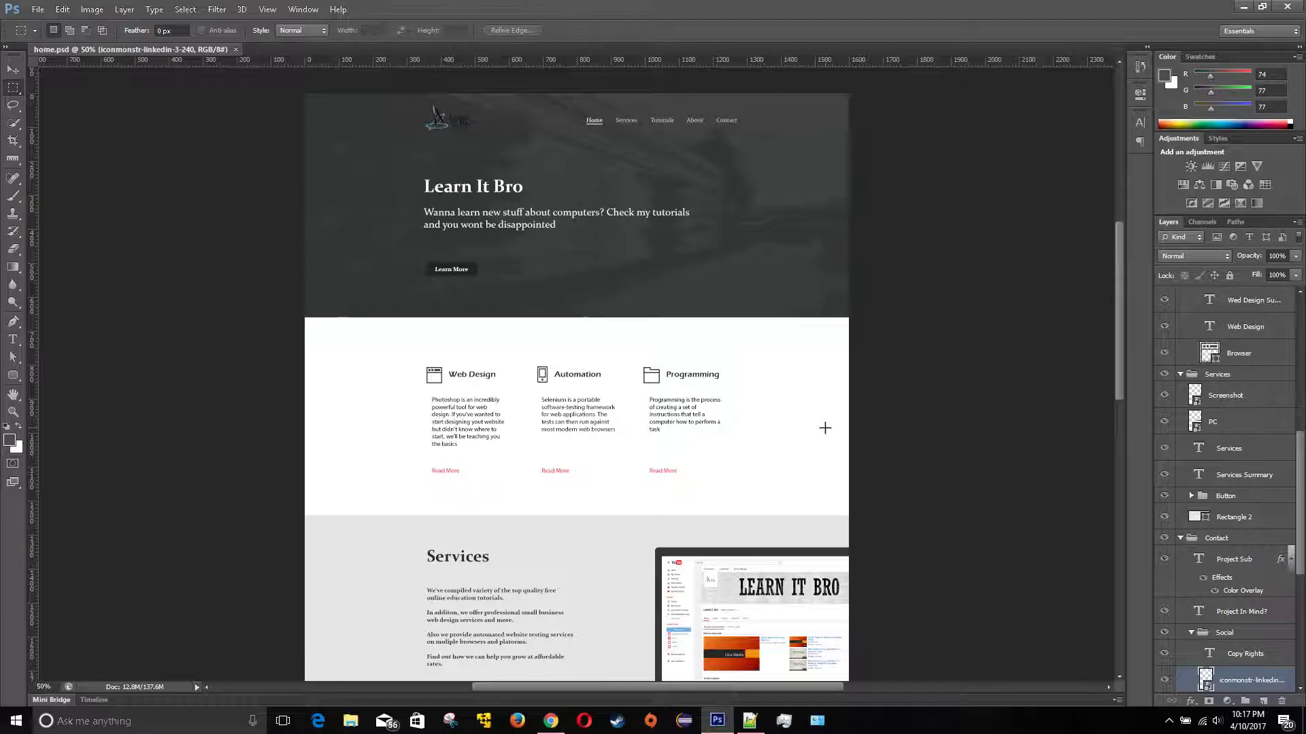
# - Review the home page mockup from the header through the Services section to the social icons and copyright footer
pyautogui.click(13, 69)
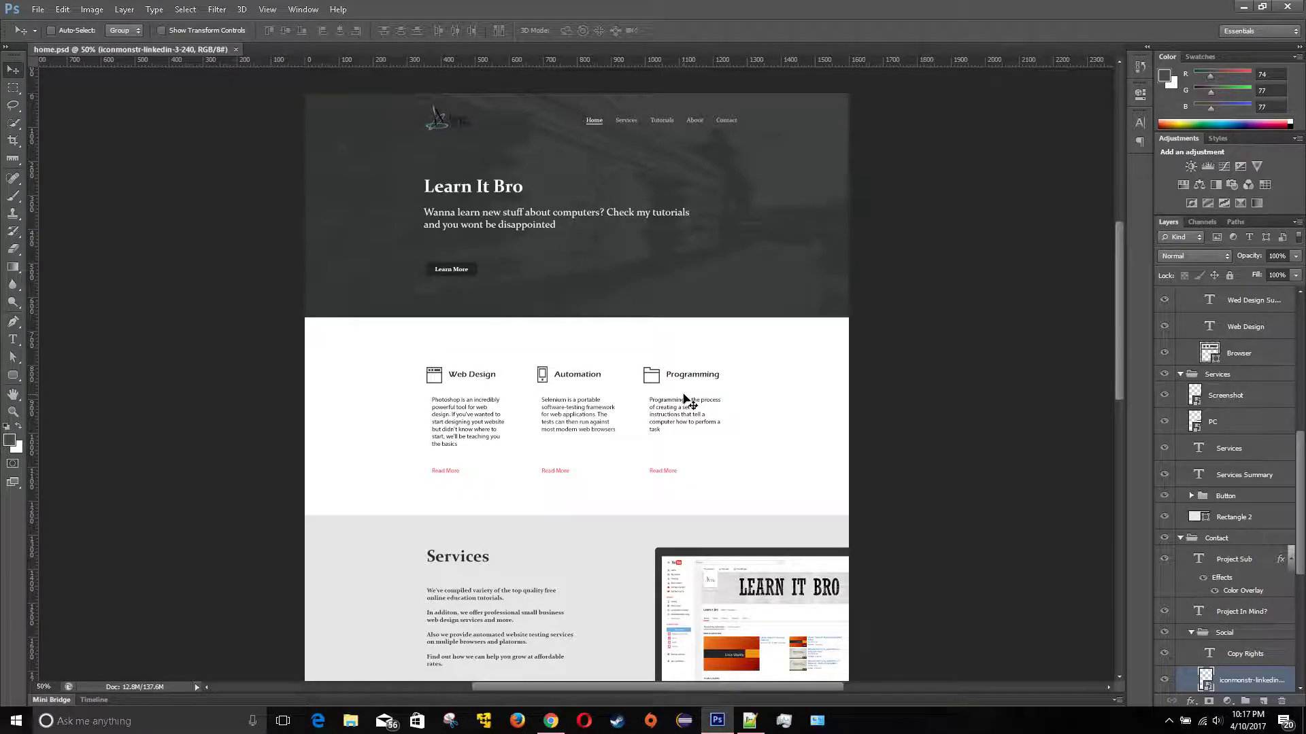
pyautogui.scroll(-2, 682, 398)
pyautogui.scroll(-5, 682, 398)
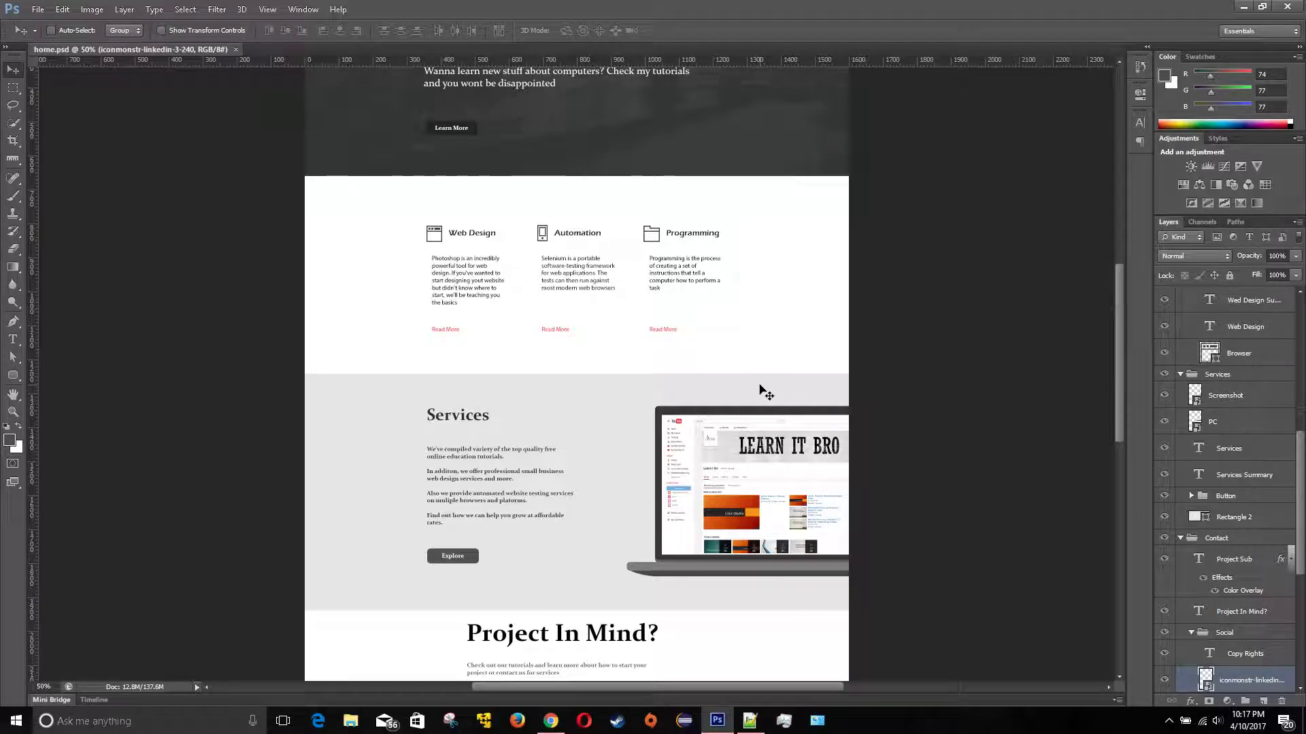
pyautogui.scroll(-3, 765, 393)
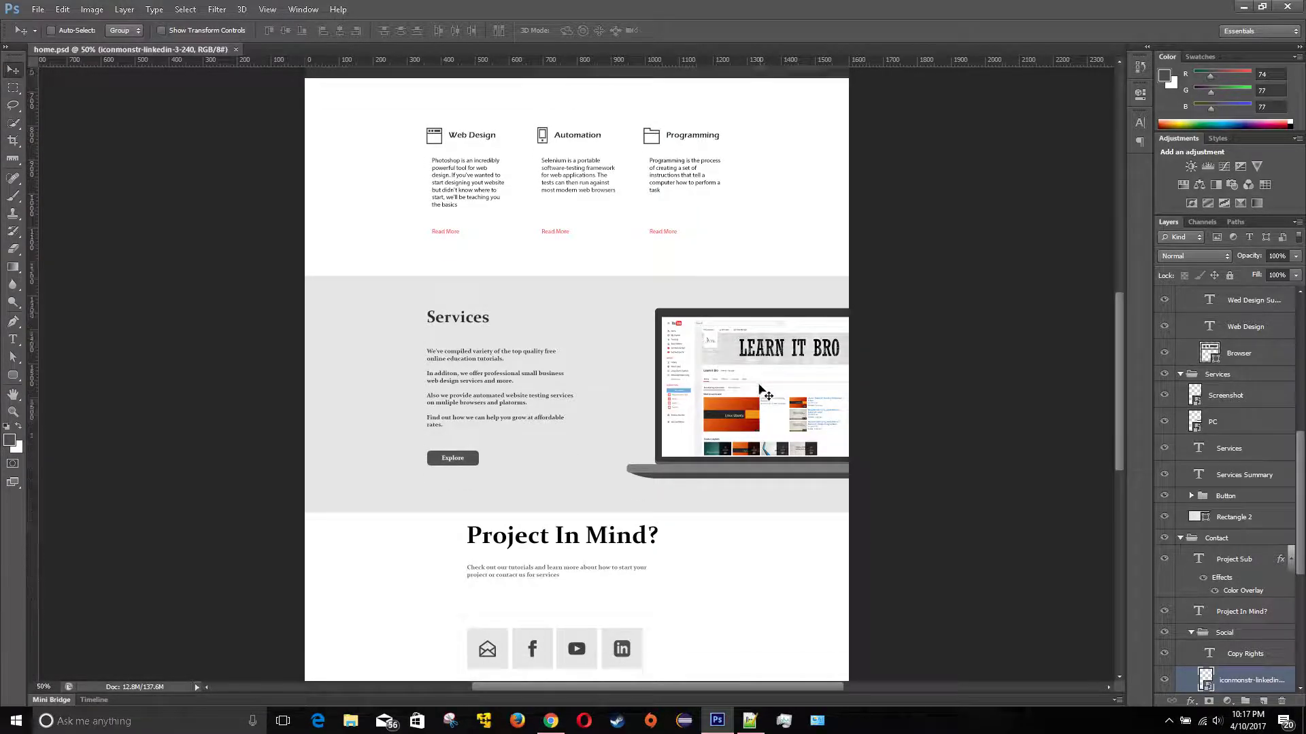
pyautogui.scroll(-2, 765, 393)
pyautogui.scroll(-1, 763, 398)
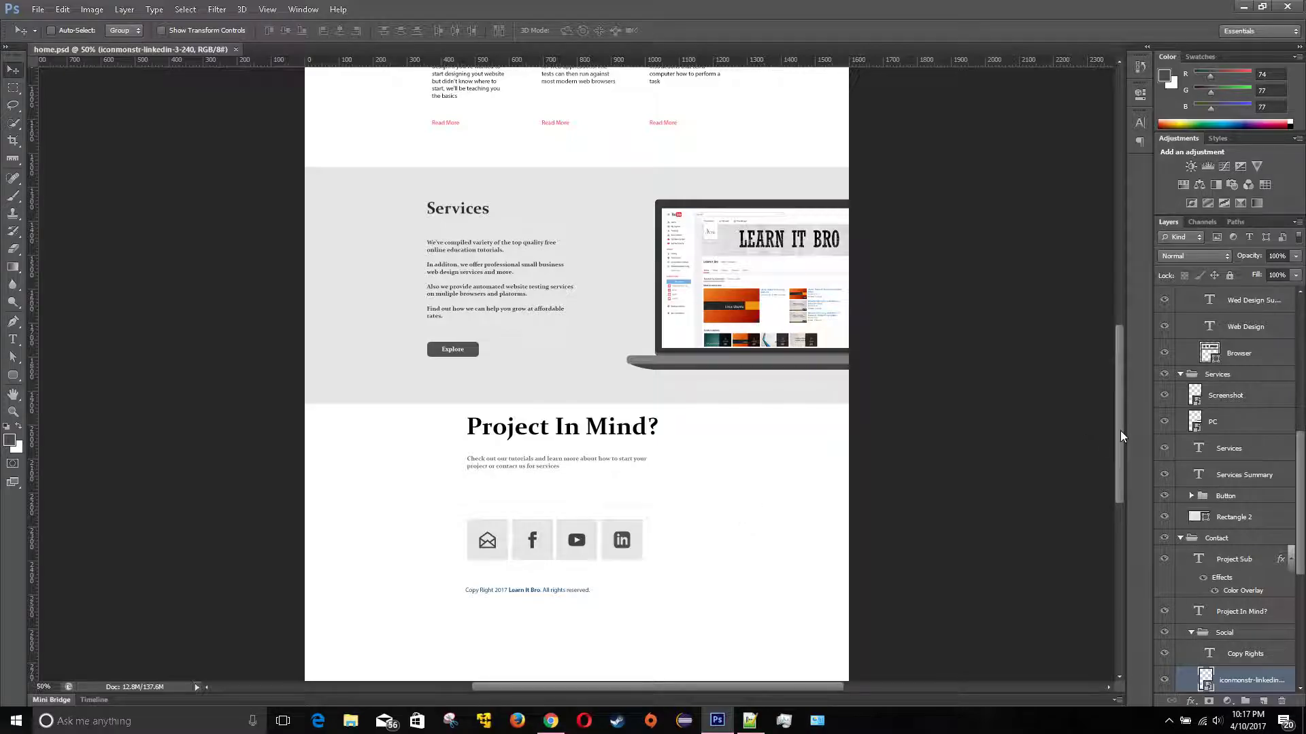
pyautogui.moveTo(1120, 431); pyautogui.dragTo(1124, 442)
pyautogui.scroll(3, 1073, 486)
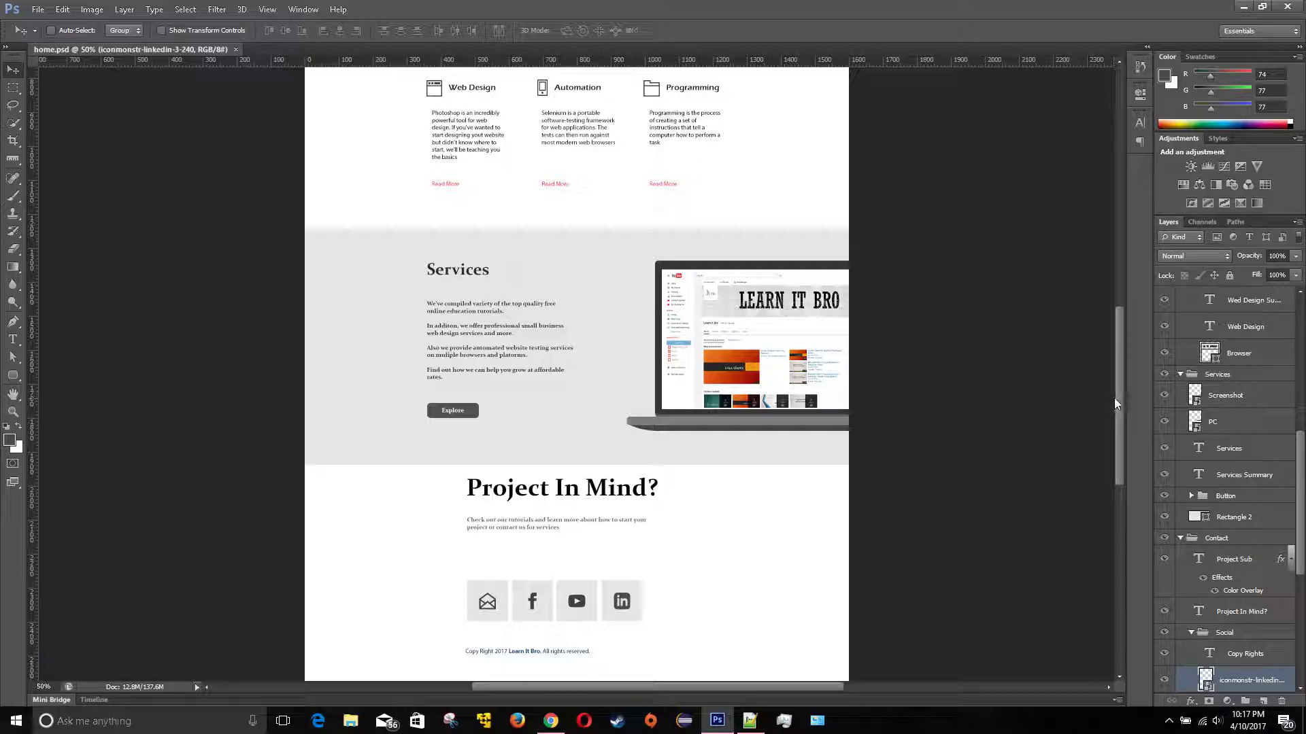
pyautogui.moveTo(1119, 390); pyautogui.dragTo(1122, 338)
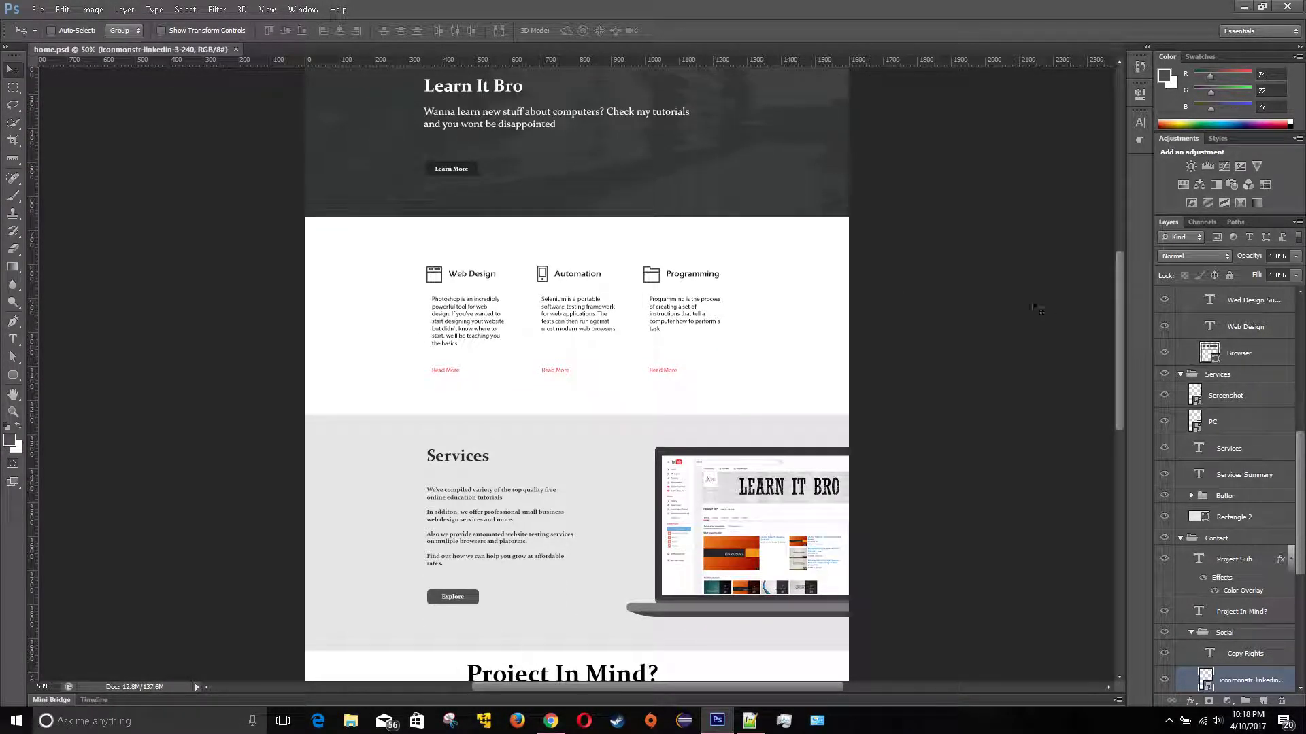
pyautogui.scroll(3, 392, 383)
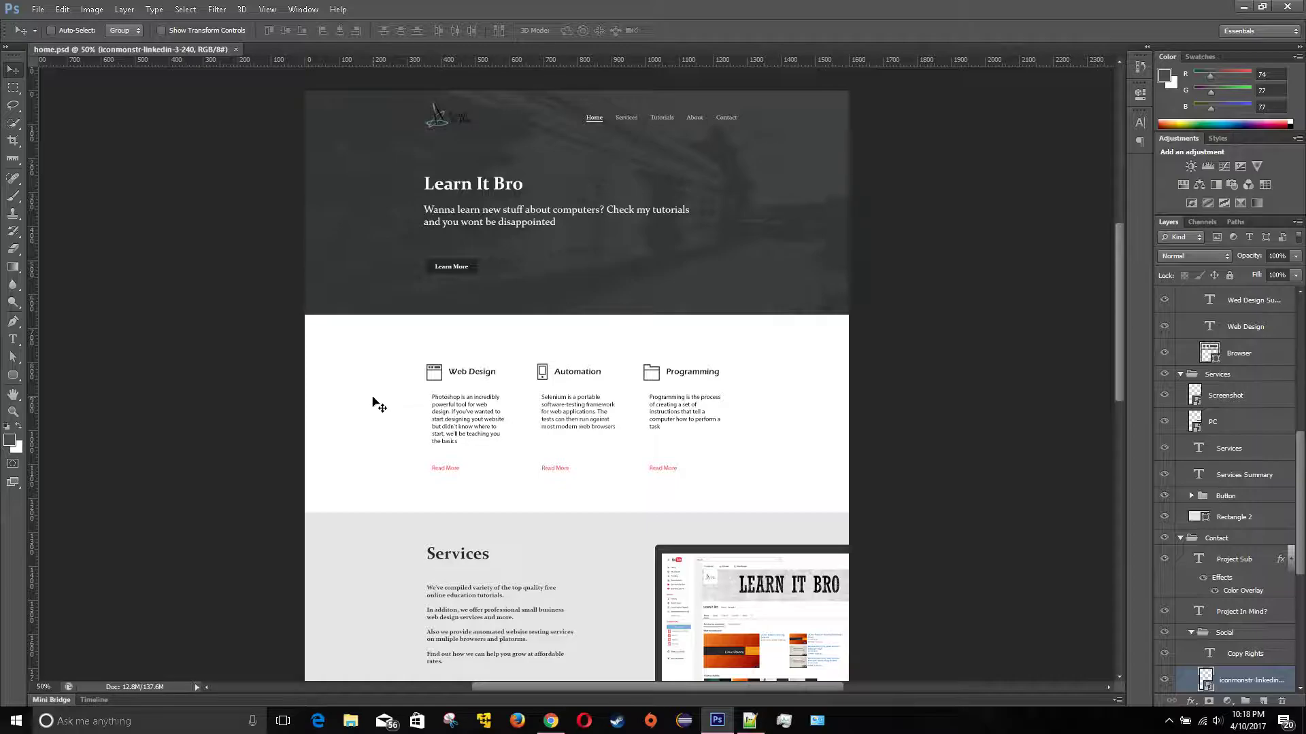
pyautogui.scroll(-2, 537, 452)
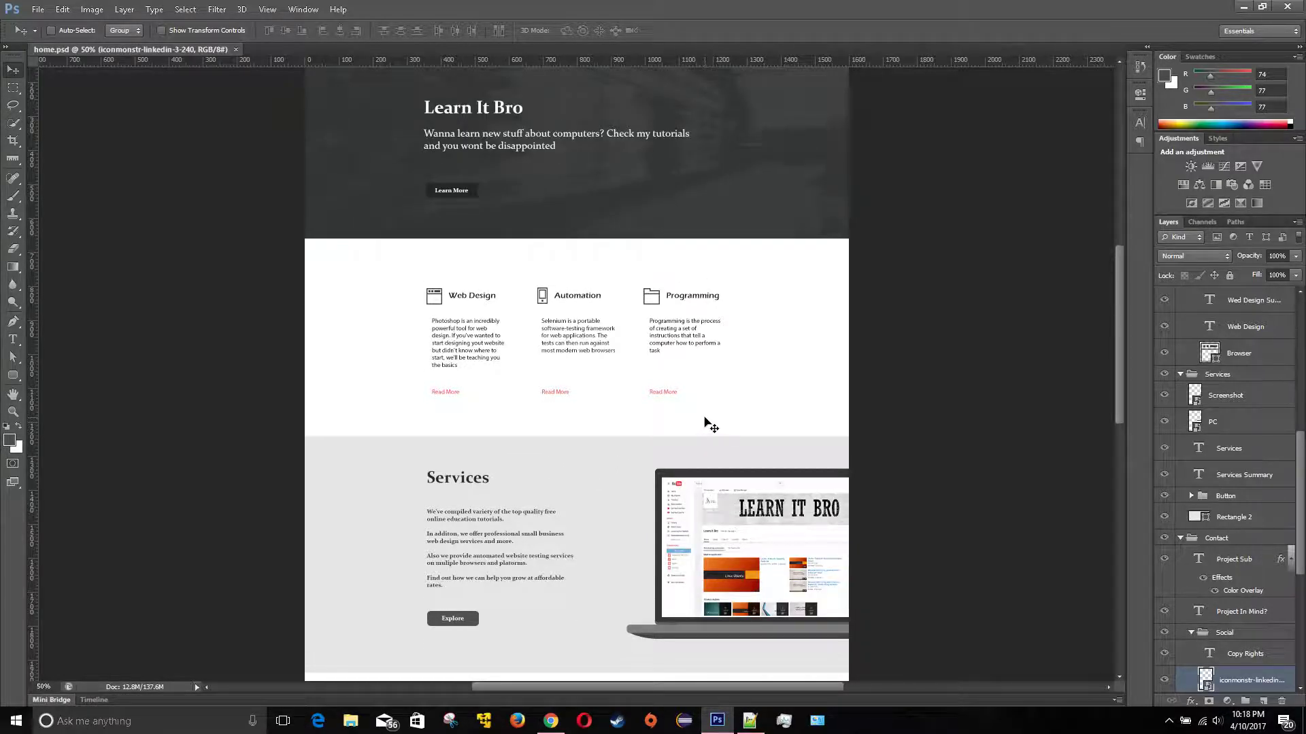
pyautogui.scroll(3, 665, 405)
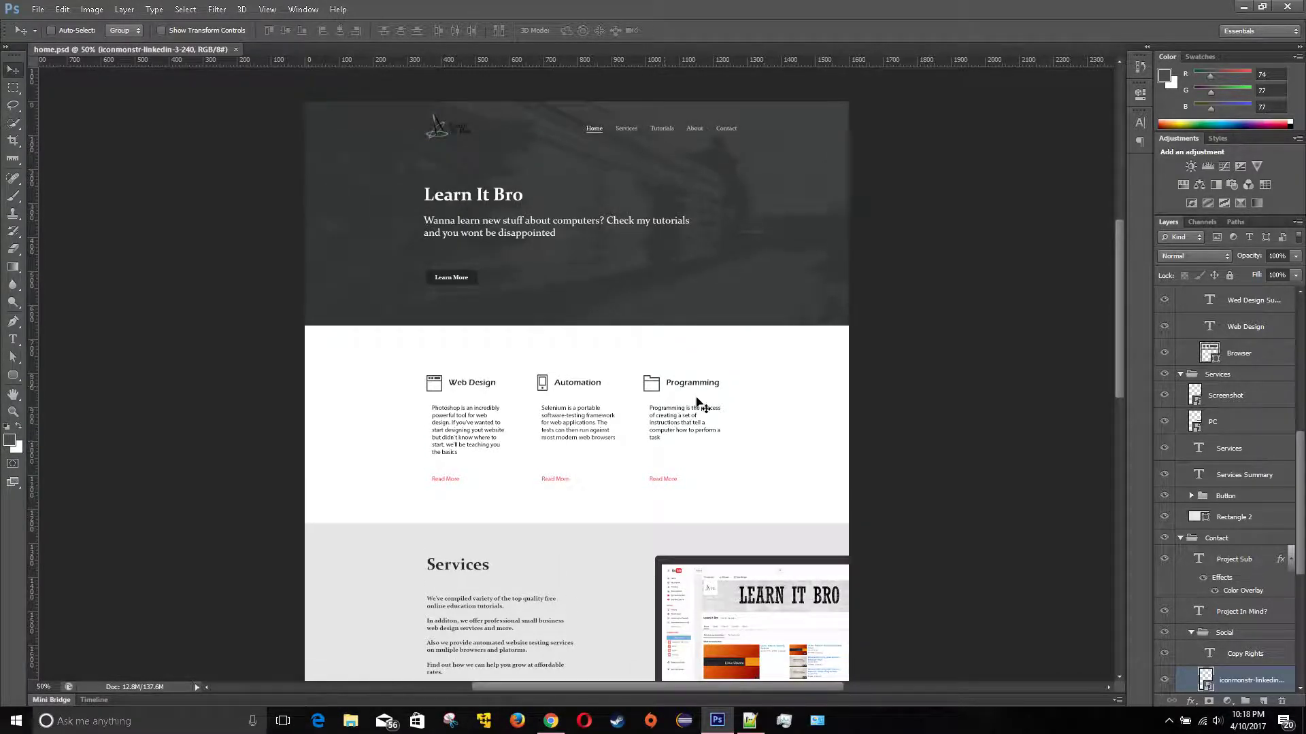
pyautogui.scroll(-4, 664, 570)
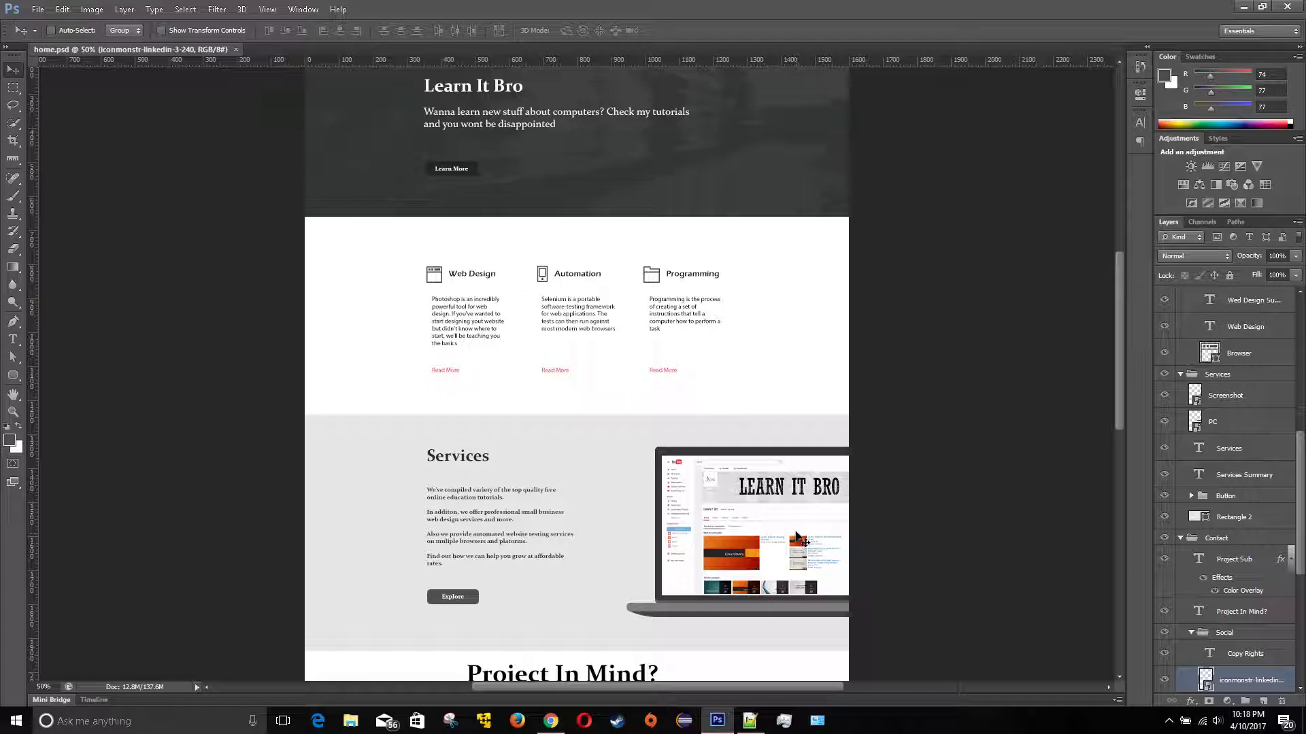
pyautogui.scroll(5, 947, 331)
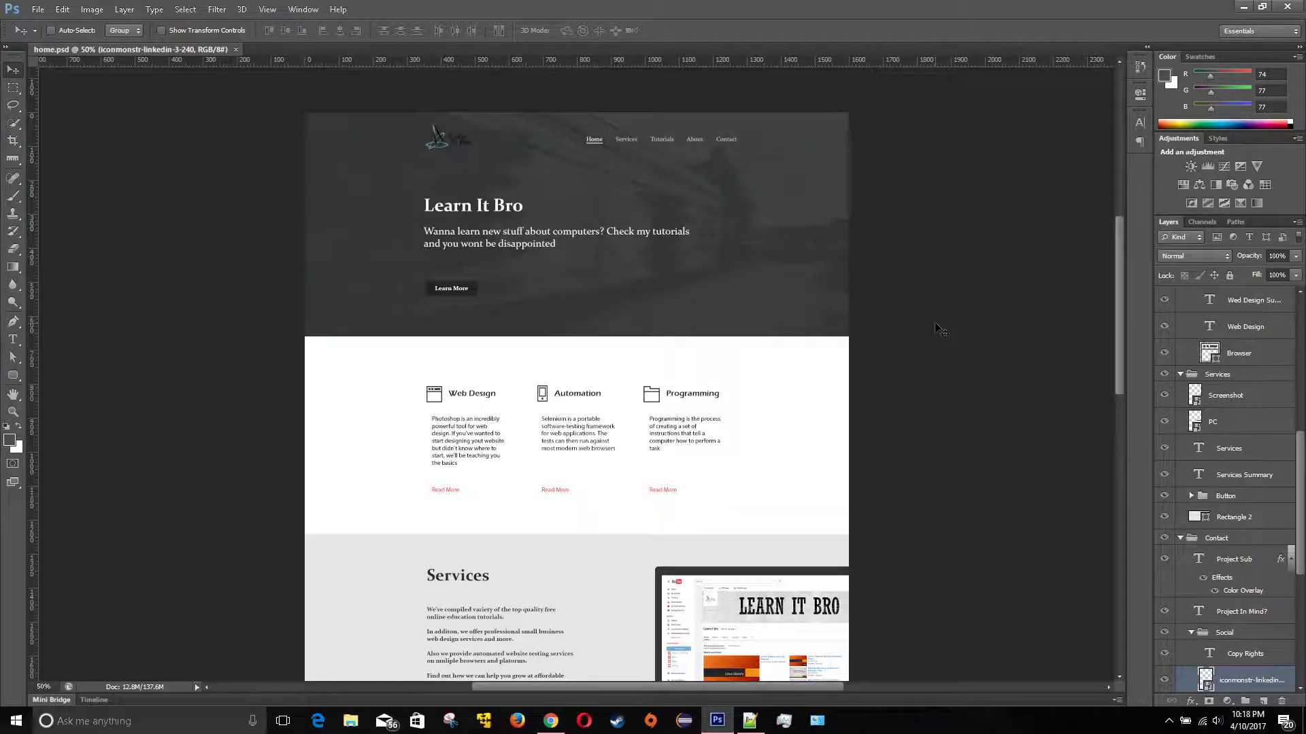
pyautogui.scroll(-15, 670, 559)
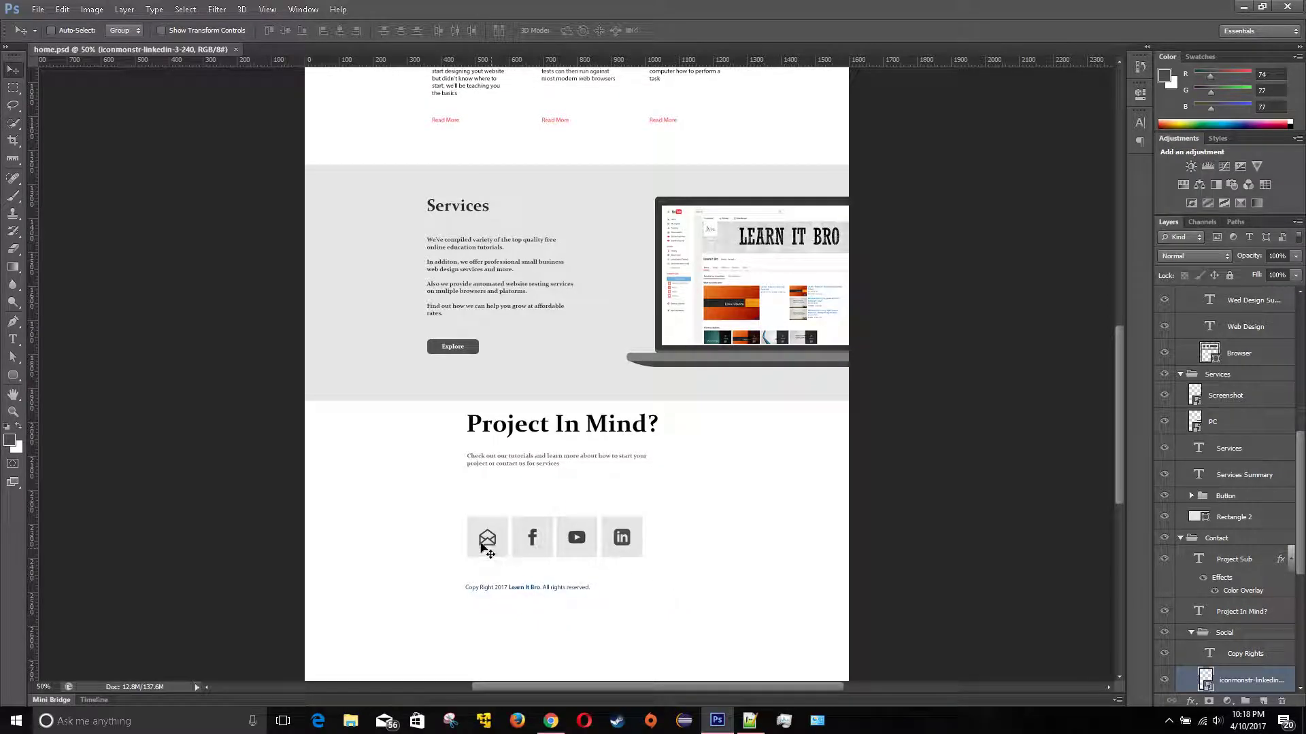
pyautogui.scroll(4, 658, 537)
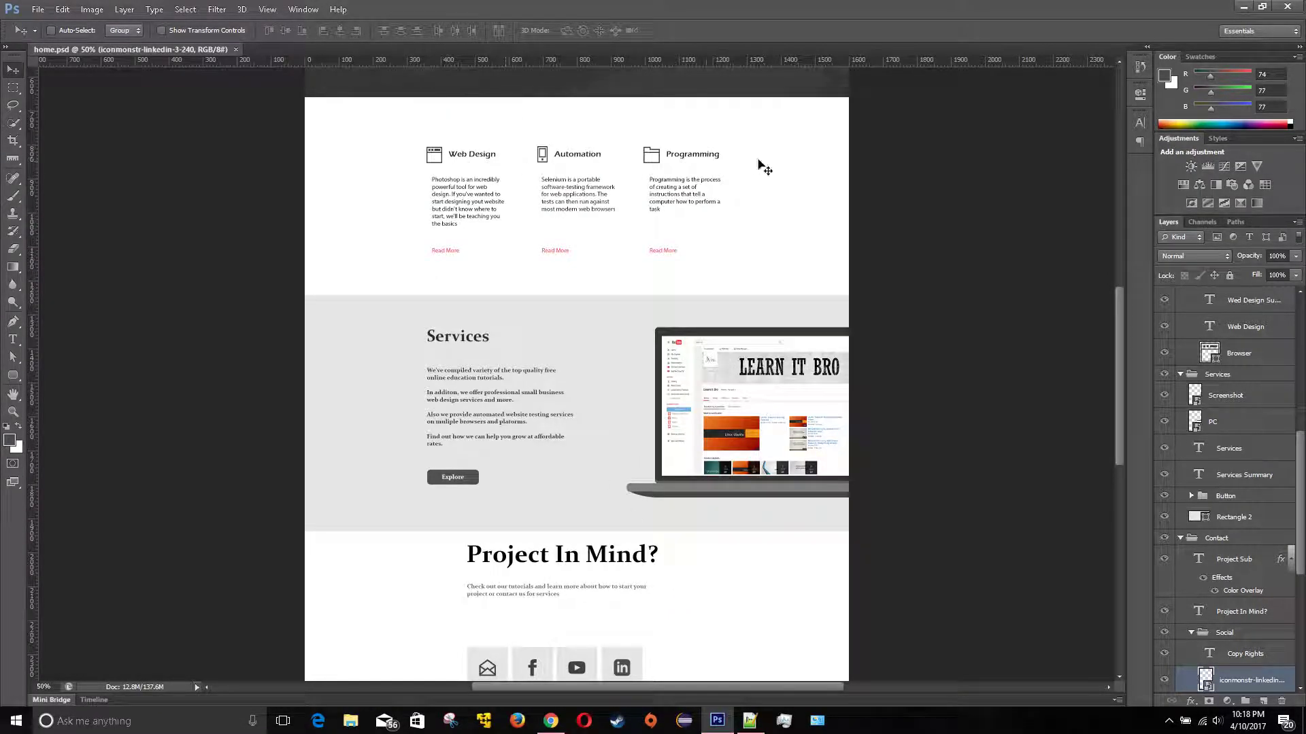
pyautogui.scroll(-4, 635, 309)
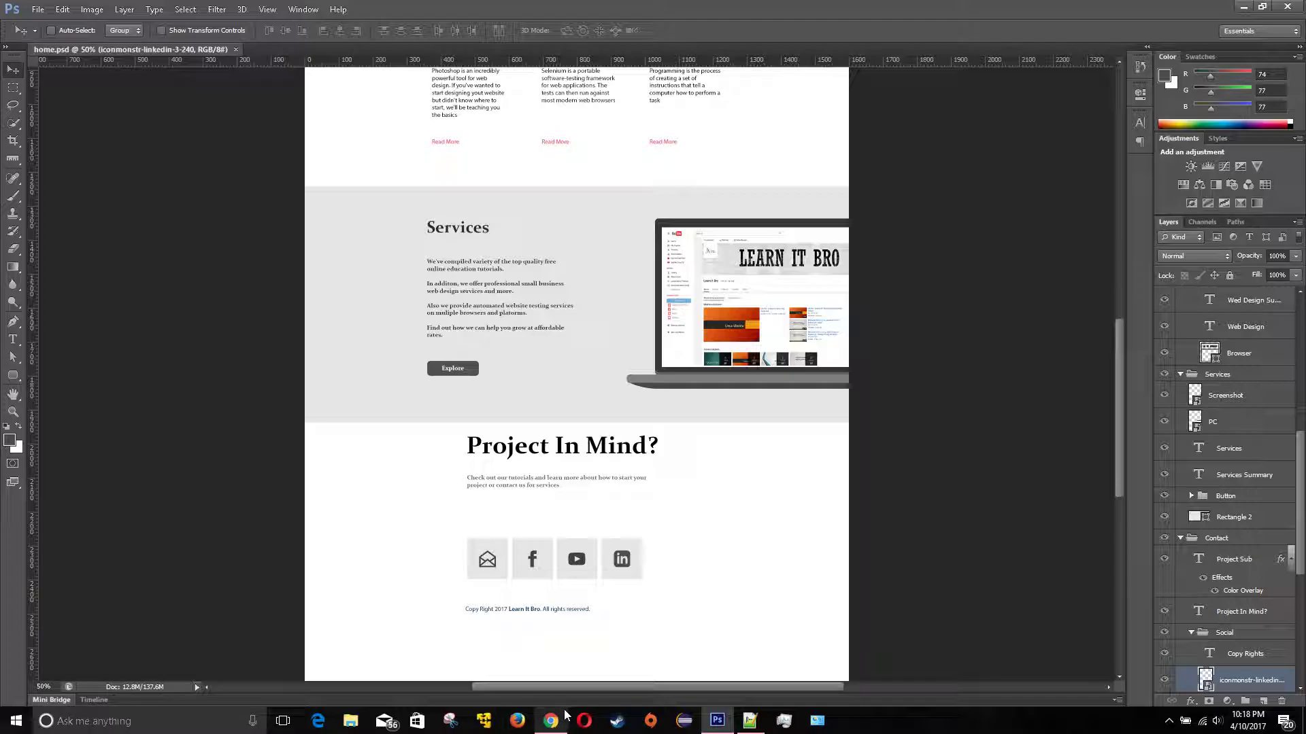
# - Switch to Chrome, search Google for "icon monster" in the new tab and open the iconmonstr website
pyautogui.click(565, 715)
pyautogui.click(421, 13)
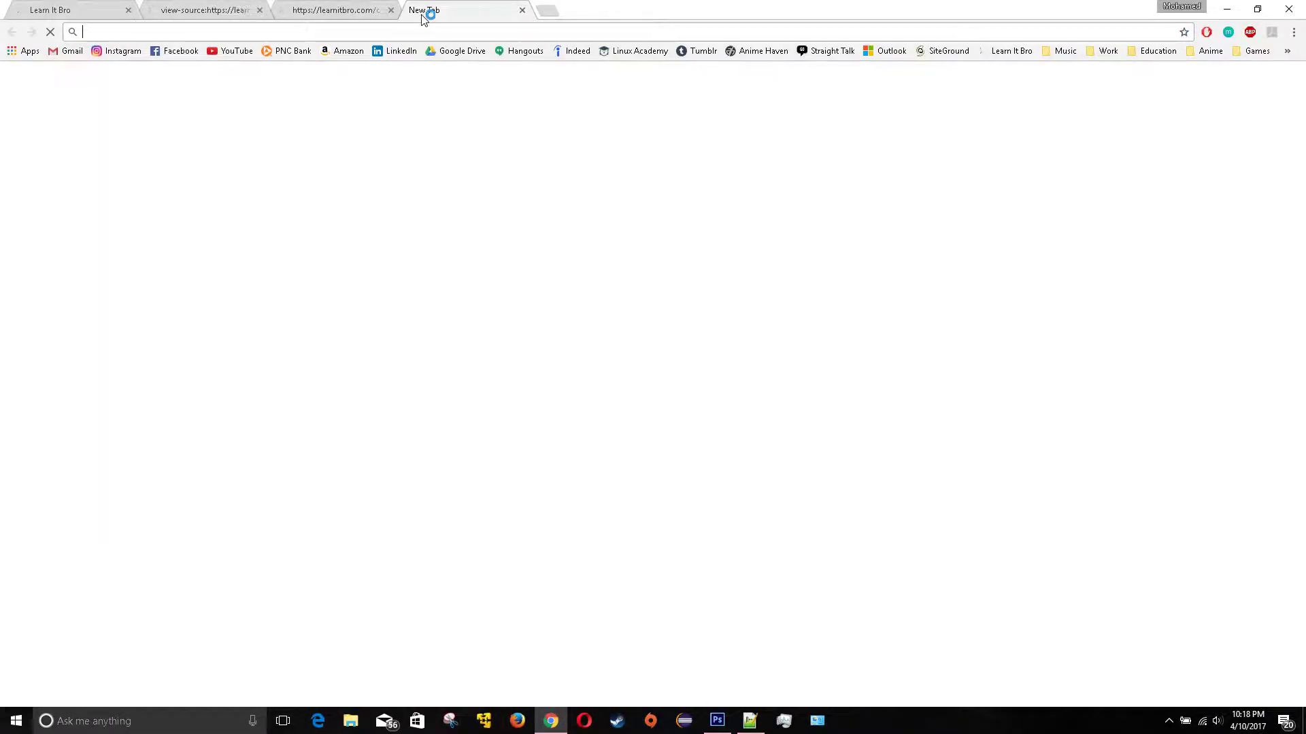
pyautogui.write('icon m')
pyautogui.press('Return')
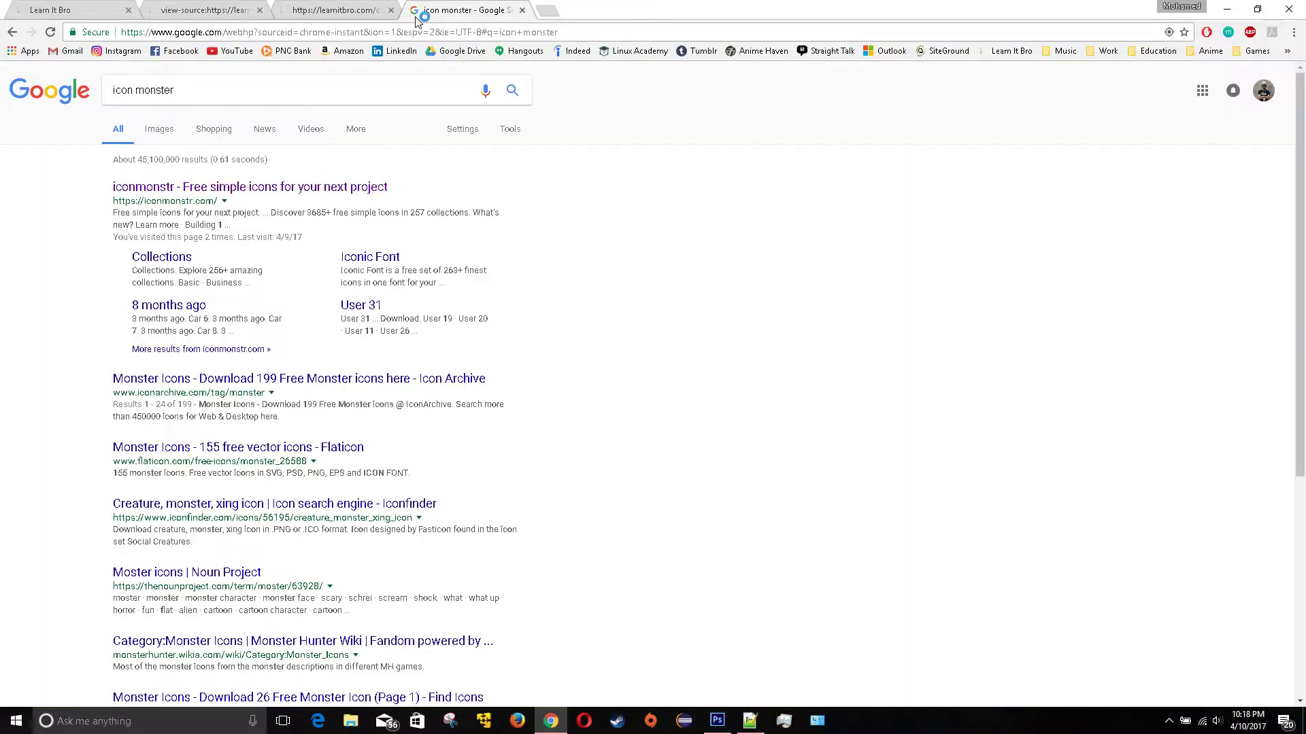
pyautogui.click(275, 195)
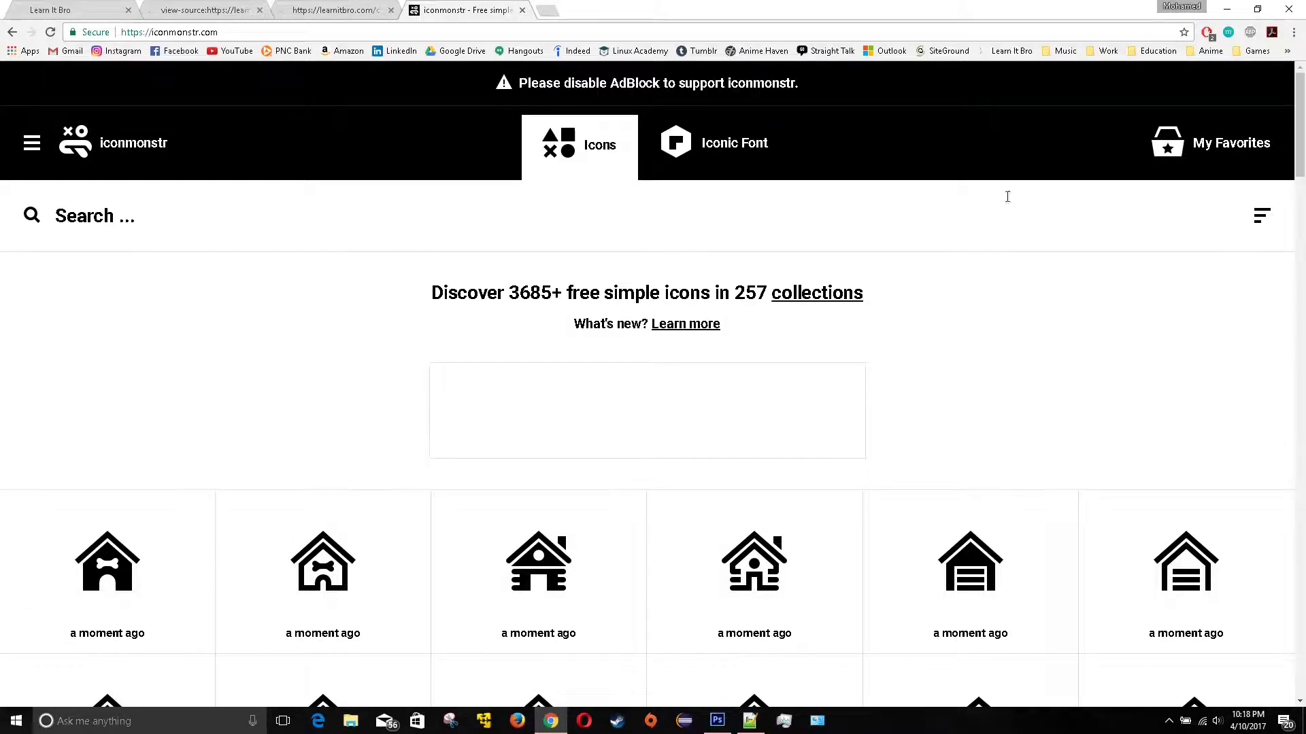
# - Pause AdBlock for the browser while on the iconmonstr page
pyautogui.rightClick(1206, 34)
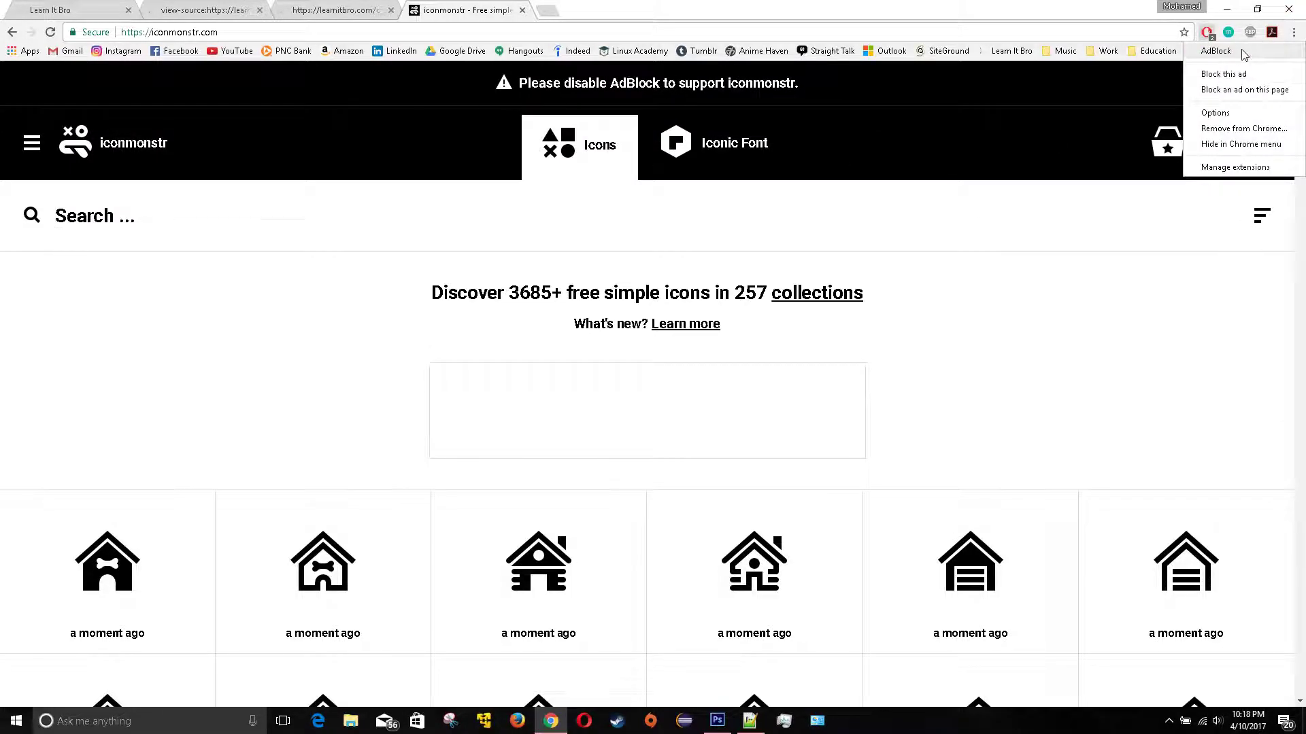
pyautogui.click(1211, 36)
pyautogui.click(1208, 34)
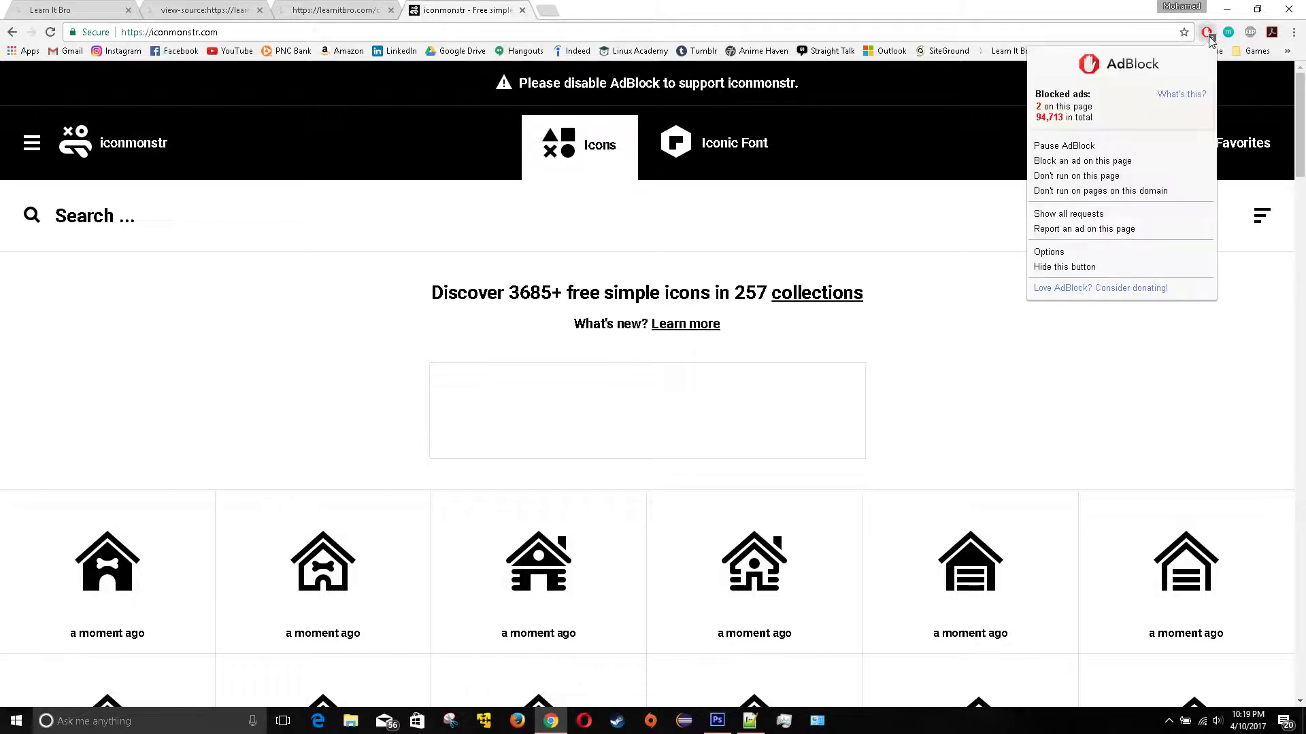
pyautogui.click(1085, 148)
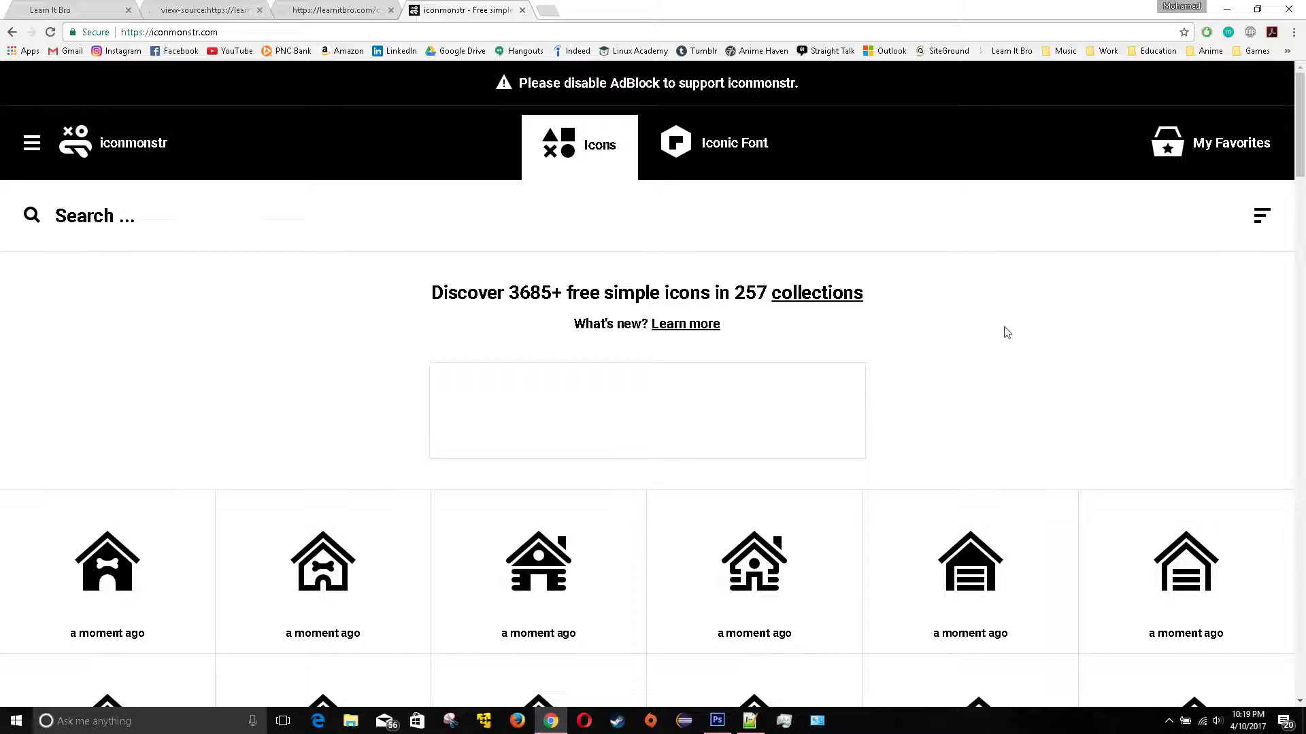
# - Search iconmonstr for "facebook" and open the plain letter f icon without a background shape
pyautogui.scroll(-4, 1005, 330)
pyautogui.scroll(4, 990, 334)
pyautogui.write('facebook')
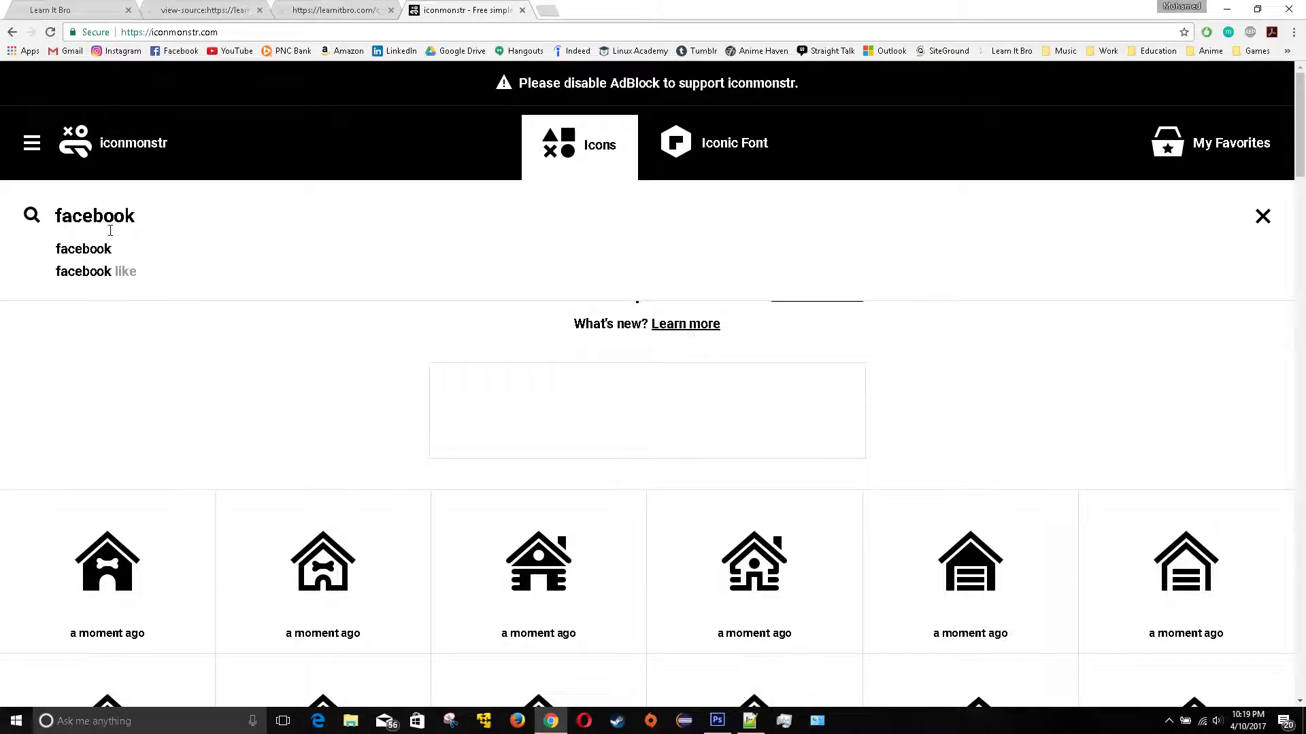
pyautogui.click(104, 251)
pyautogui.scroll(-1, 379, 367)
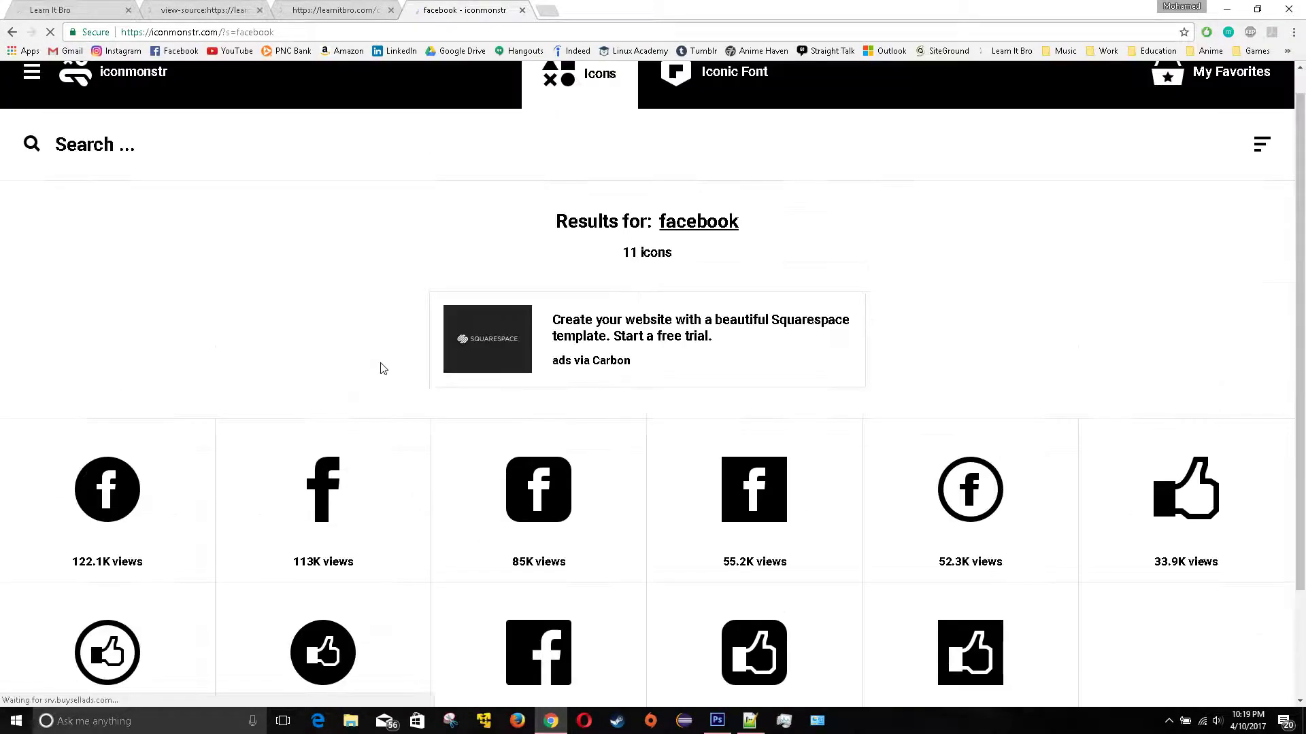
pyautogui.click(324, 473)
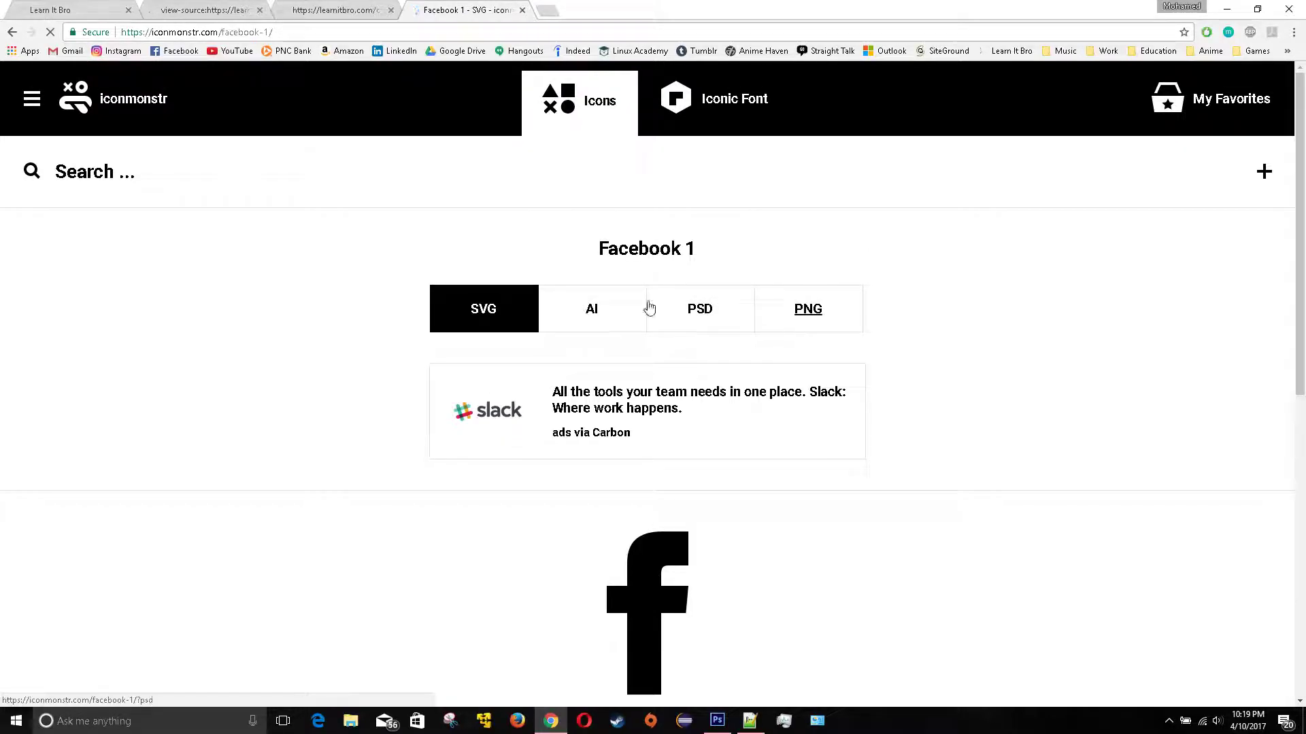
# - Download the Facebook icon in PNG format, accepting the license agreement, and save it as facebook in Downloads
pyautogui.click(827, 310)
pyautogui.scroll(-3, 578, 562)
pyautogui.scroll(-1, 577, 562)
pyautogui.click(544, 526)
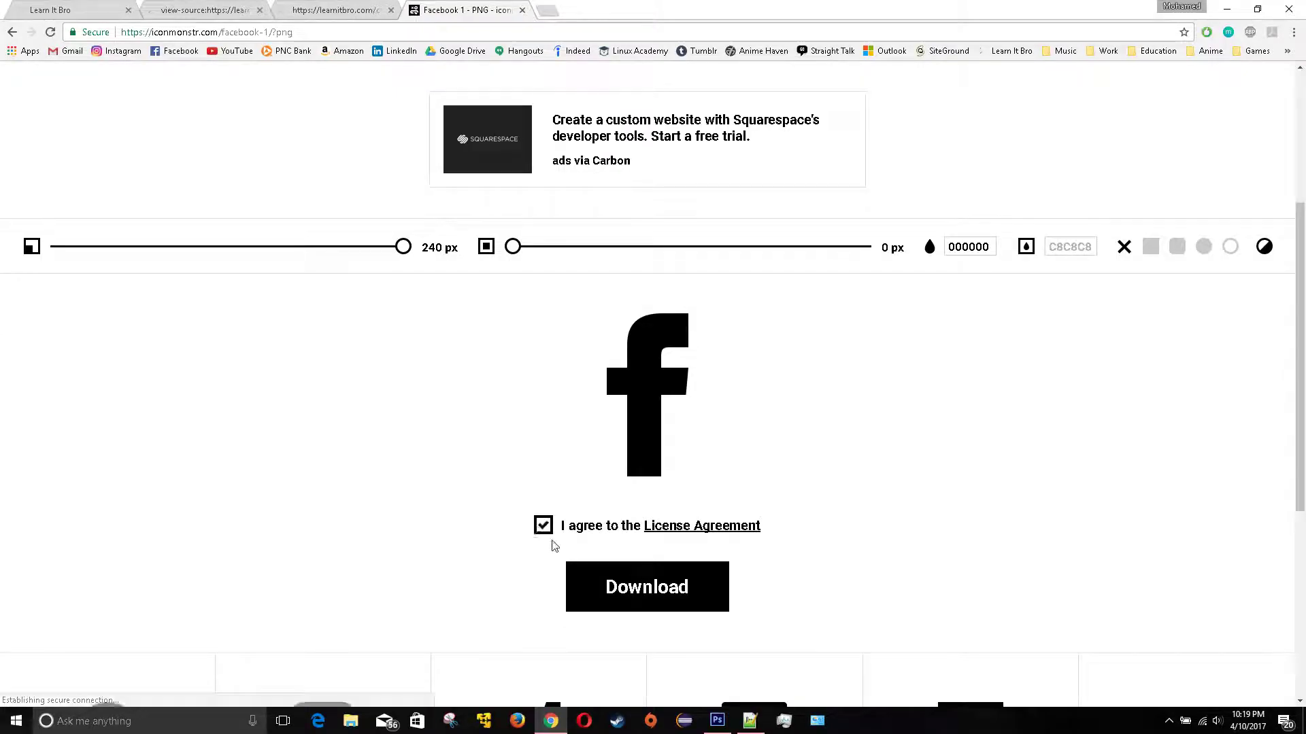
pyautogui.click(607, 585)
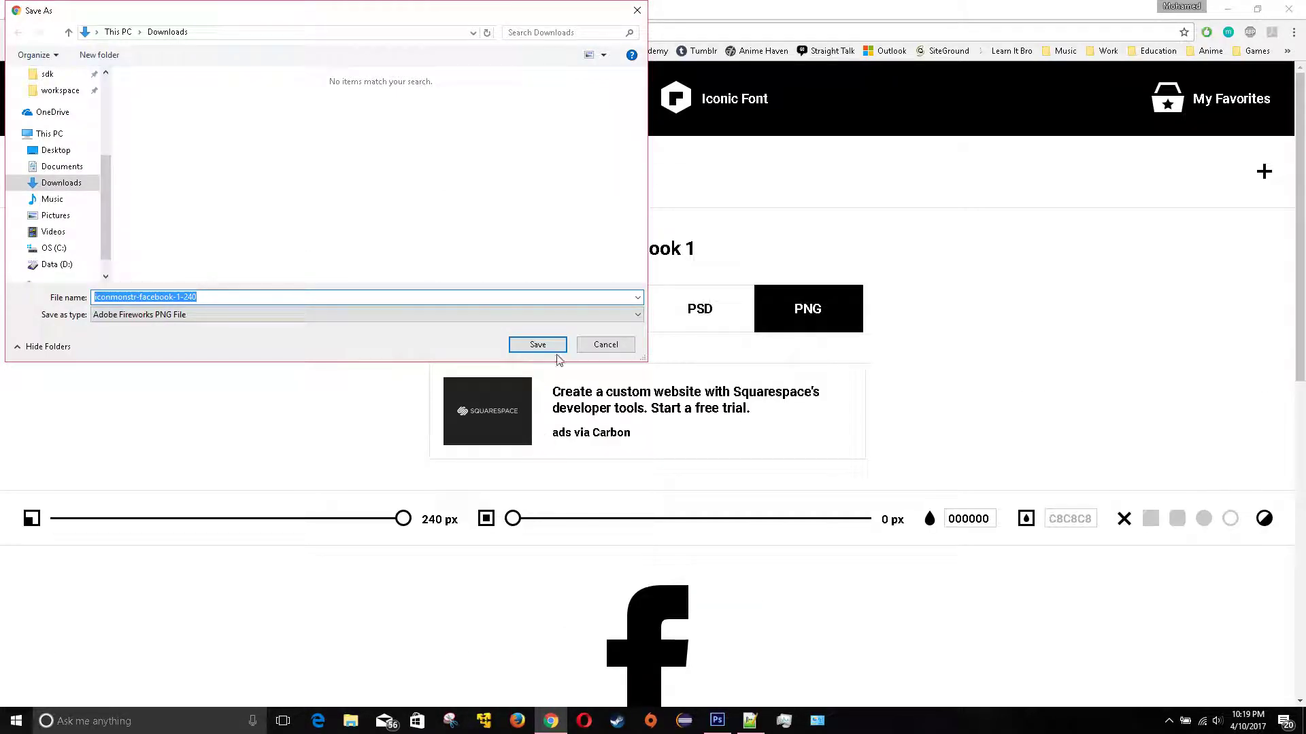
pyautogui.write('fave')
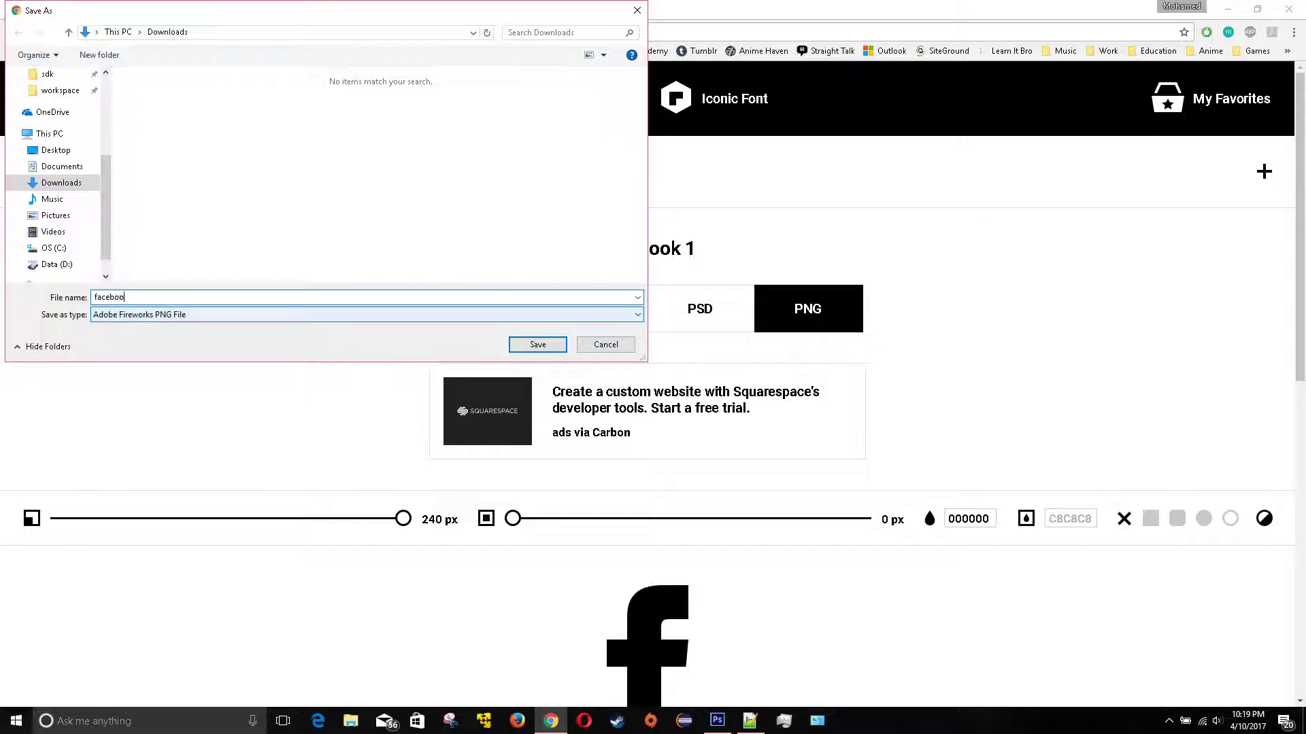
pyautogui.click(538, 346)
# - Search iconmonstr for "mail" and open the solid black envelope icon with diagonal fold lines
pyautogui.click(141, 198)
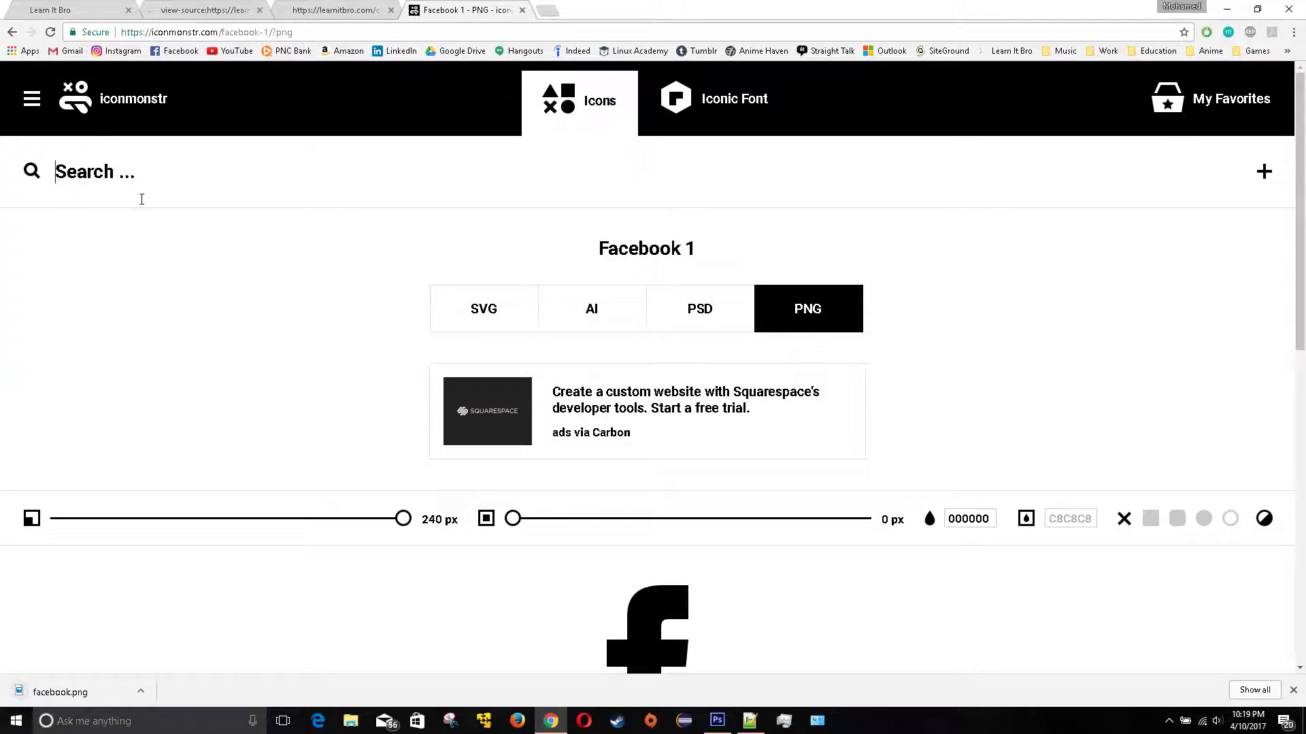
pyautogui.write('mail')
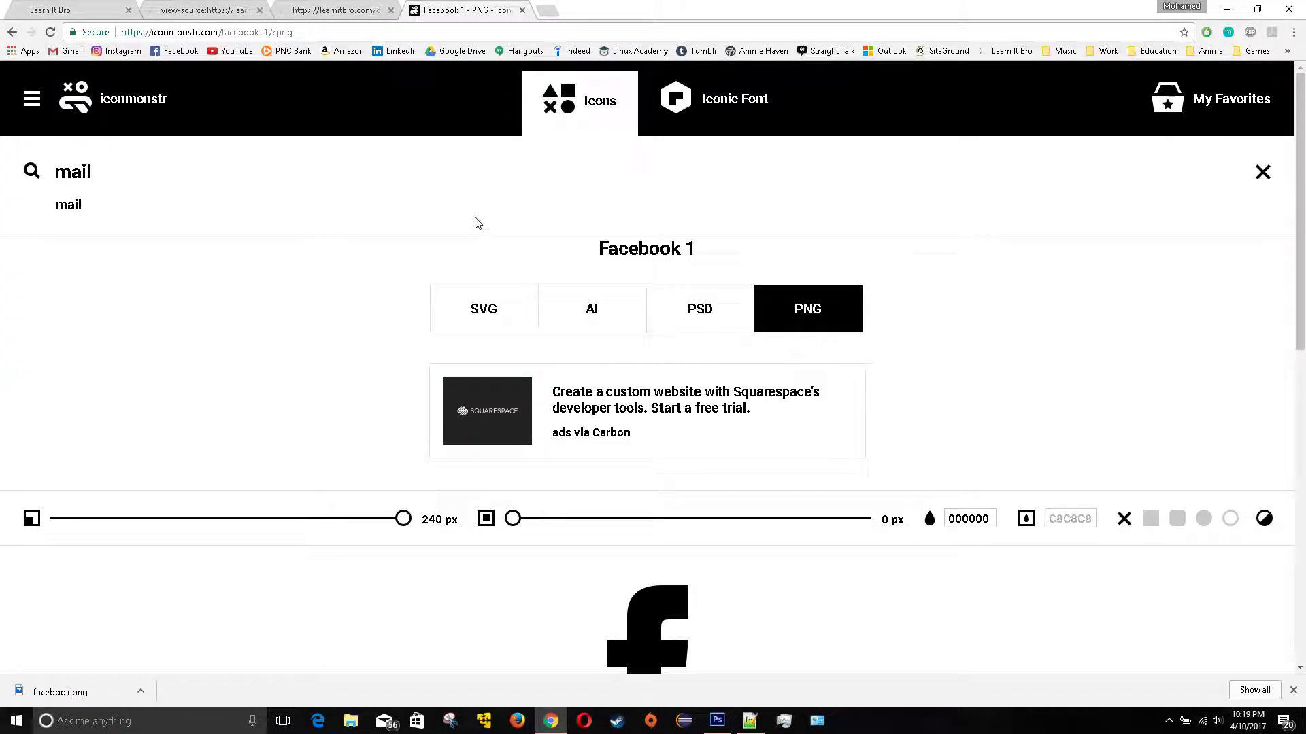
pyautogui.press('Return')
pyautogui.scroll(-5, 447, 222)
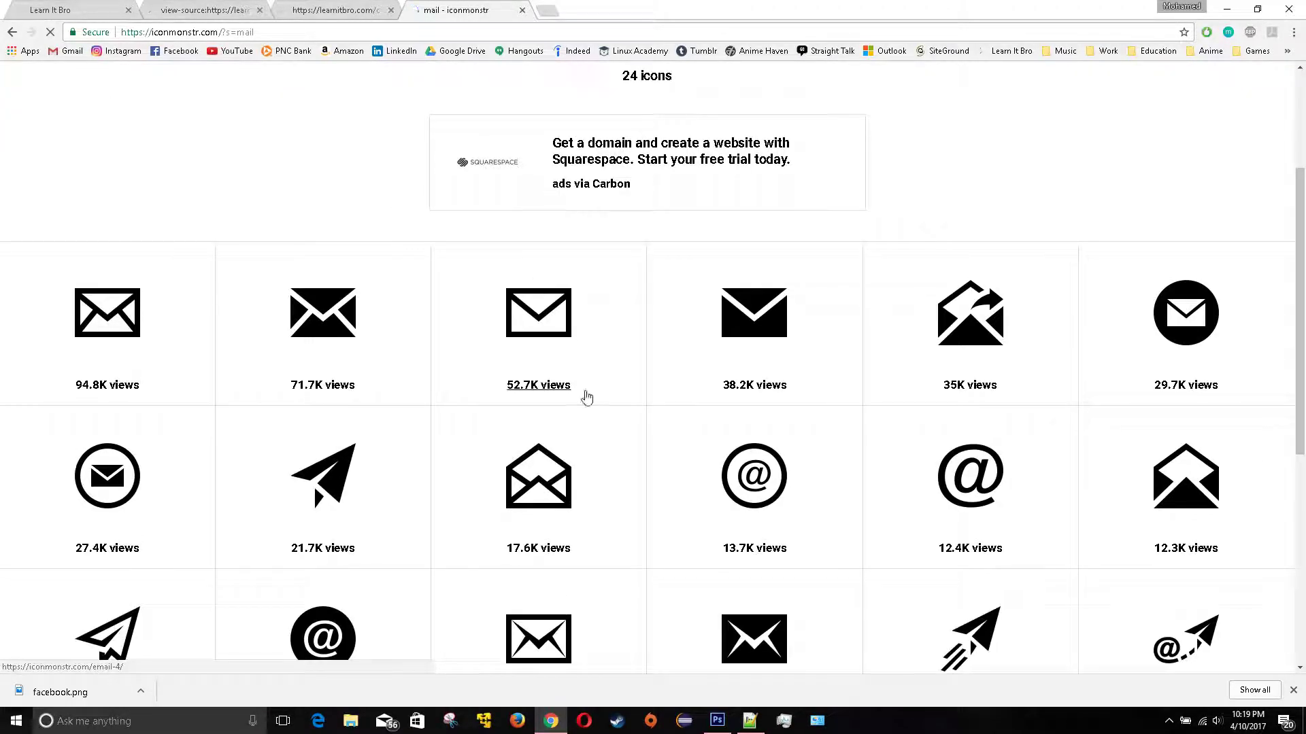
pyautogui.click(338, 314)
# - Download the envelope icon in PNG format, accepting the license agreement, and save it as mail in Downloads
pyautogui.click(810, 303)
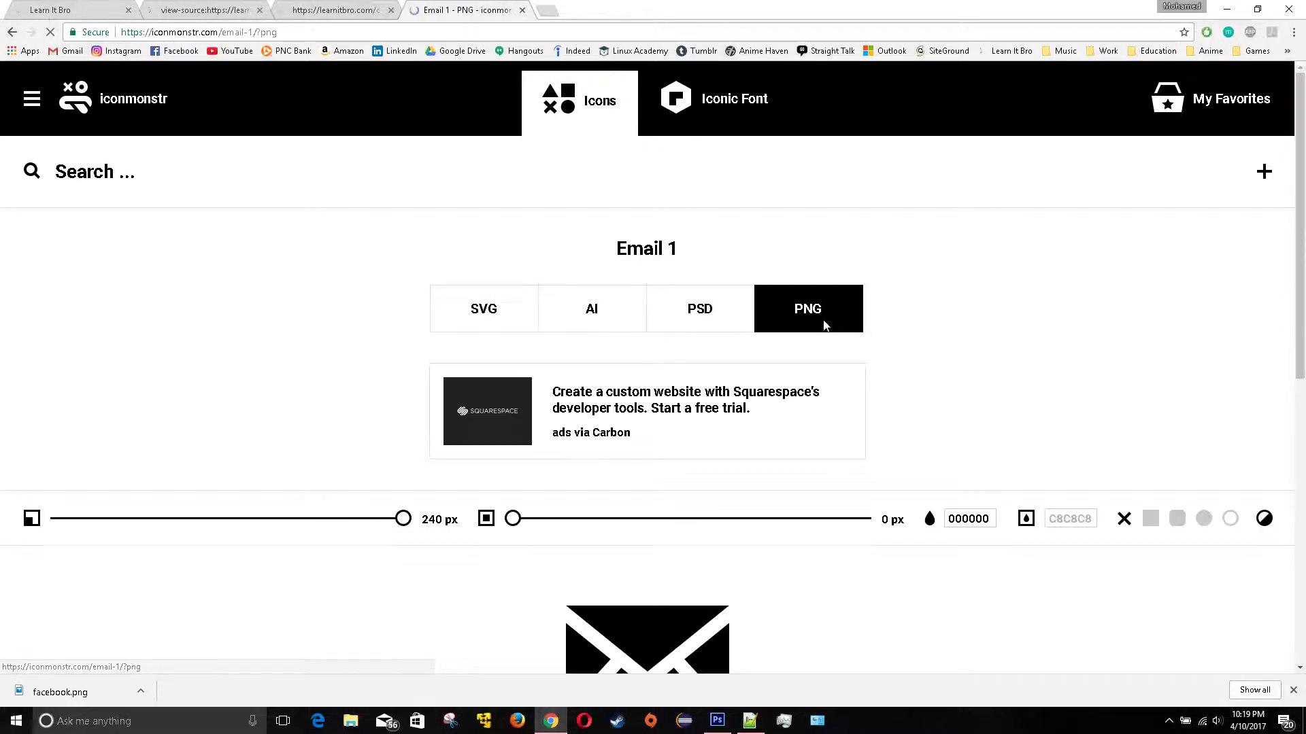
pyautogui.scroll(-5, 612, 460)
pyautogui.click(543, 388)
pyautogui.click(589, 451)
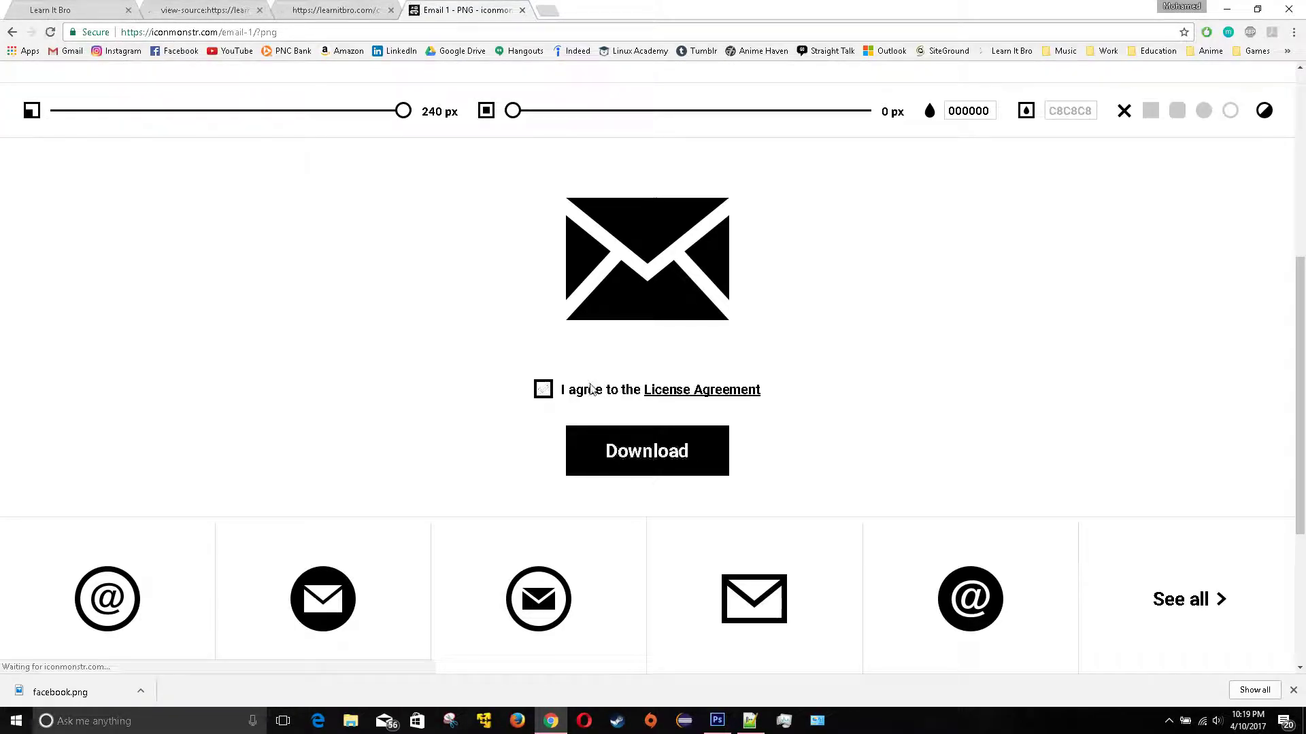
pyautogui.write('mai')
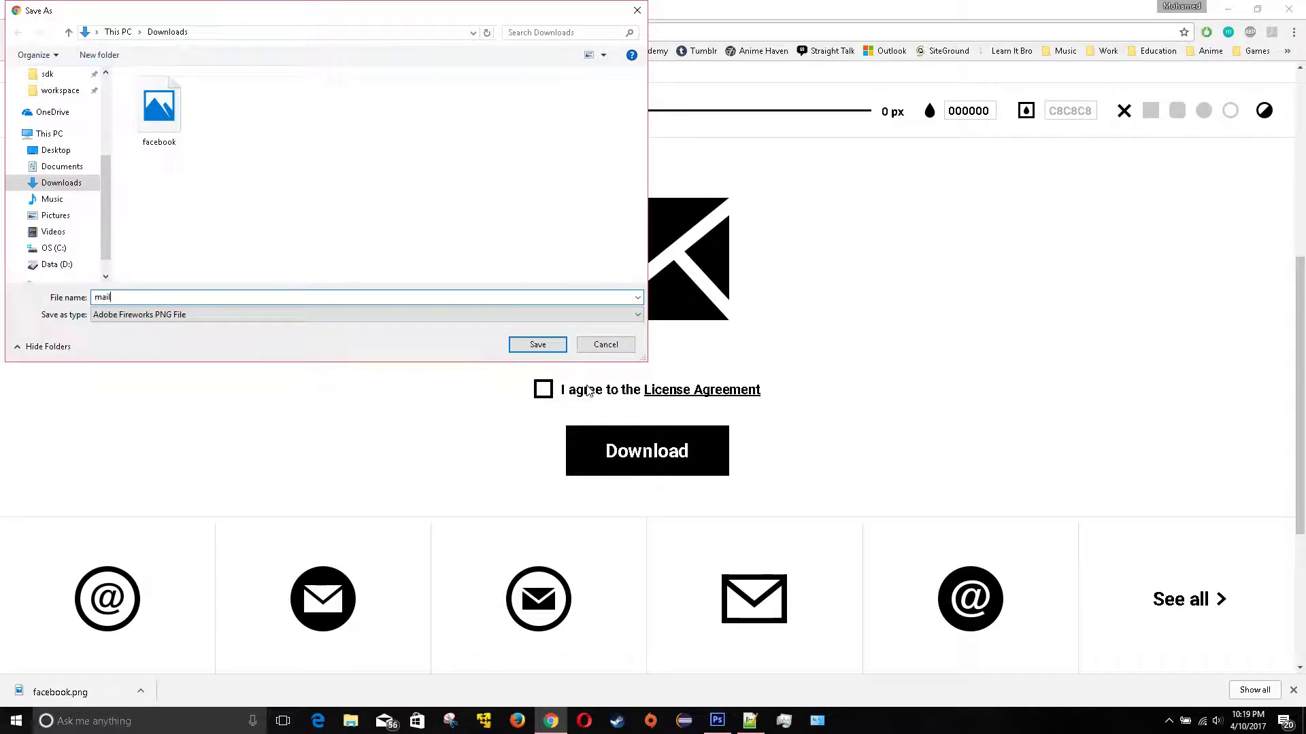
pyautogui.write('l')
pyautogui.click(533, 340)
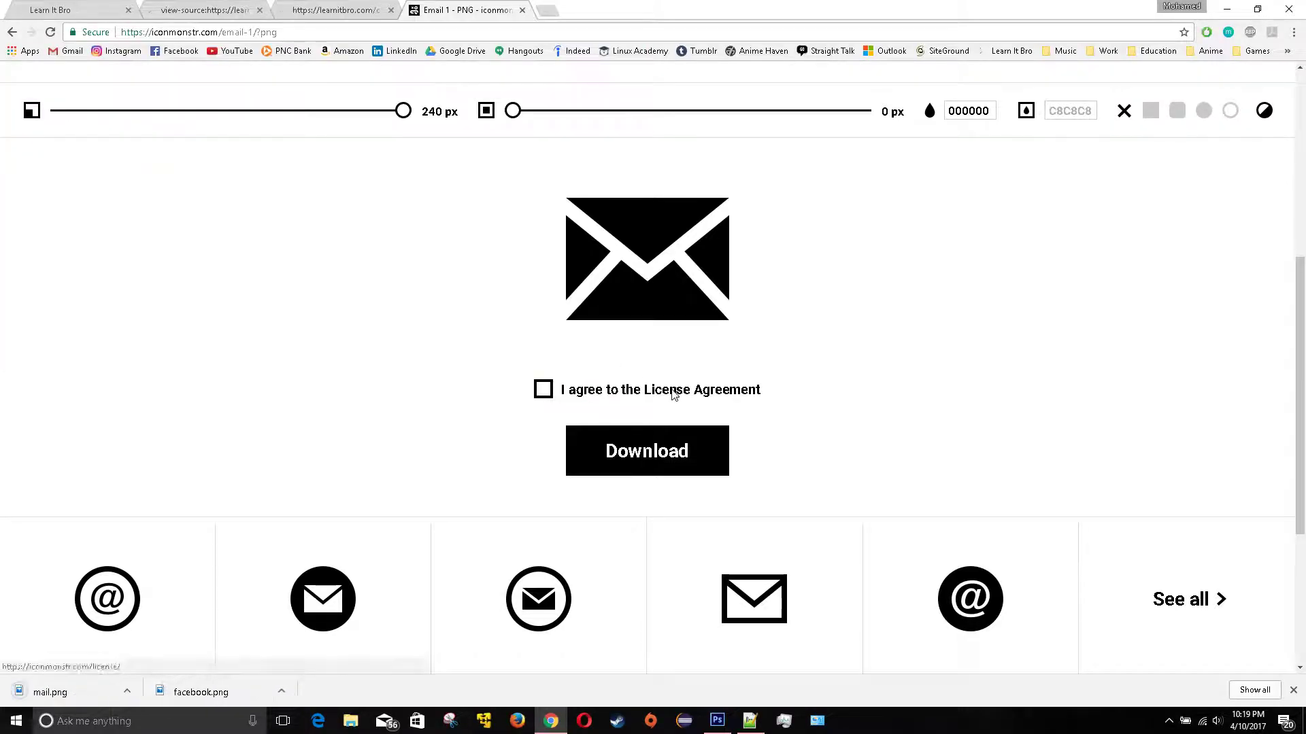
# - Open iconmonstr's License Agreement and read its sections on granted rights and permitted uses
pyautogui.click(728, 393)
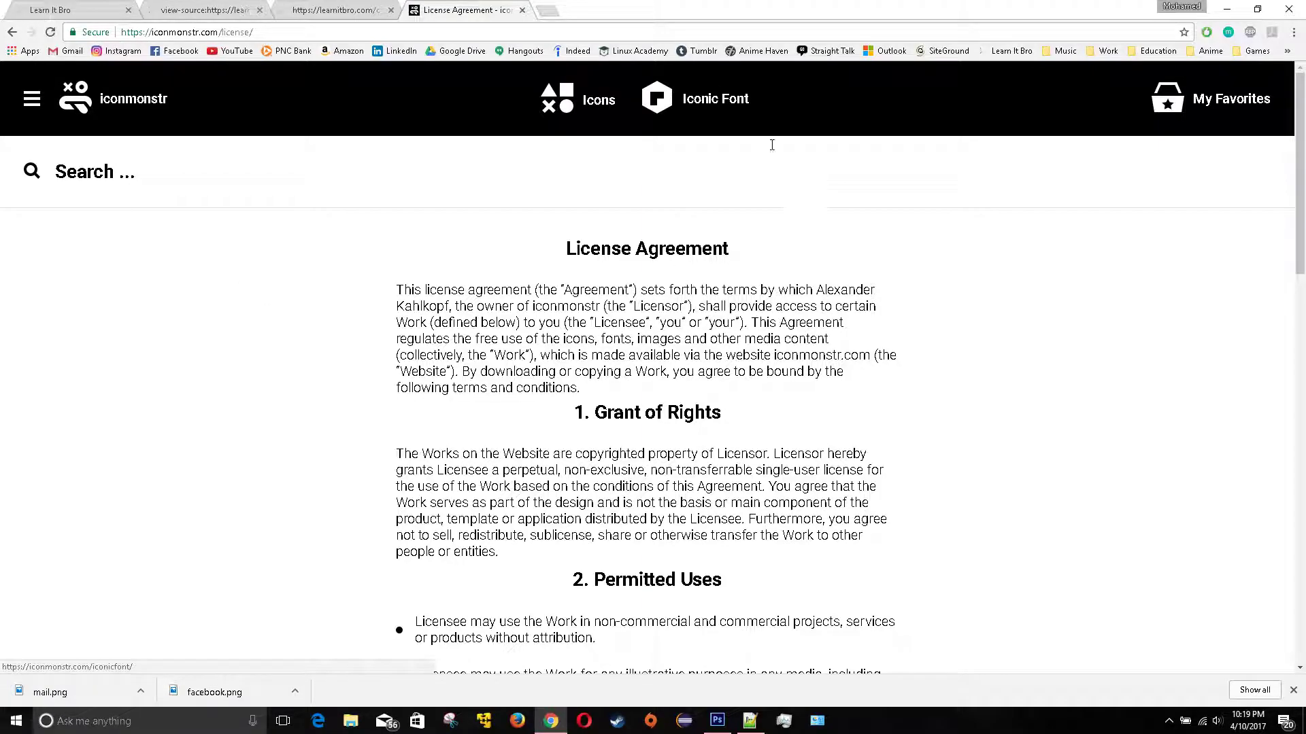
pyautogui.scroll(-5, 694, 335)
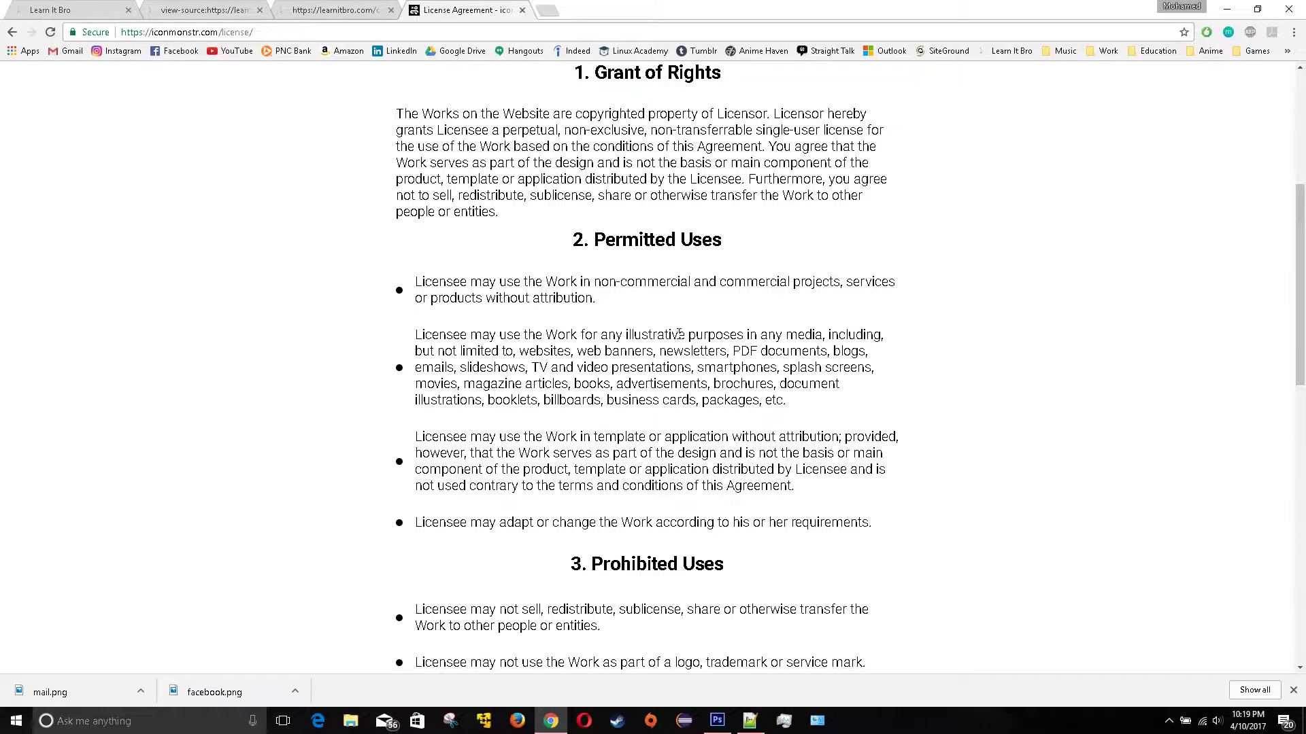
# - Read the License Agreement's prohibited uses and its permitted-uses clause on non-commercial and commercial projects
pyautogui.scroll(-2, 678, 335)
pyautogui.moveTo(513, 474); pyautogui.dragTo(622, 474)
pyautogui.click(639, 480)
pyautogui.scroll(-1, 638, 485)
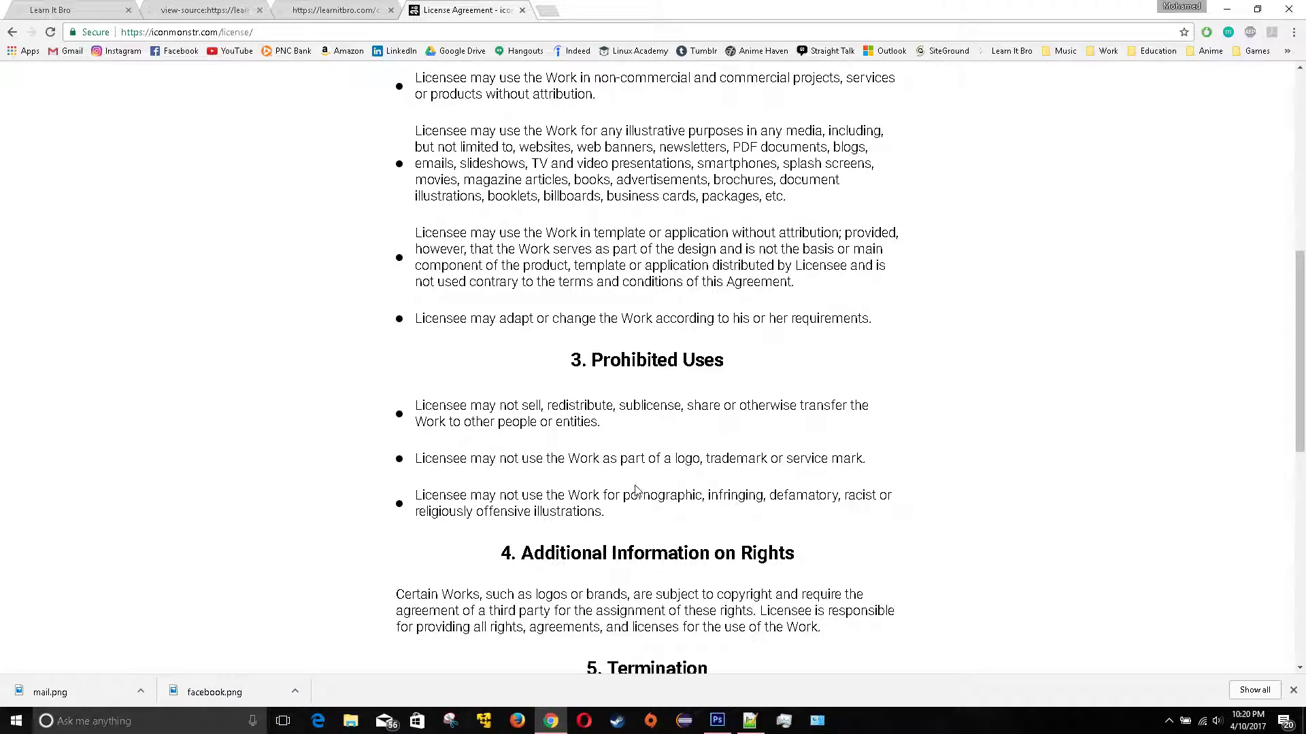
pyautogui.scroll(2, 637, 490)
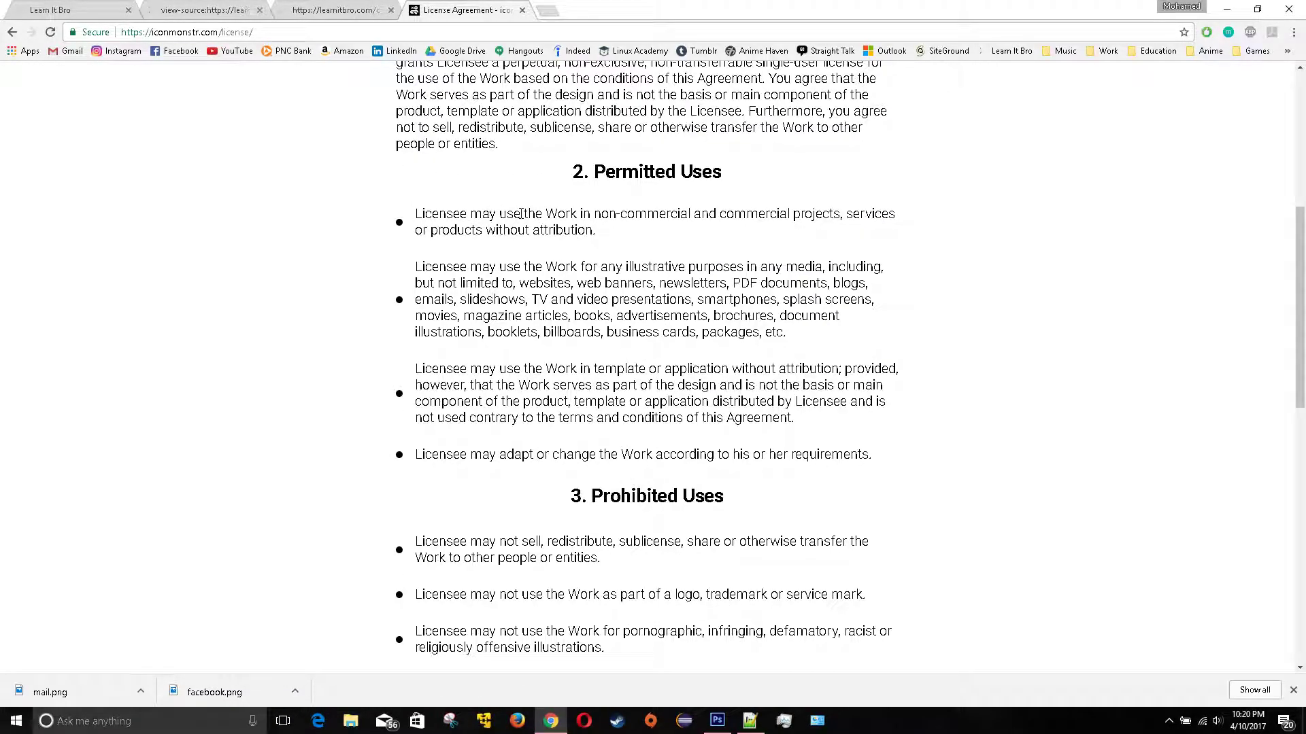
pyautogui.moveTo(504, 215); pyautogui.dragTo(688, 214)
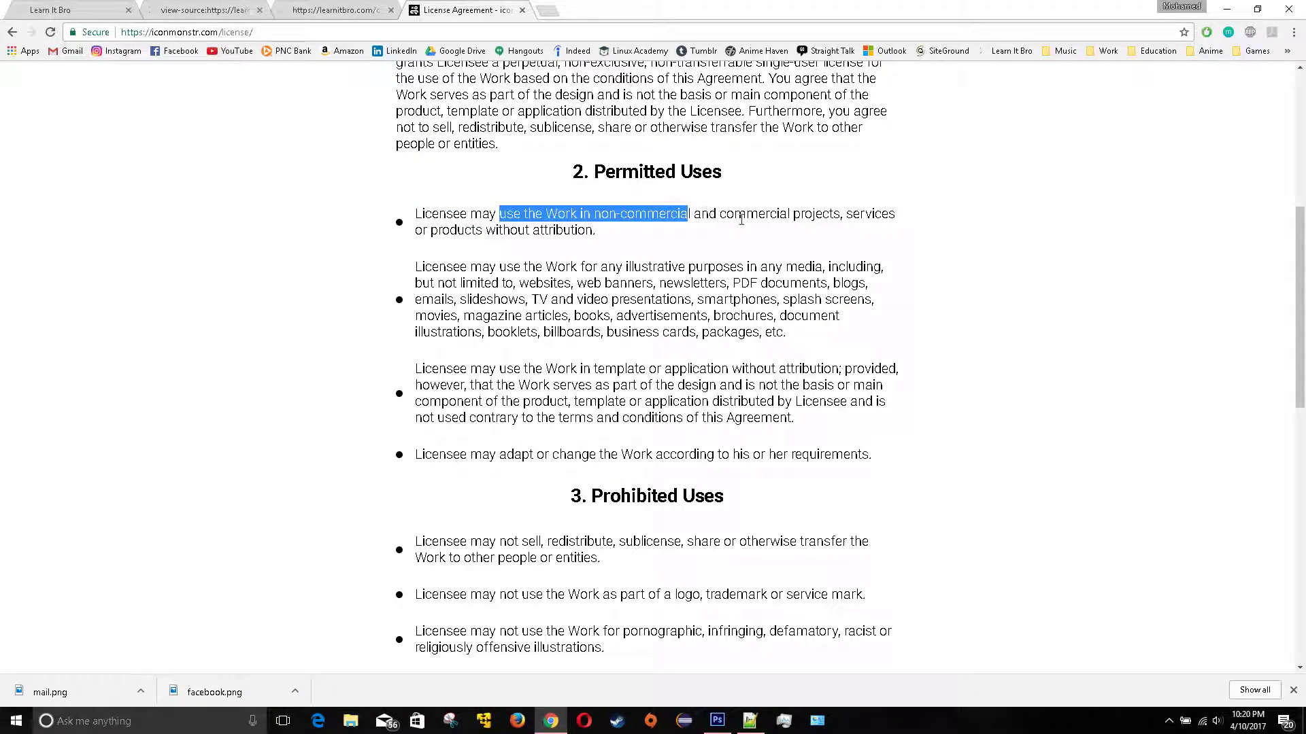
pyautogui.click(751, 230)
pyautogui.doubleClick(760, 219)
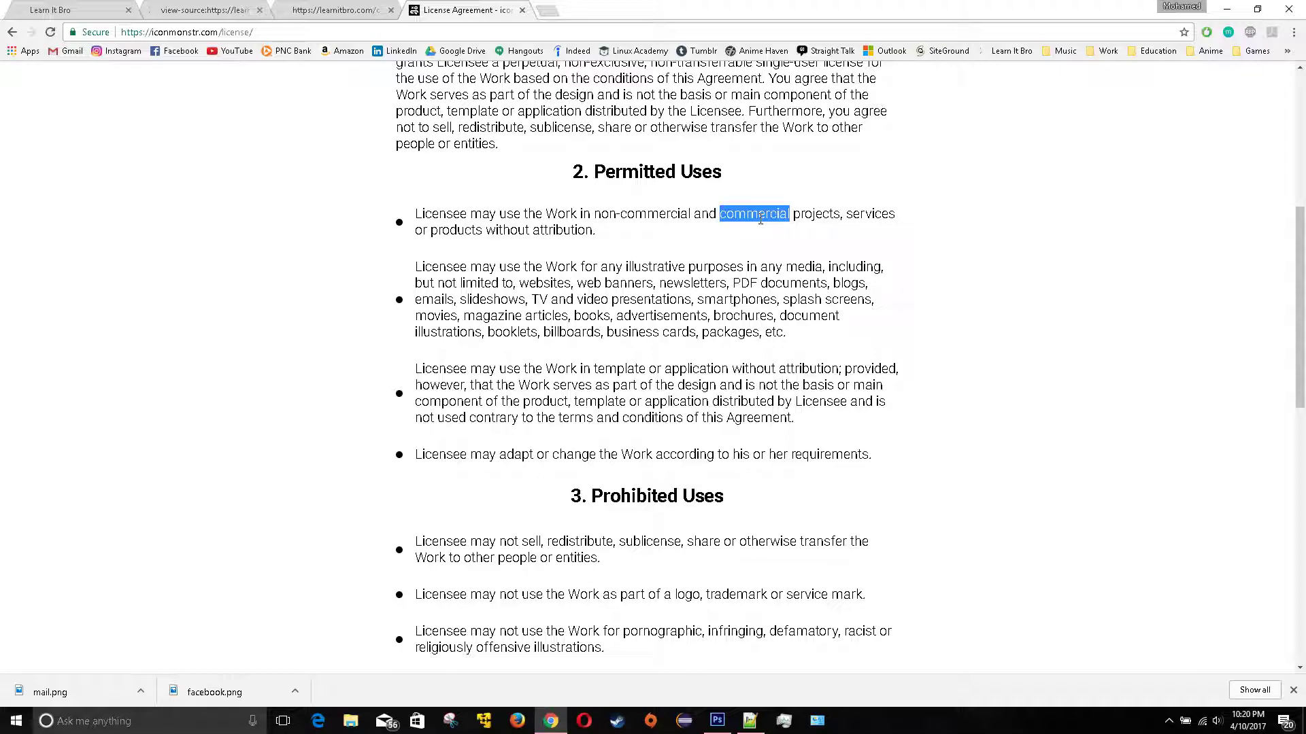
pyautogui.doubleClick(816, 215)
pyautogui.click(711, 538)
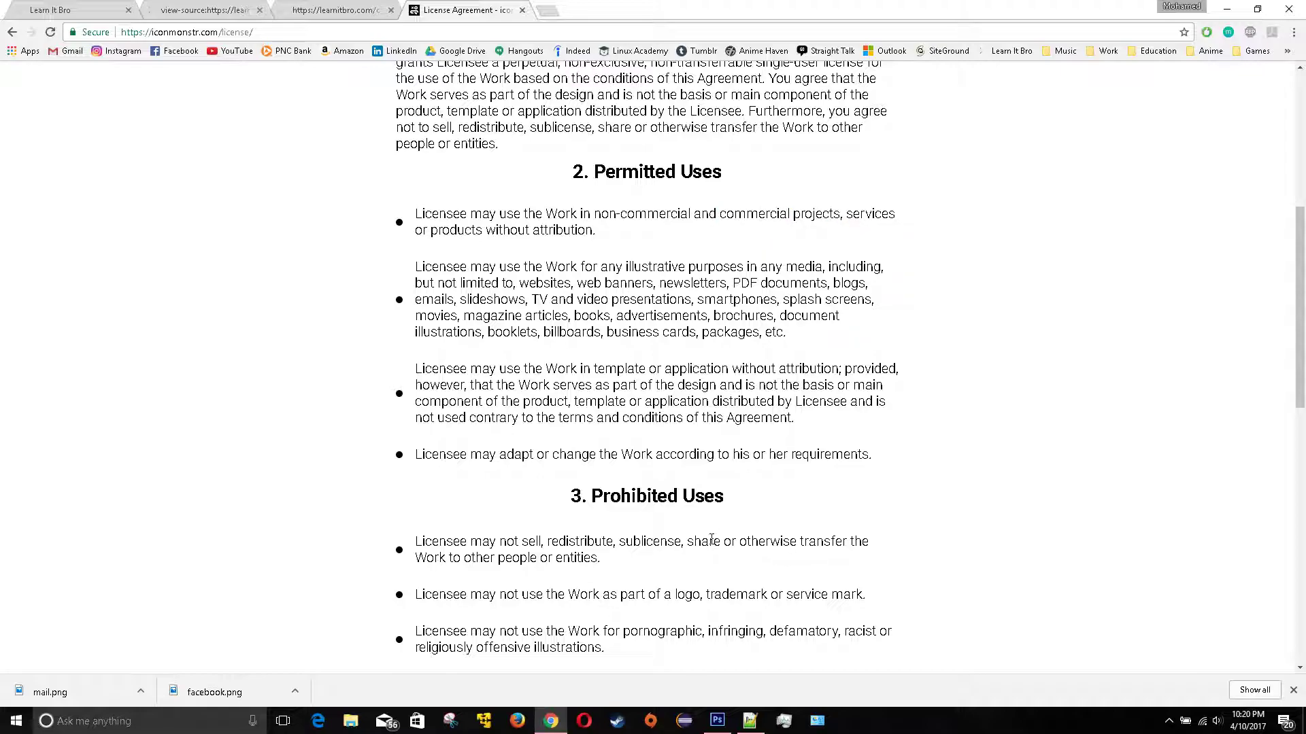
# - Leave the License Agreement, search iconmonstr for "youtube" and open the solid rounded play-button icon without a surrounding frame
pyautogui.click(12, 32)
pyautogui.scroll(6, 438, 312)
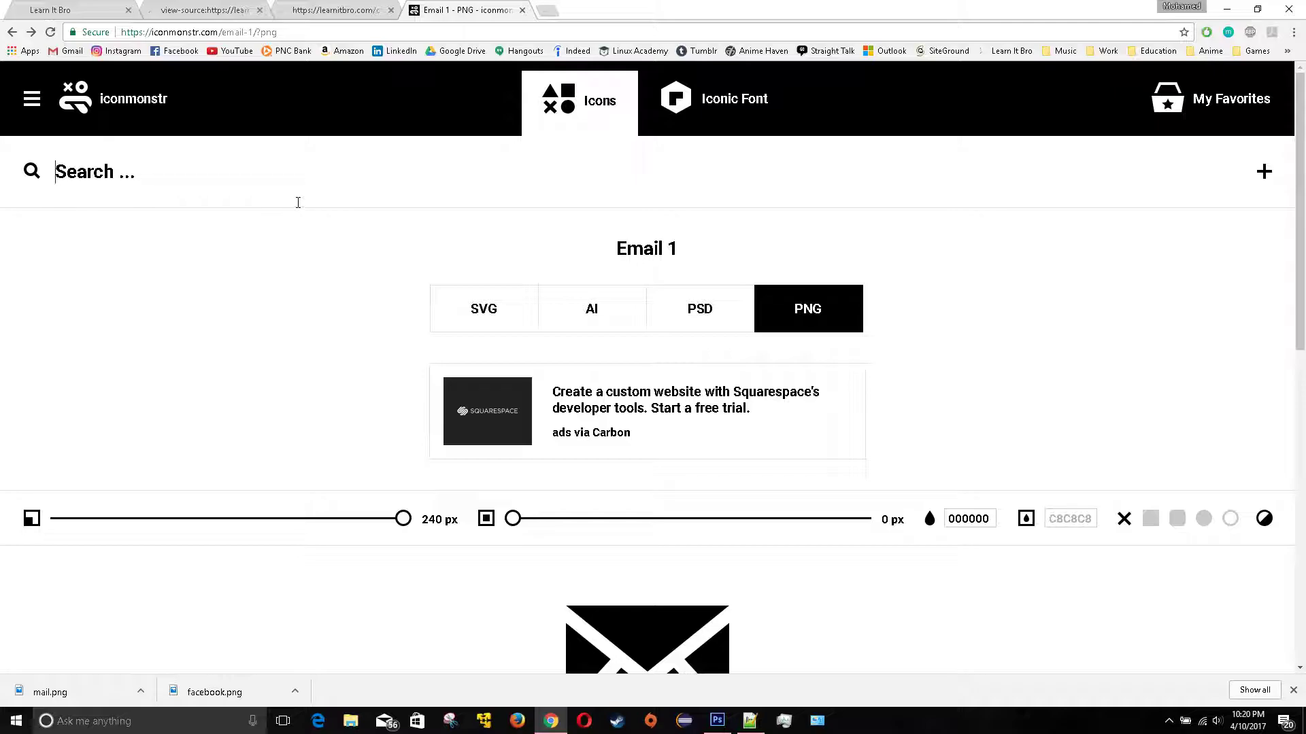
pyautogui.scroll(-5, 306, 218)
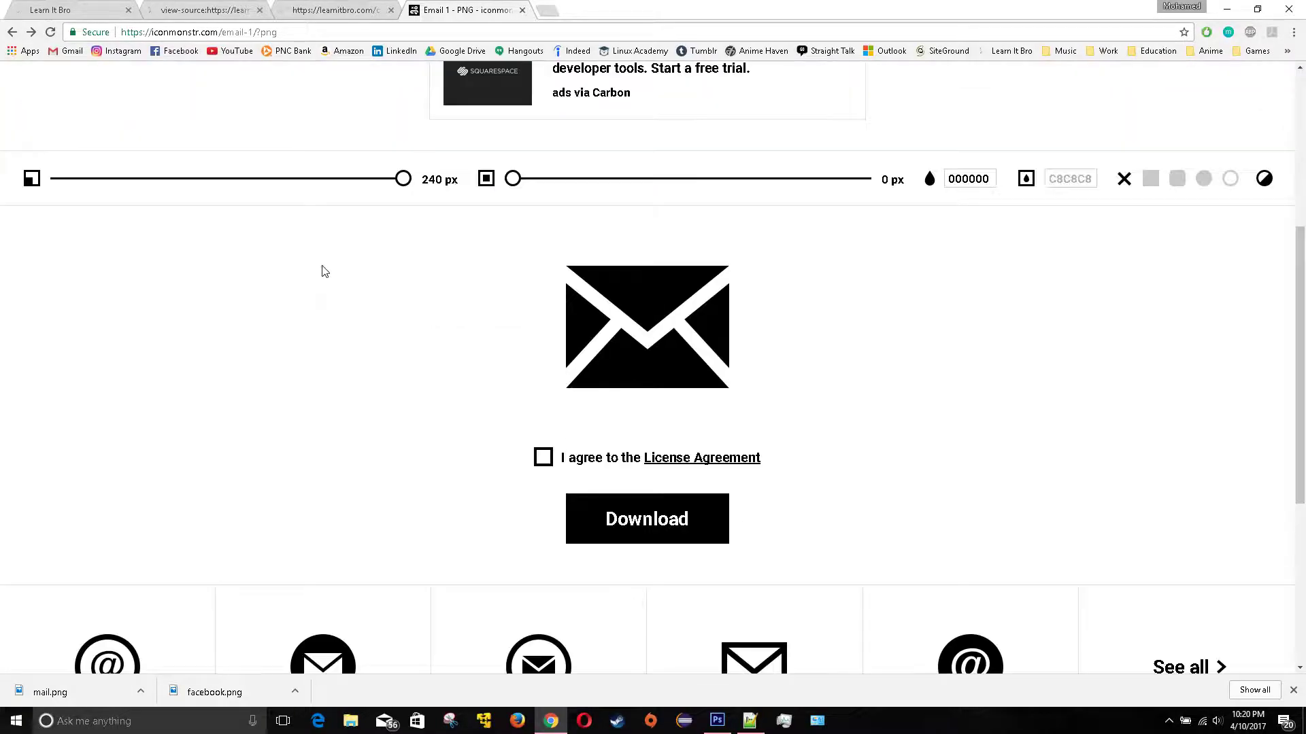
pyautogui.scroll(5, 324, 267)
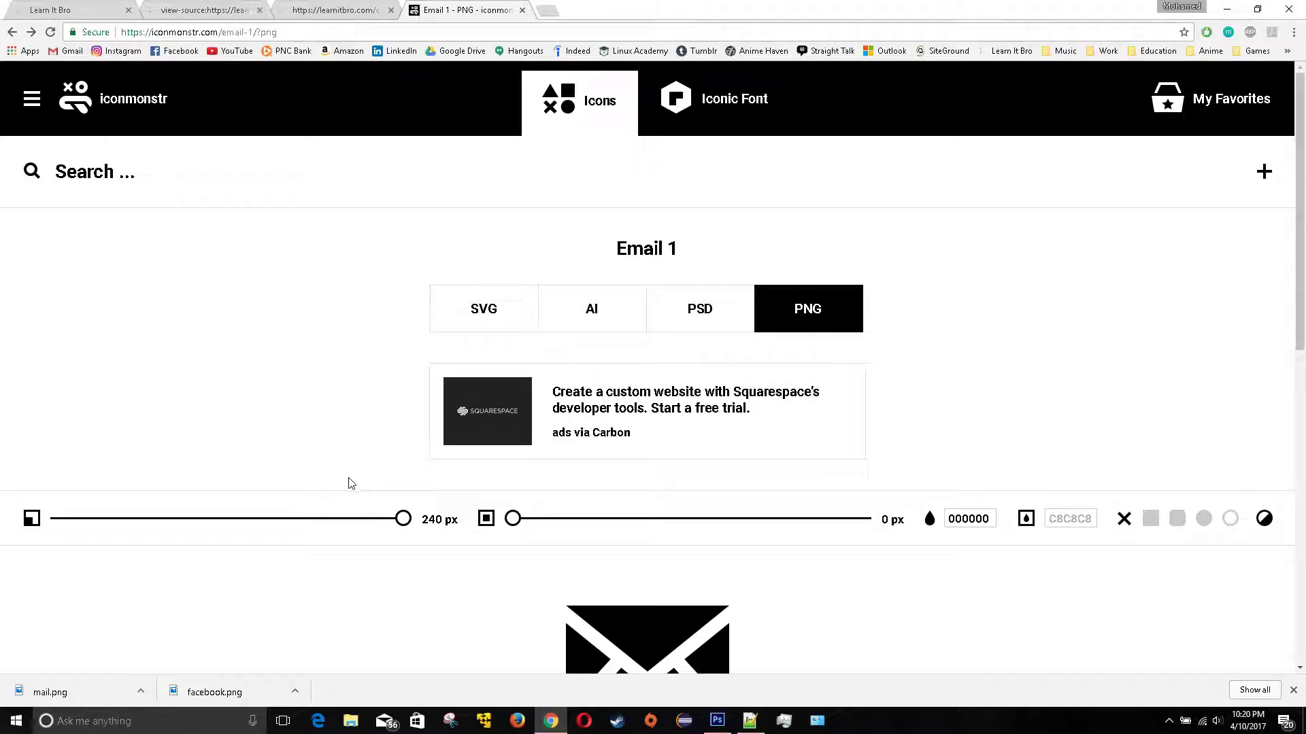
pyautogui.write('youtube')
pyautogui.press('Return')
pyautogui.scroll(-5, 408, 448)
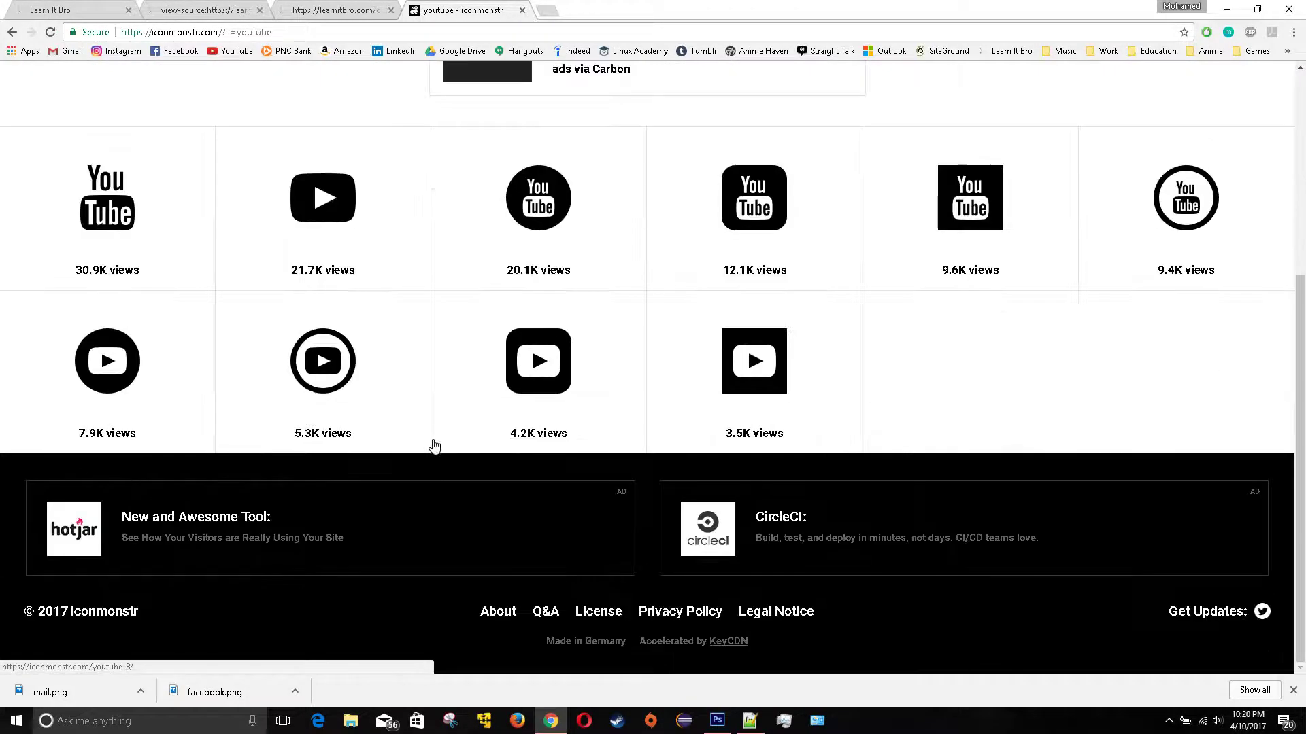
pyautogui.scroll(5, 434, 445)
pyautogui.click(334, 411)
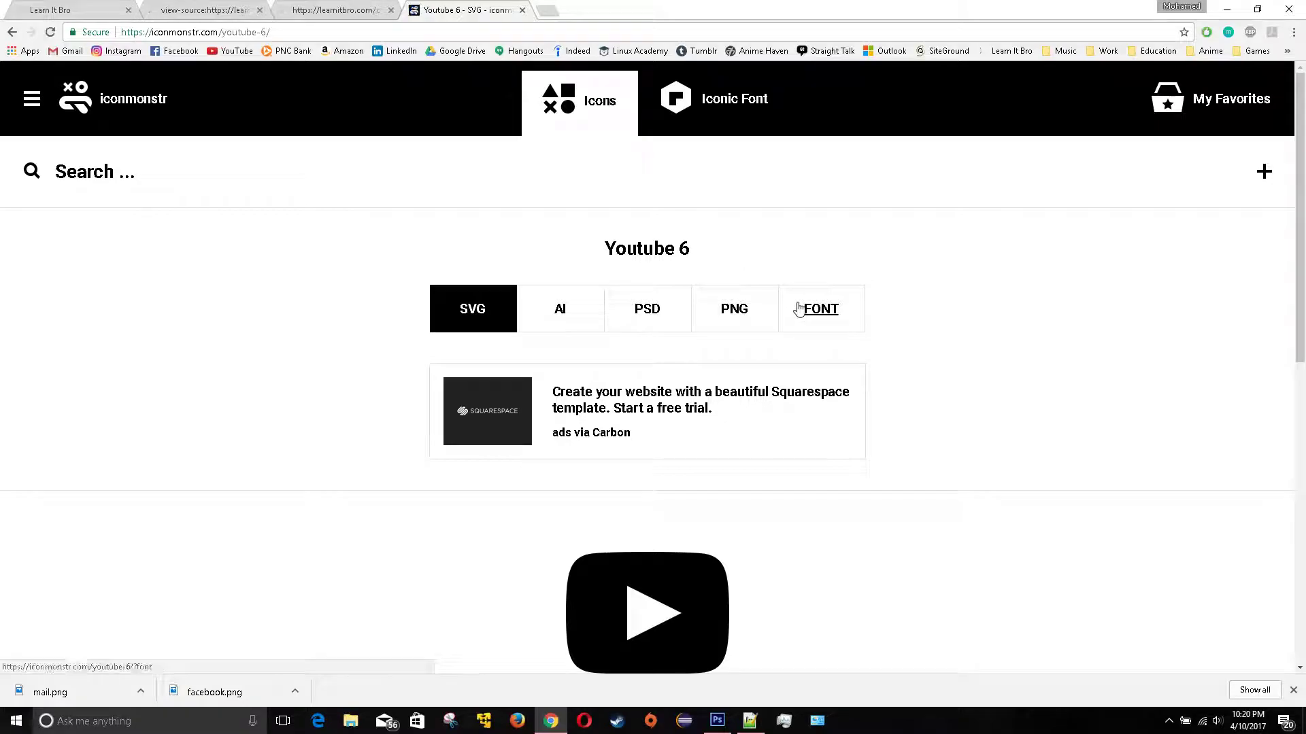
# - Download the YouTube play-button icon in PNG format, accepting the license agreement, and save it under its default file name
pyautogui.click(703, 321)
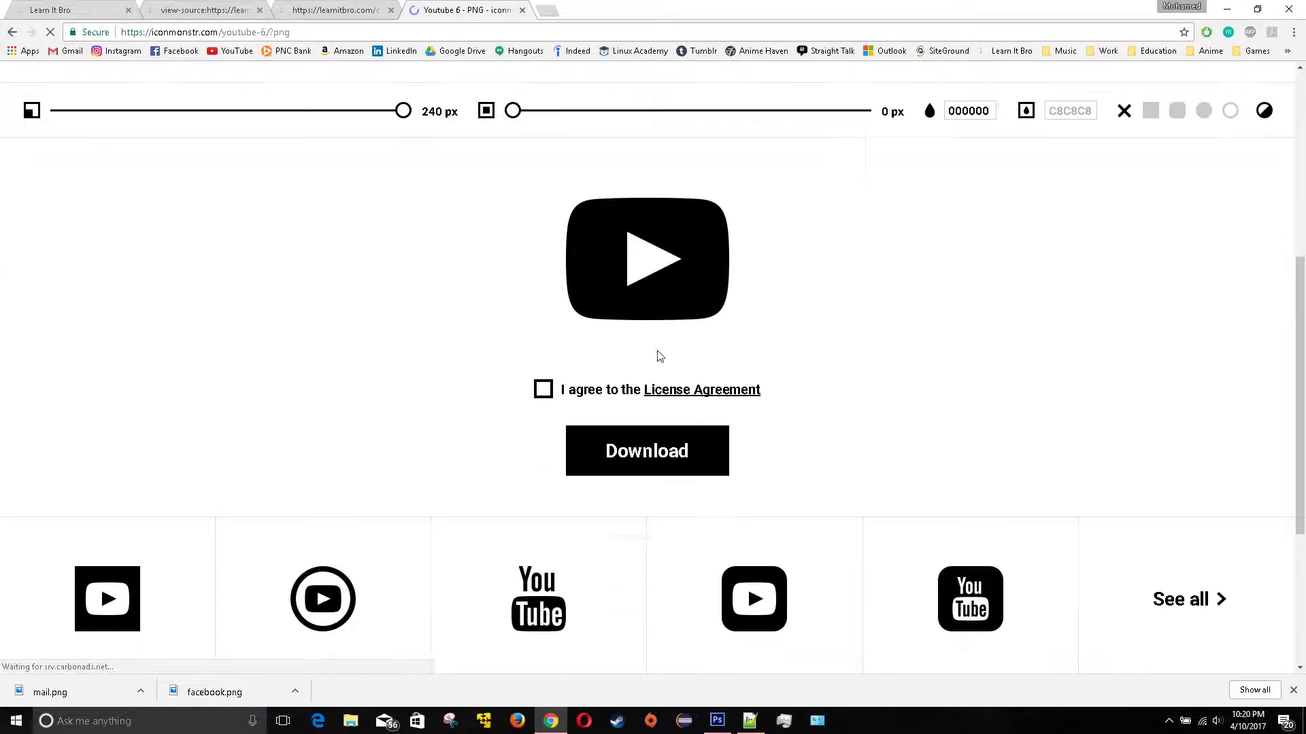
pyautogui.click(543, 390)
pyautogui.click(605, 448)
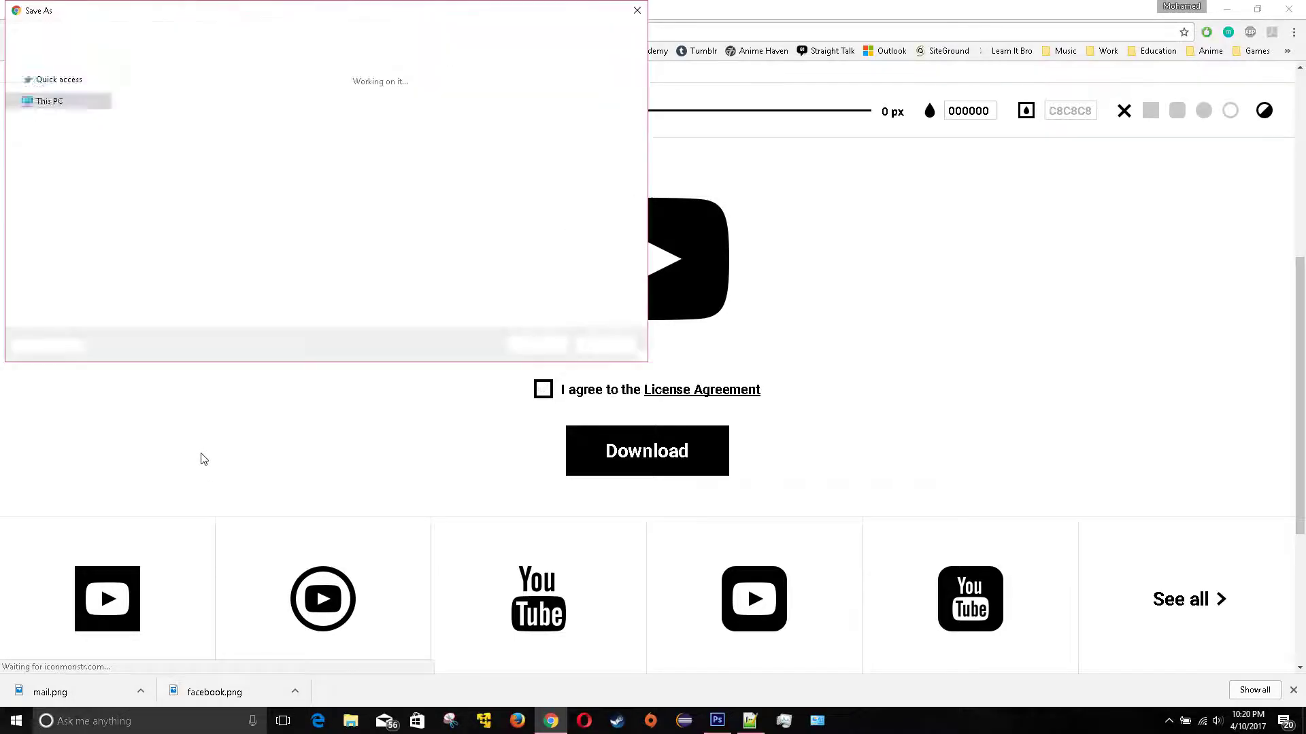
pyautogui.click(544, 347)
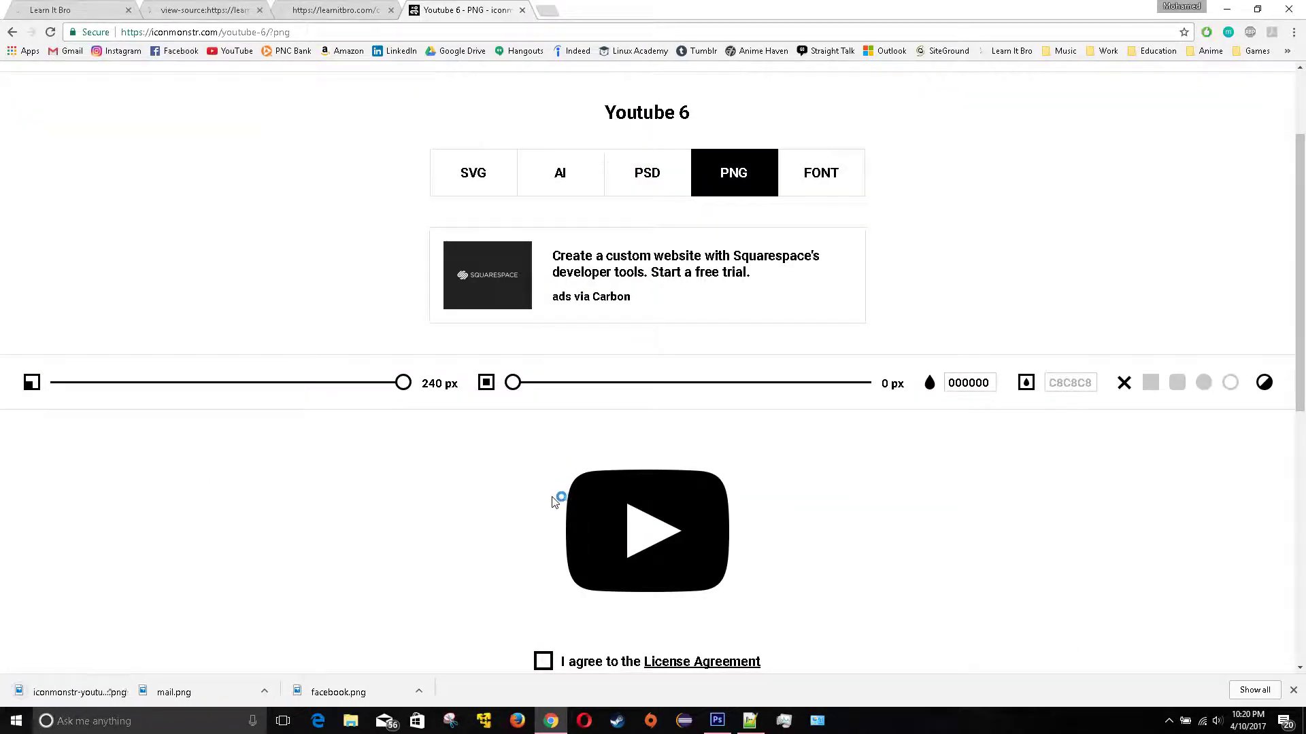
# - Check the social icons in the Photoshop mockup, and in Chrome find and open iconmonstr's solid rounded-square icon for "linkedin"
pyautogui.scroll(2, 554, 502)
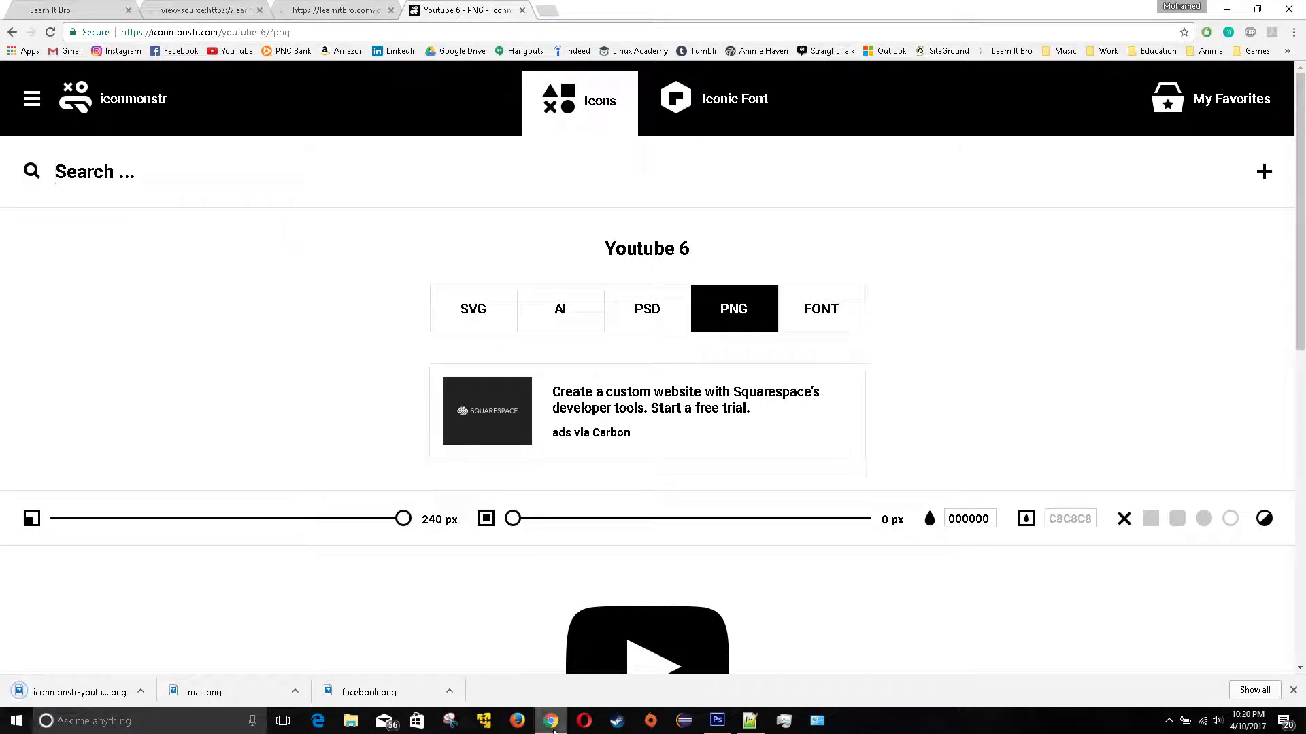
pyautogui.click(717, 724)
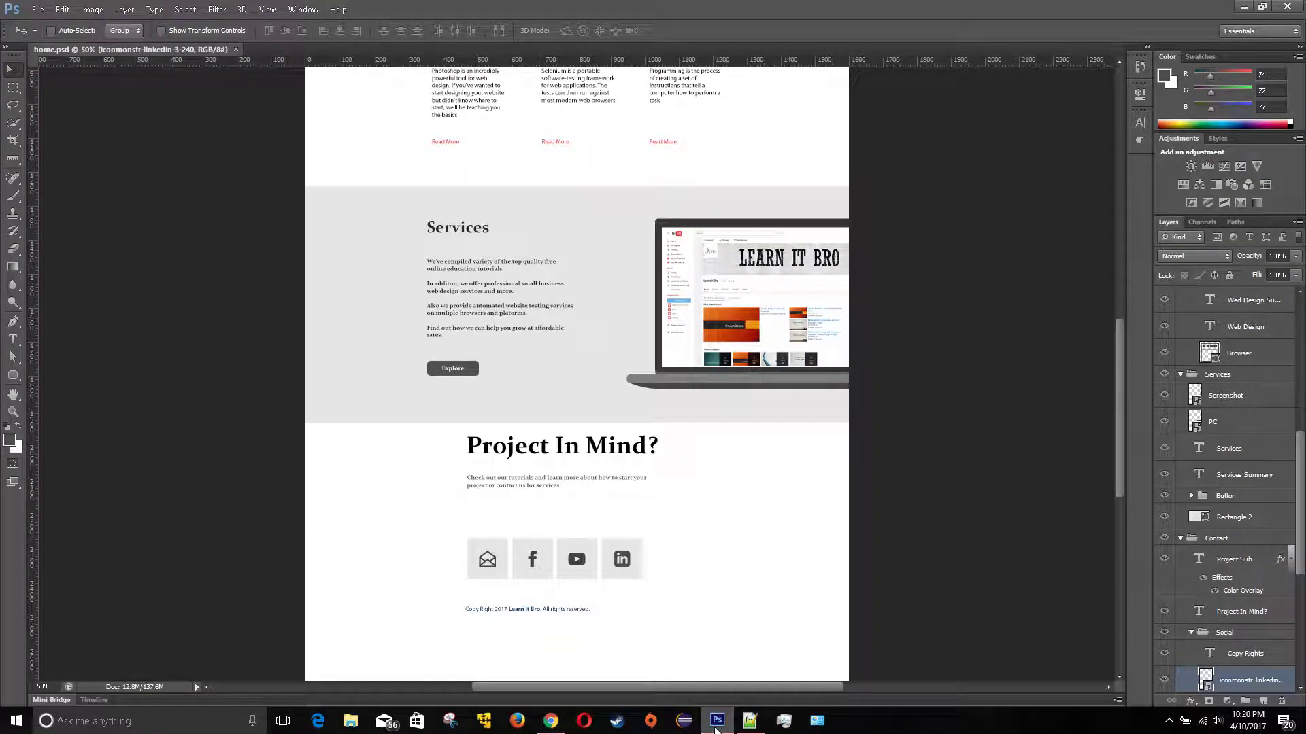
pyautogui.click(717, 724)
pyautogui.write('link')
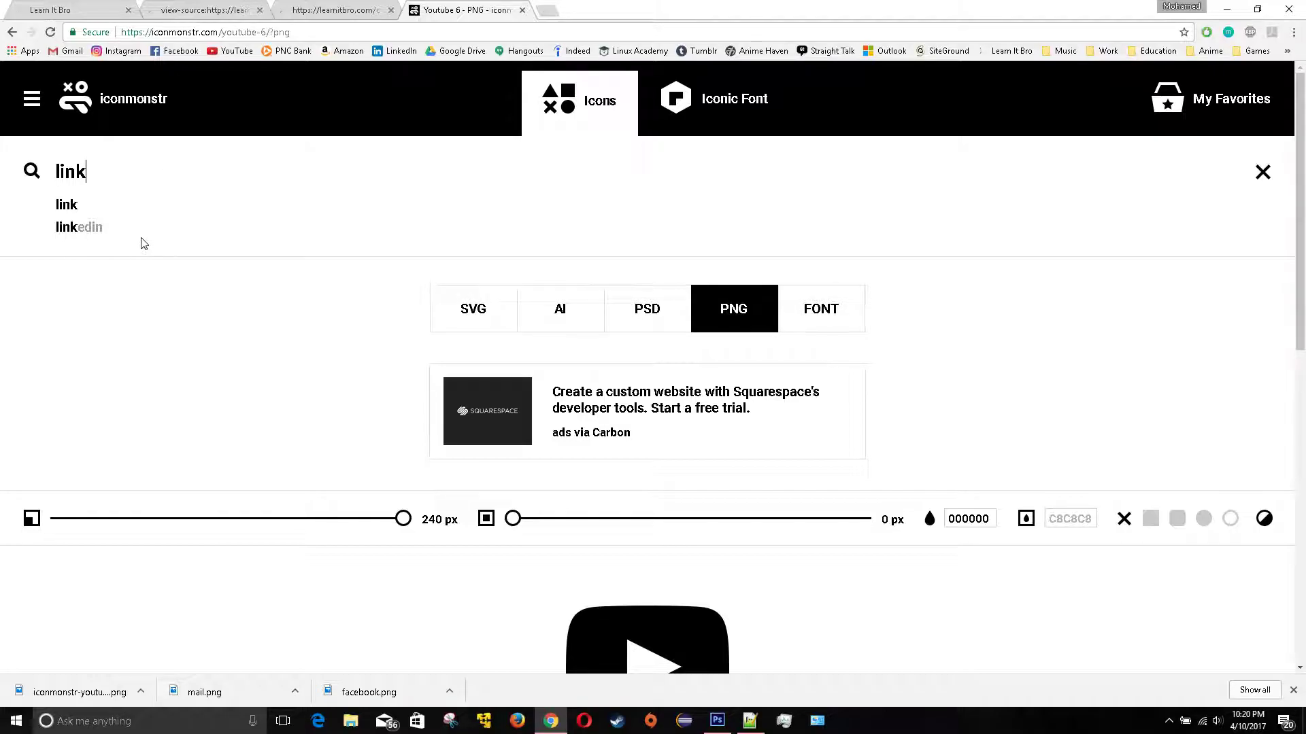
pyautogui.click(81, 227)
pyautogui.scroll(-1, 582, 367)
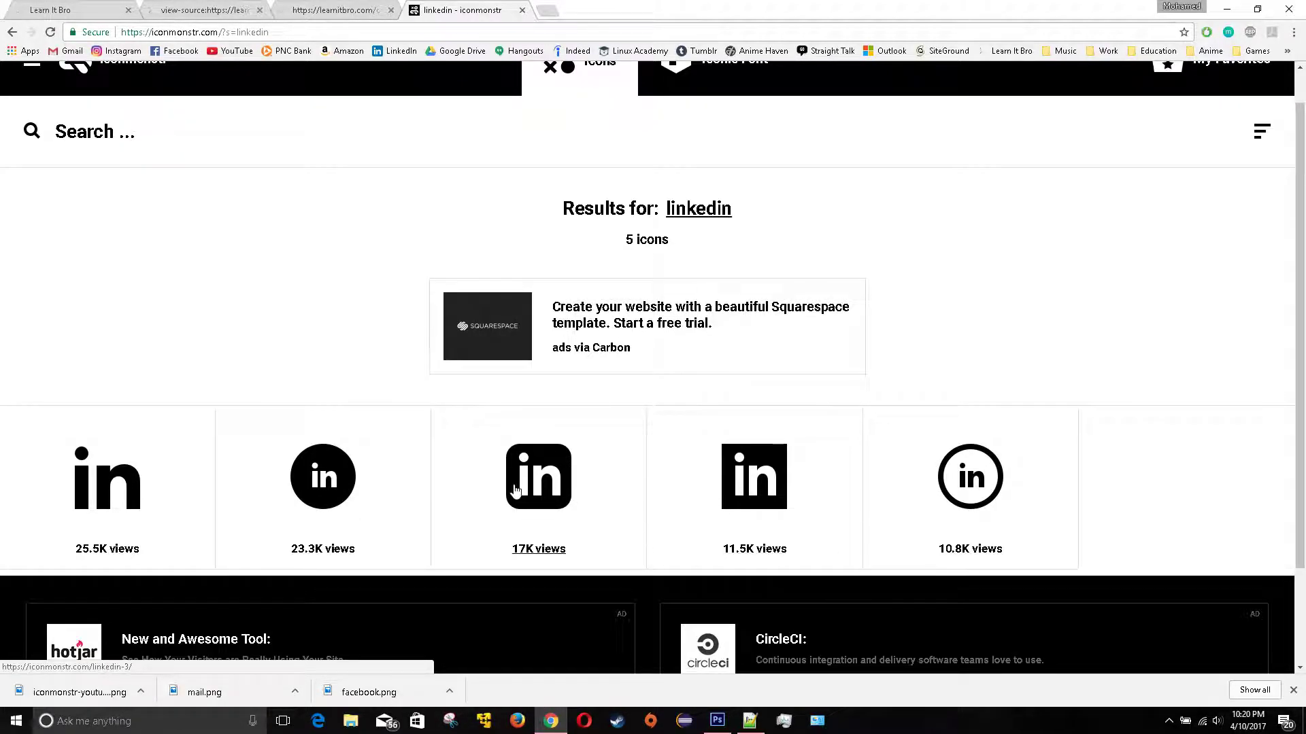
pyautogui.click(536, 491)
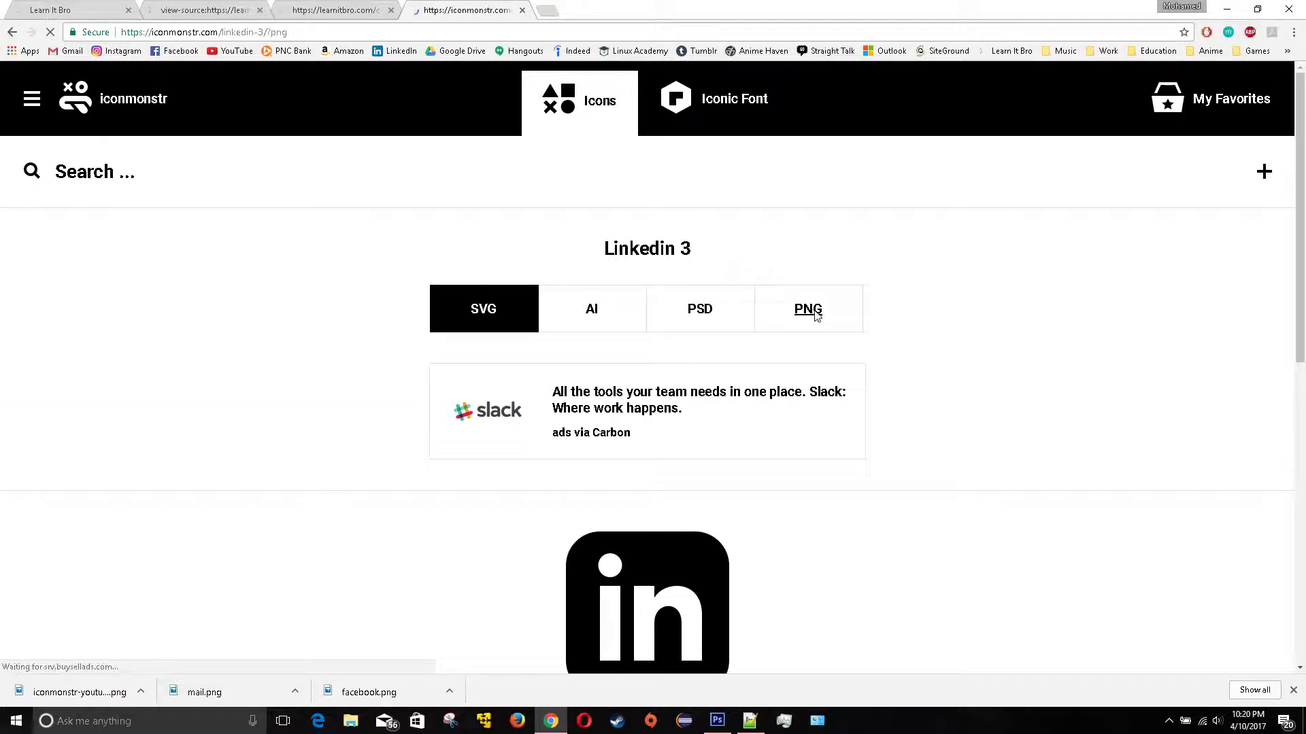
# - Download the LinkedIn icon in PNG format, accepting the license agreement, and save it as linkedin in Downloads
pyautogui.click(772, 318)
pyautogui.click(543, 457)
pyautogui.click(607, 522)
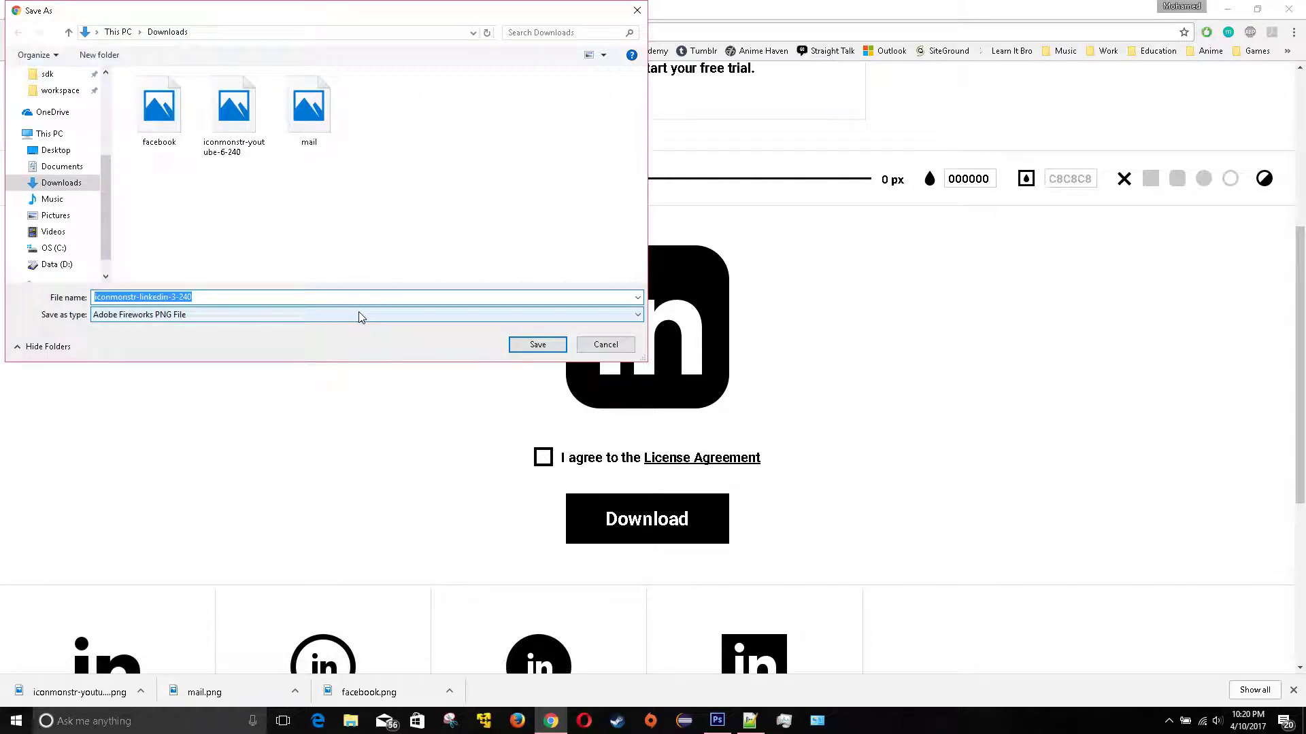
pyautogui.write('linkedin')
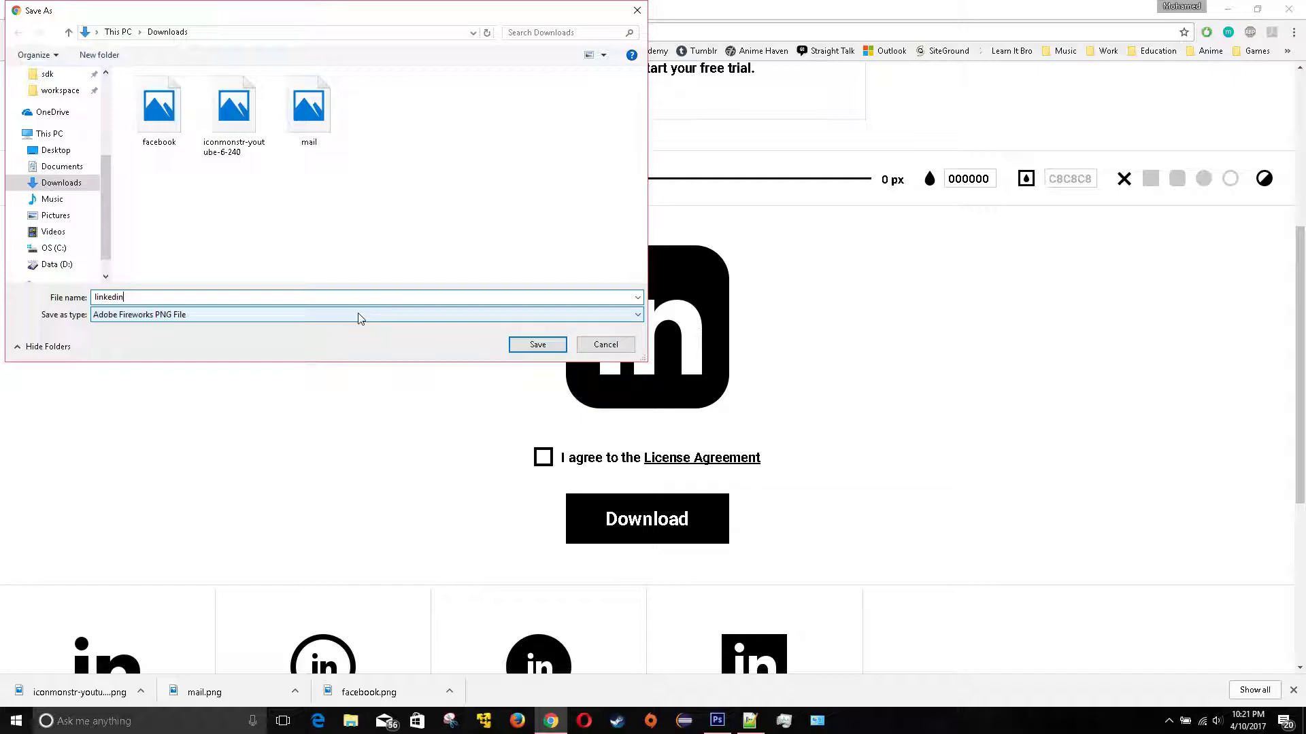
pyautogui.click(537, 344)
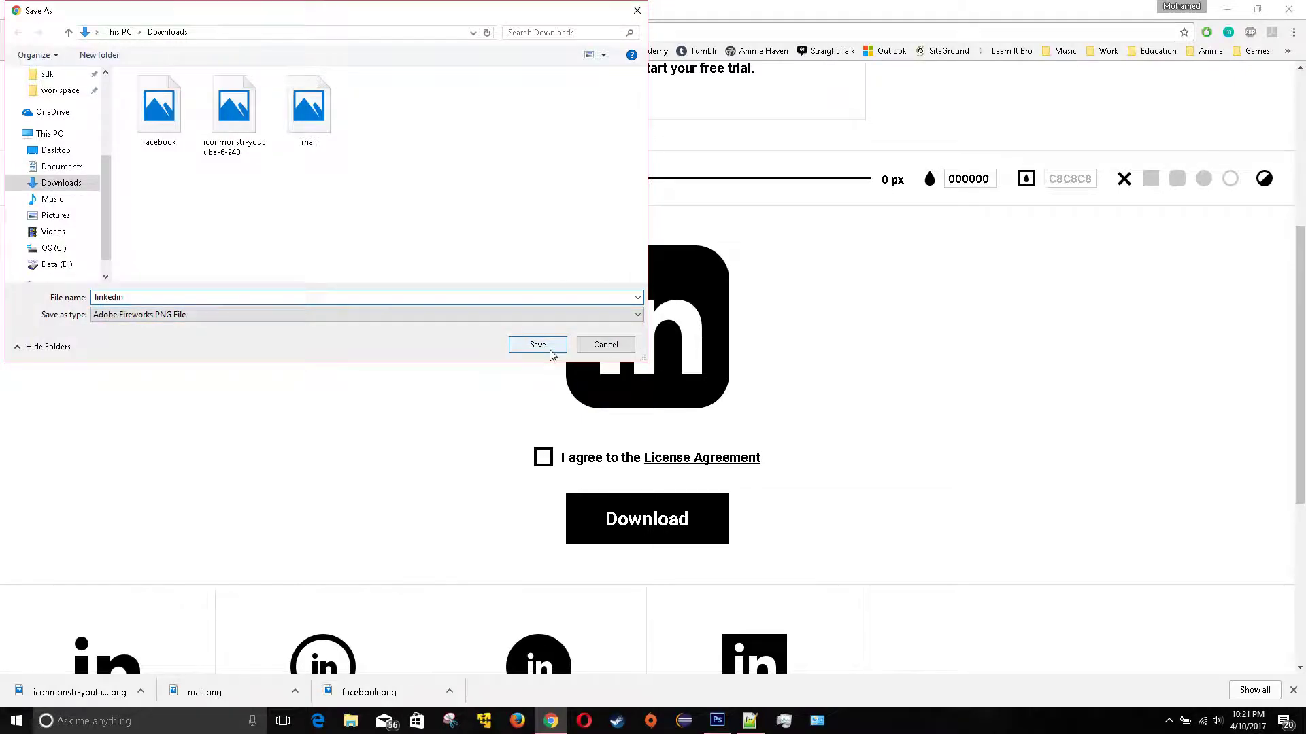
# - Open the Downloads folder in File Explorer and rename the YouTube icon file as youtube
pyautogui.click(350, 721)
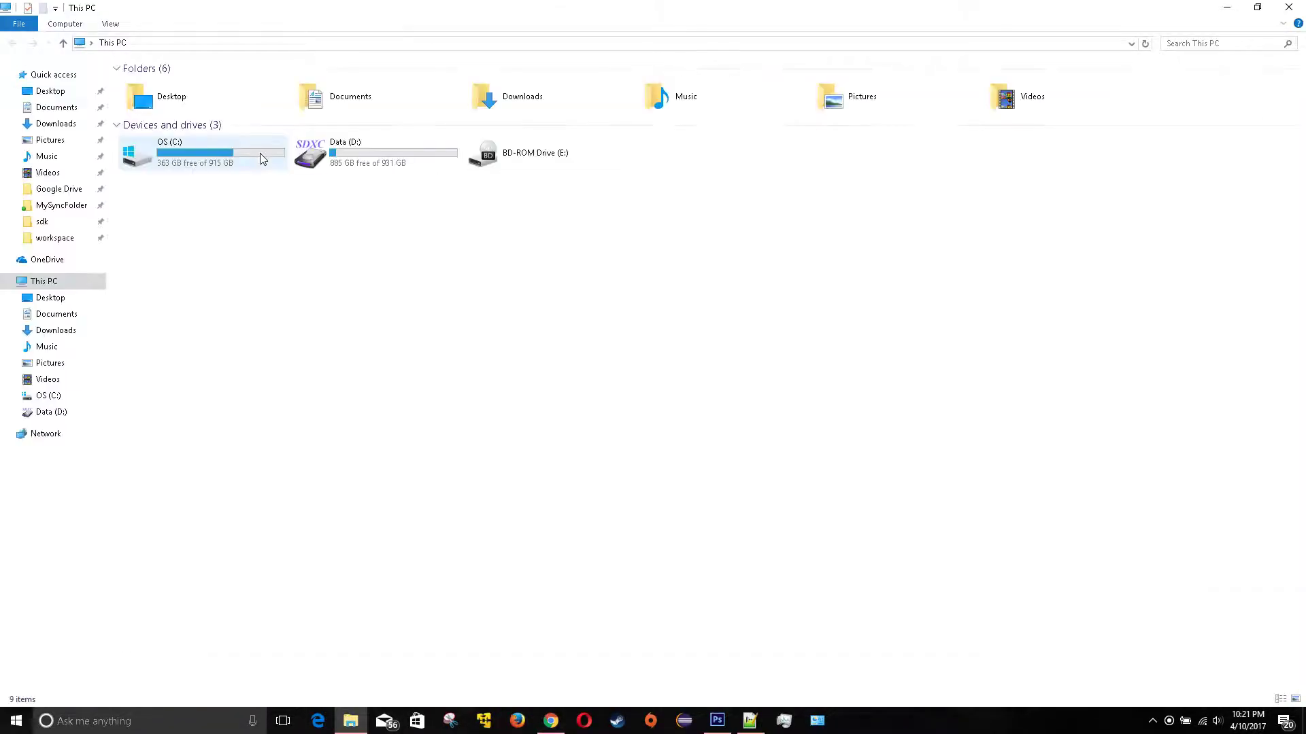
pyautogui.click(64, 123)
pyautogui.click(232, 139)
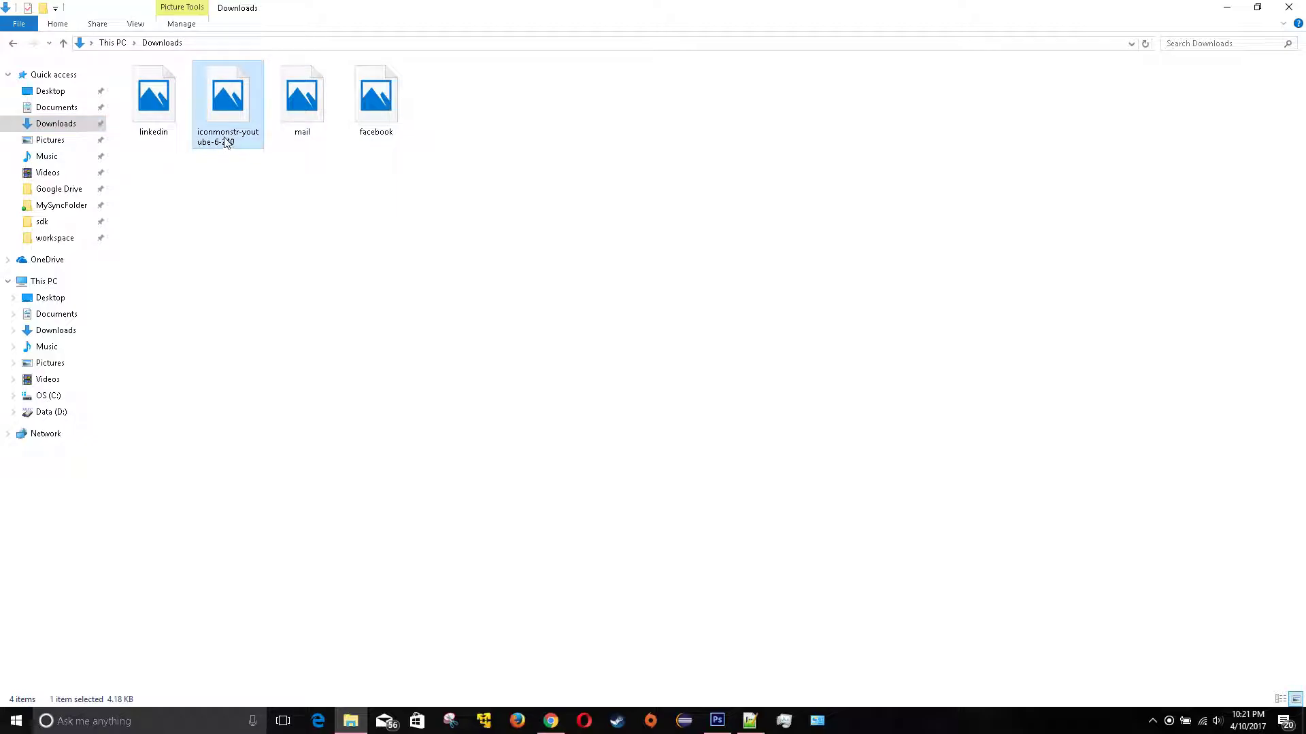
pyautogui.click(228, 142)
pyautogui.write('youtube')
pyautogui.click(632, 352)
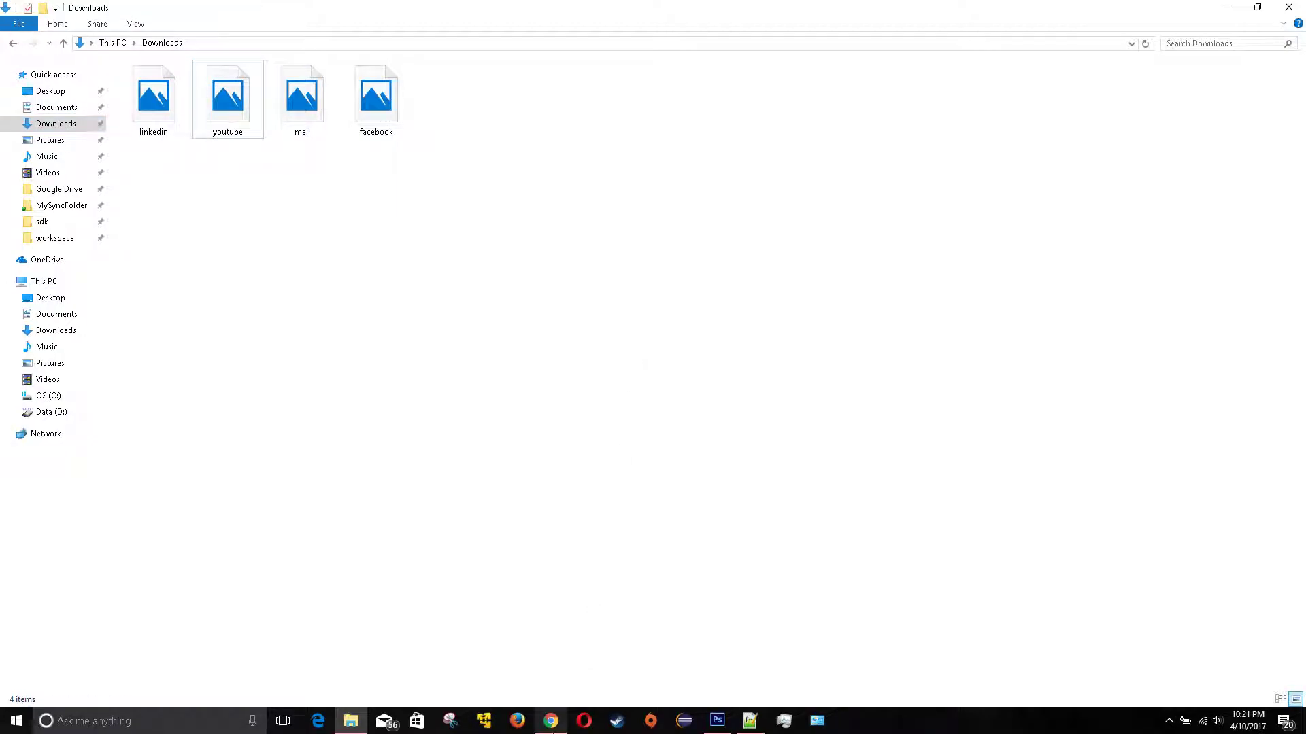
# - Check the Web Design, Automation and Programming icons in the Photoshop mockup, and in Chrome open iconmonstr's filled-screen smartphone icon for "phone"
pyautogui.click(551, 720)
pyautogui.scroll(5, 541, 548)
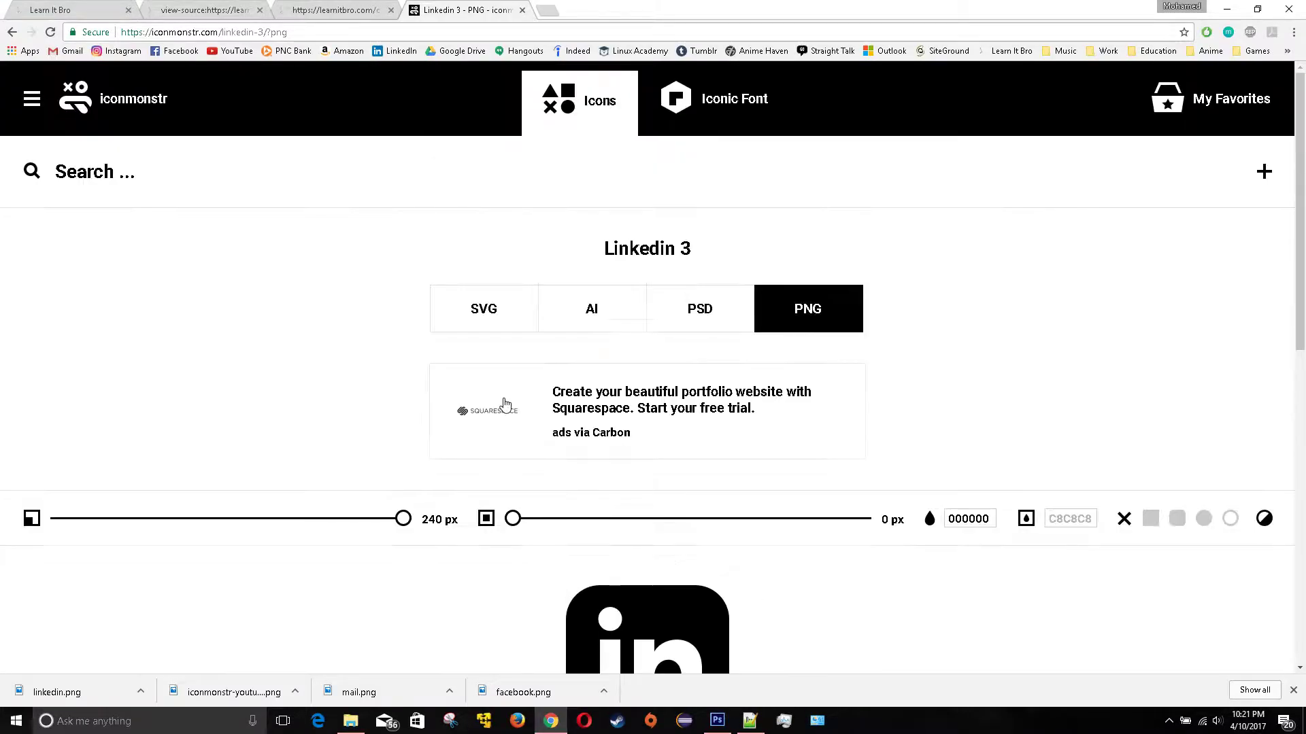
pyautogui.click(717, 720)
pyautogui.scroll(5, 745, 504)
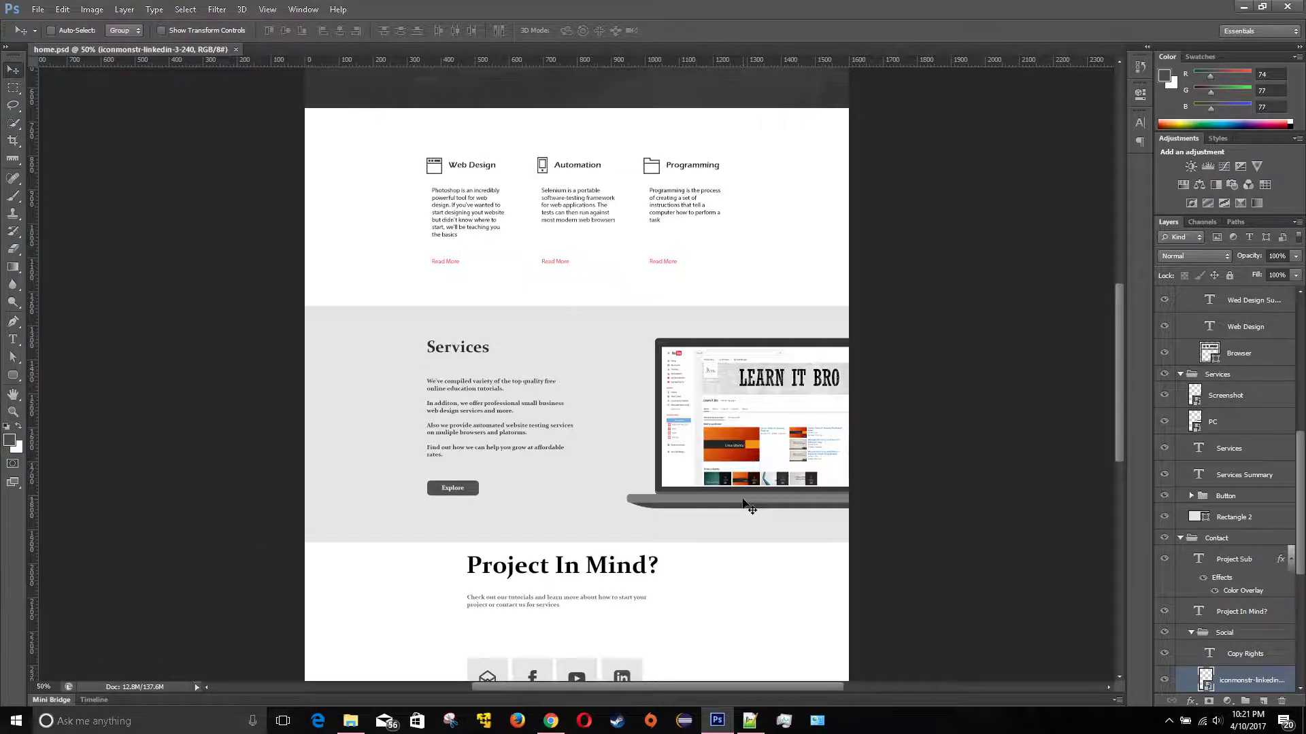
pyautogui.scroll(4, 747, 503)
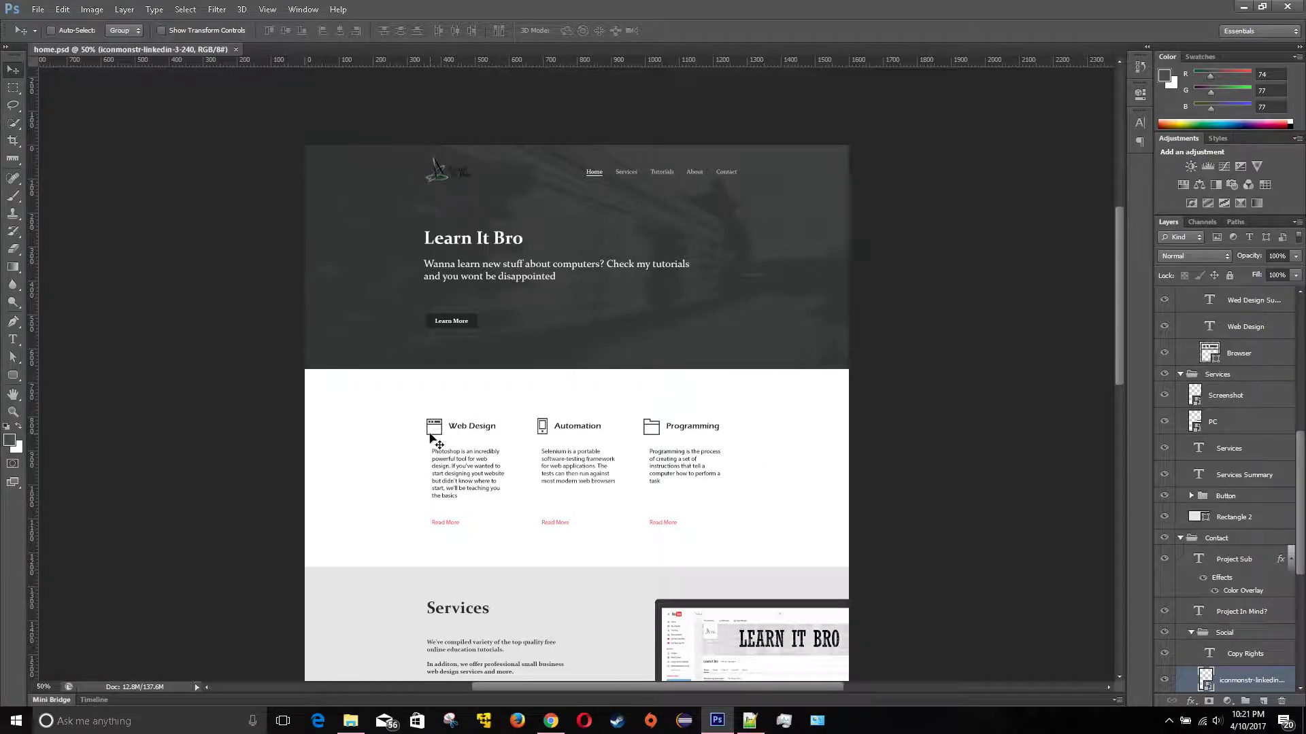
pyautogui.click(550, 720)
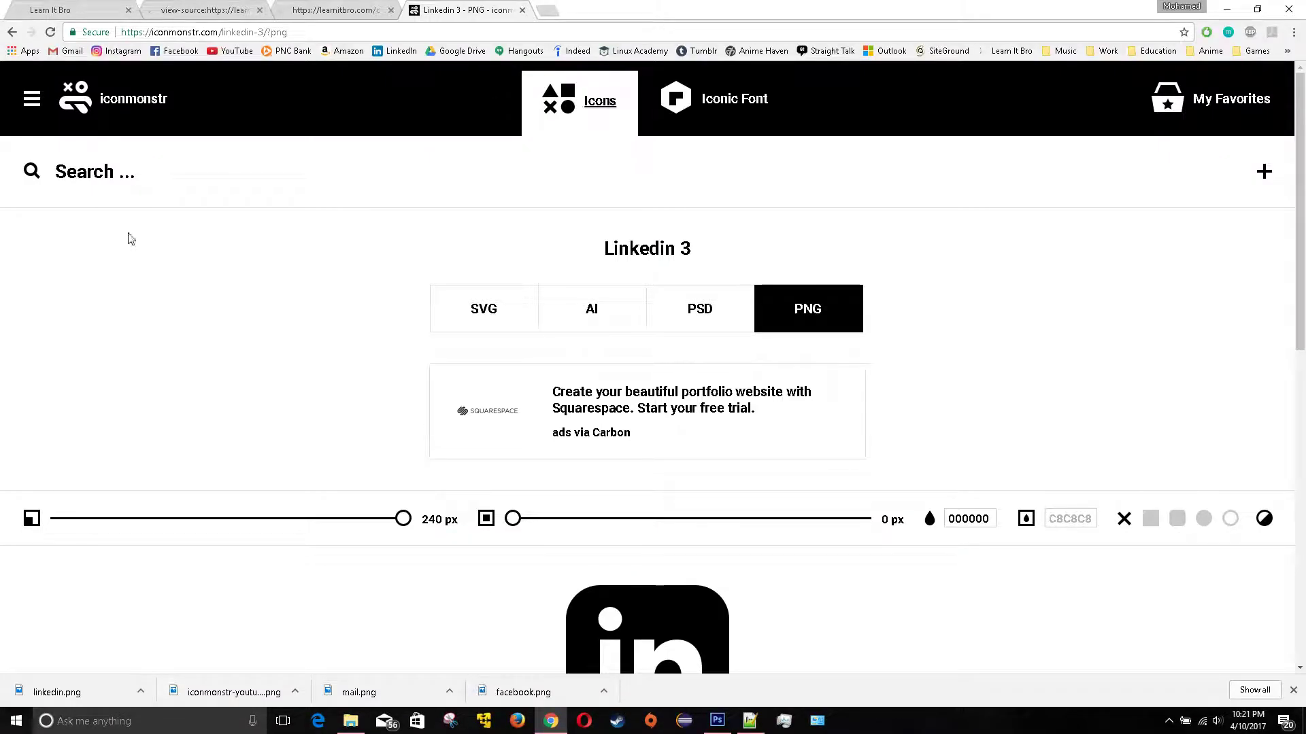
pyautogui.click(156, 181)
pyautogui.write('phone')
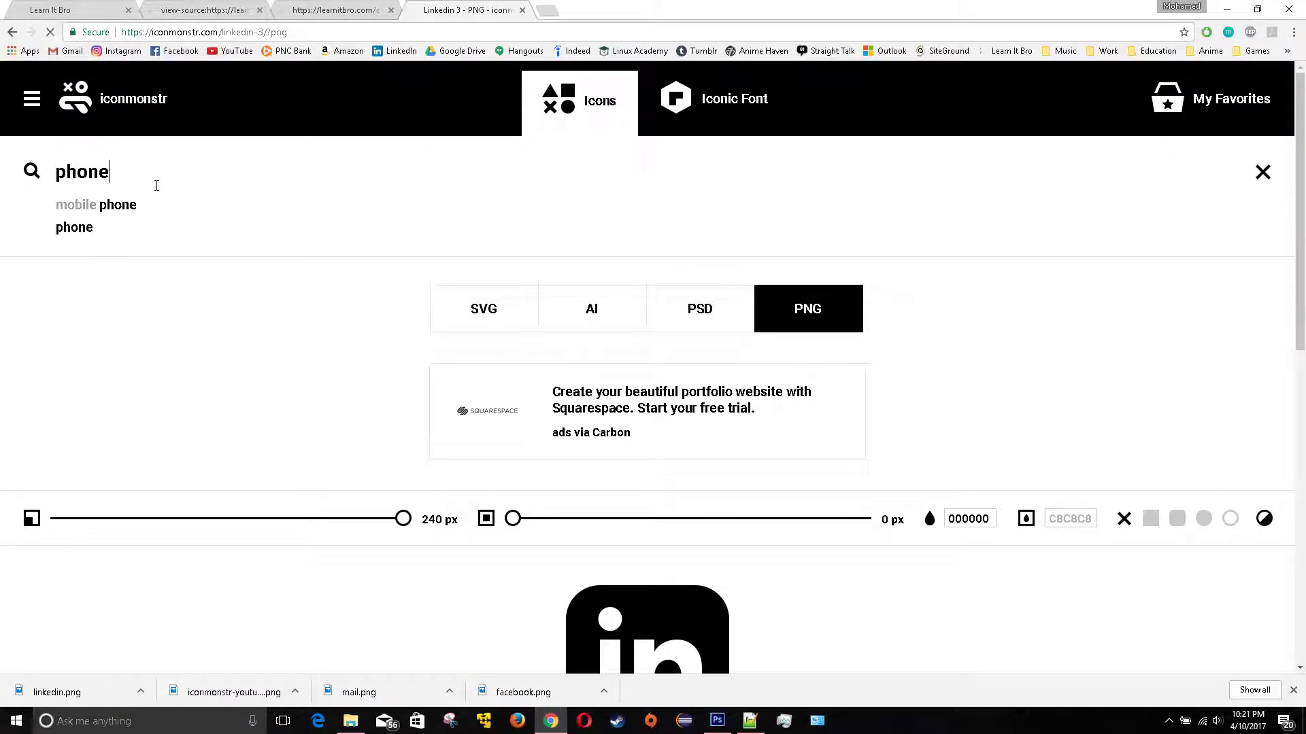
pyautogui.press('Return')
pyautogui.scroll(-2, 359, 334)
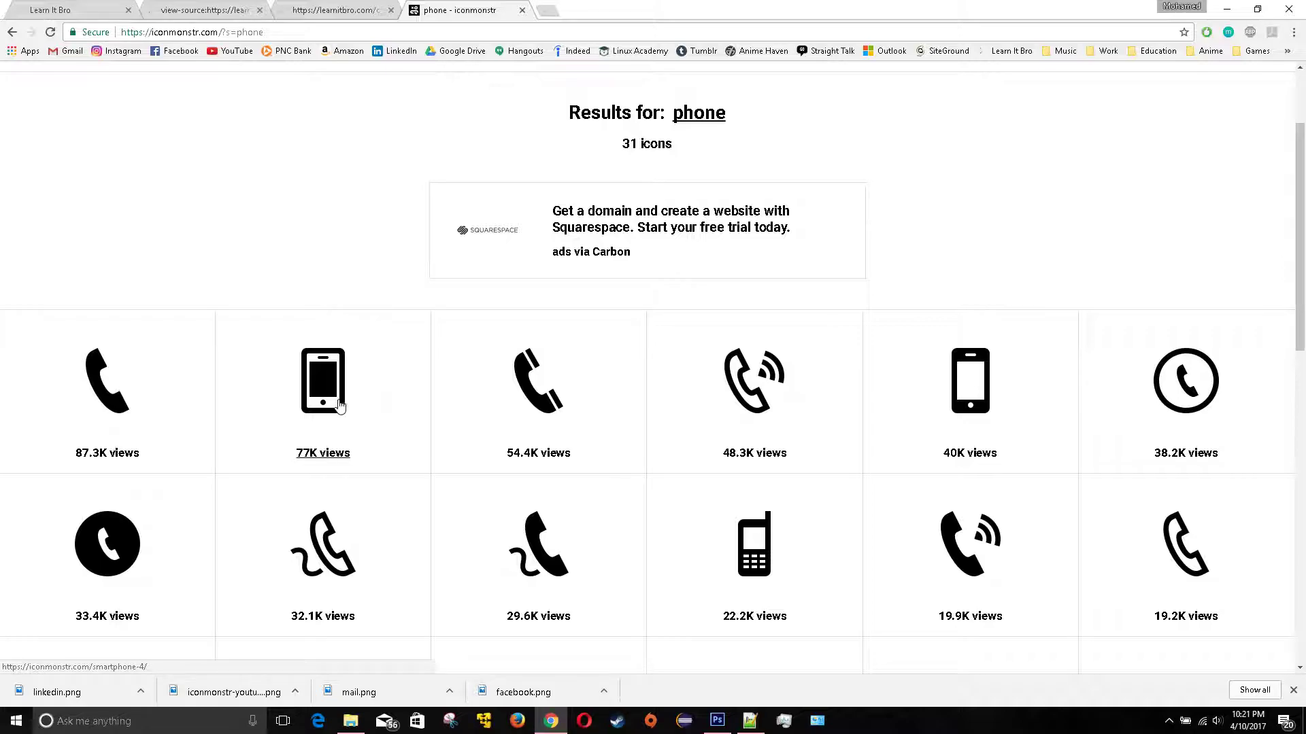
pyautogui.click(339, 403)
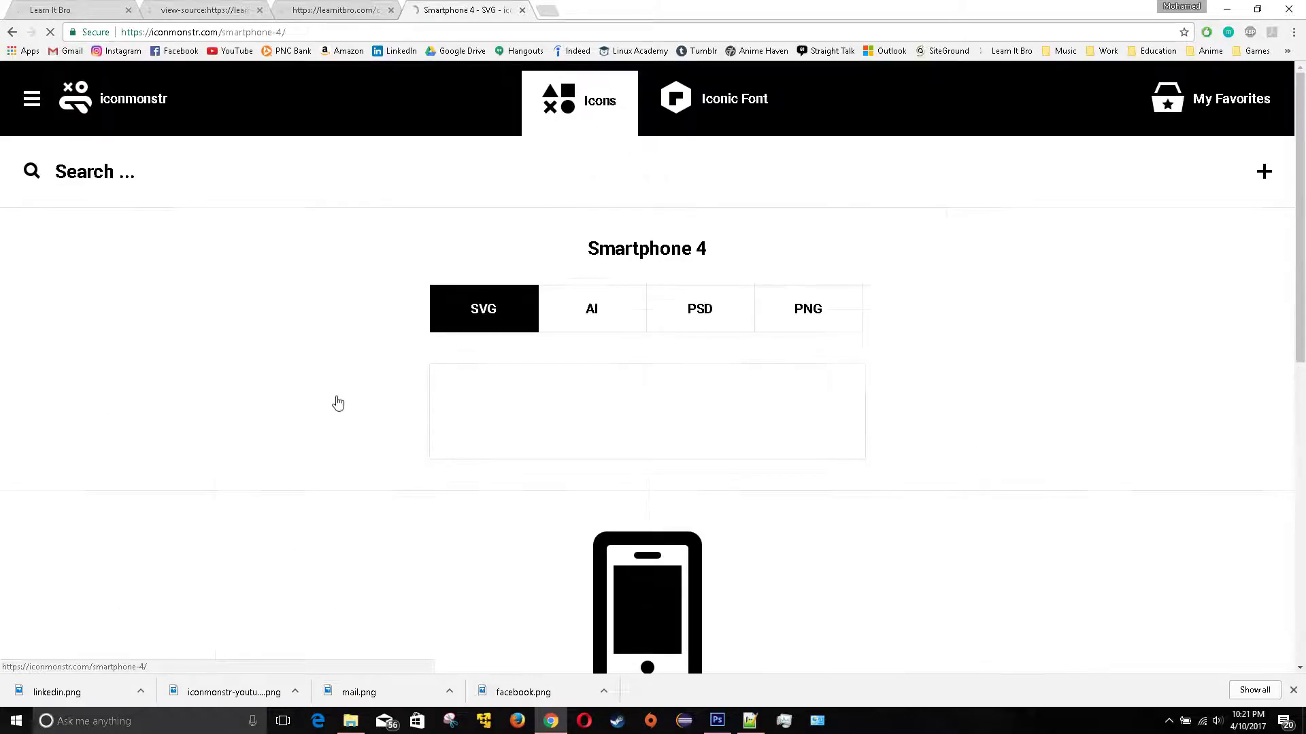
# - Download the smartphone icon in PNG format, accepting the license agreement, and save it as phone in Downloads
pyautogui.click(775, 310)
pyautogui.scroll(-5, 748, 327)
pyautogui.click(602, 515)
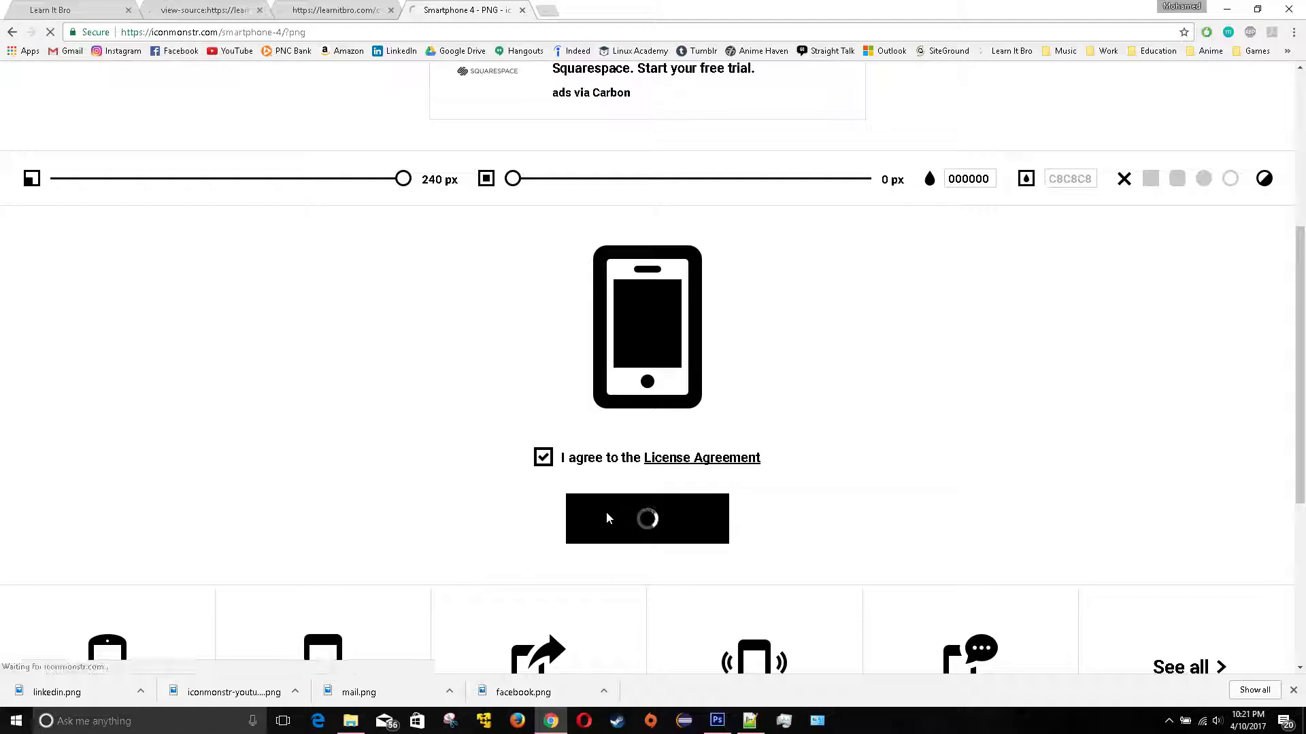
pyautogui.write('phone')
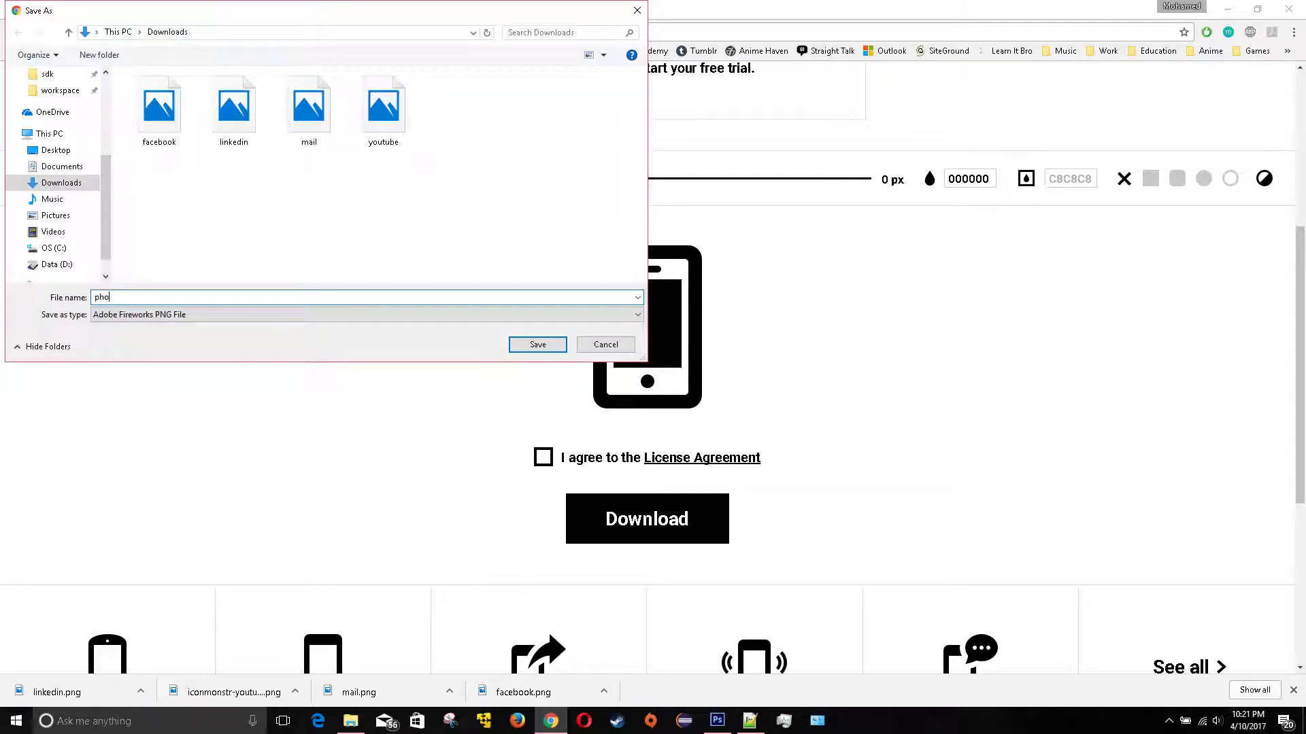
pyautogui.click(538, 345)
# - Search iconmonstr for "computer" and open the Laptop 4 icon's page
pyautogui.scroll(5, 578, 572)
pyautogui.click(574, 179)
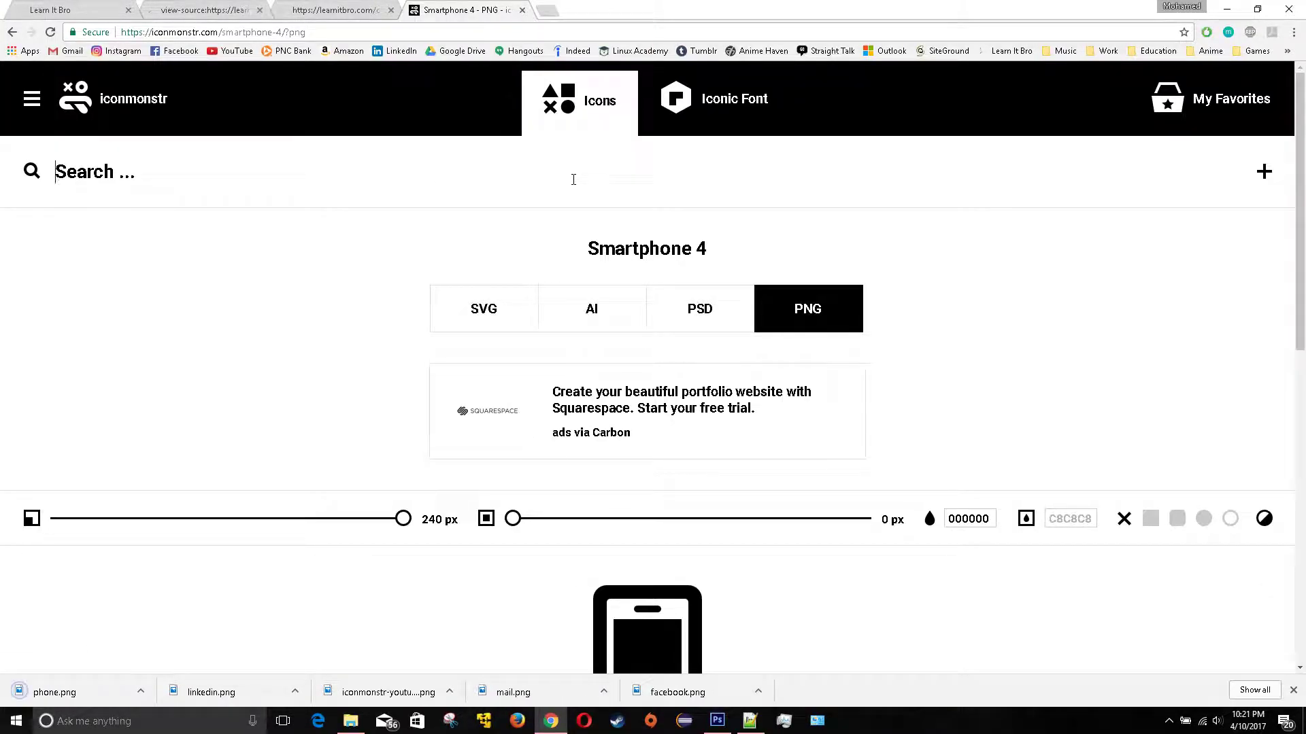
pyautogui.write('computer')
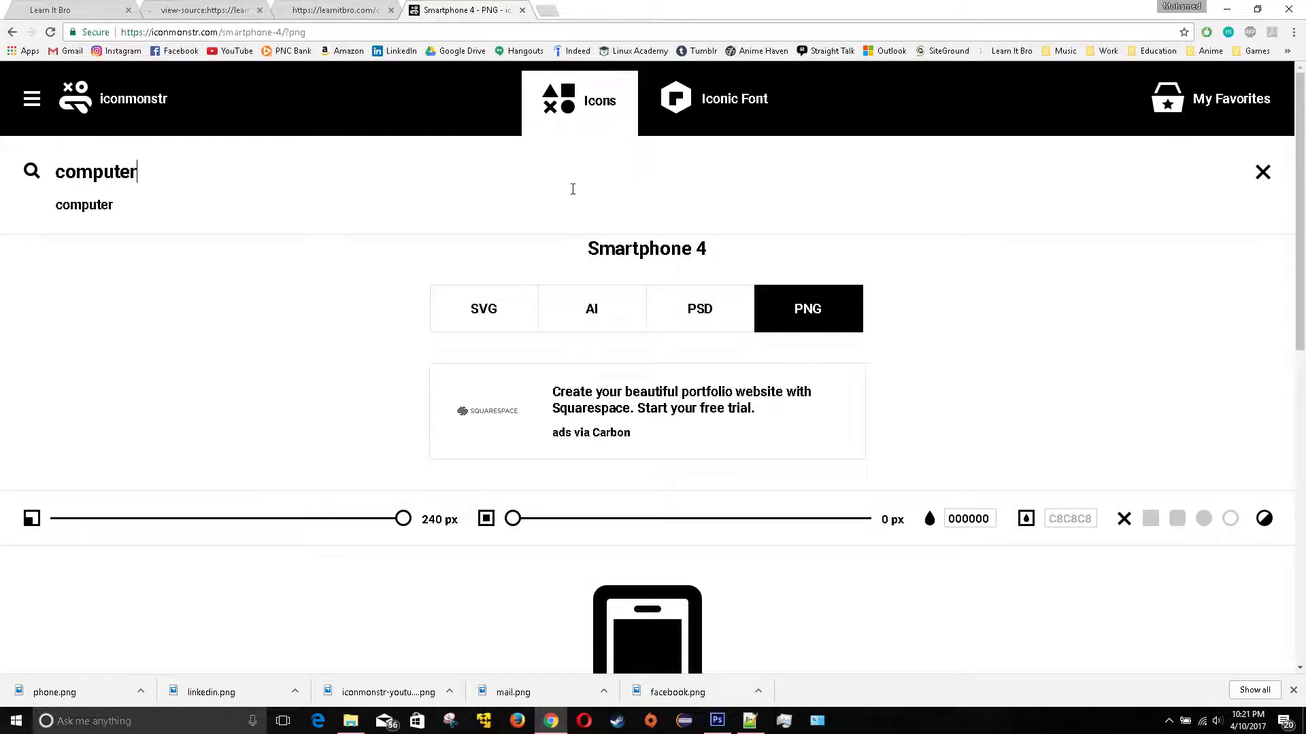
pyautogui.press('Return')
pyautogui.scroll(-2, 322, 430)
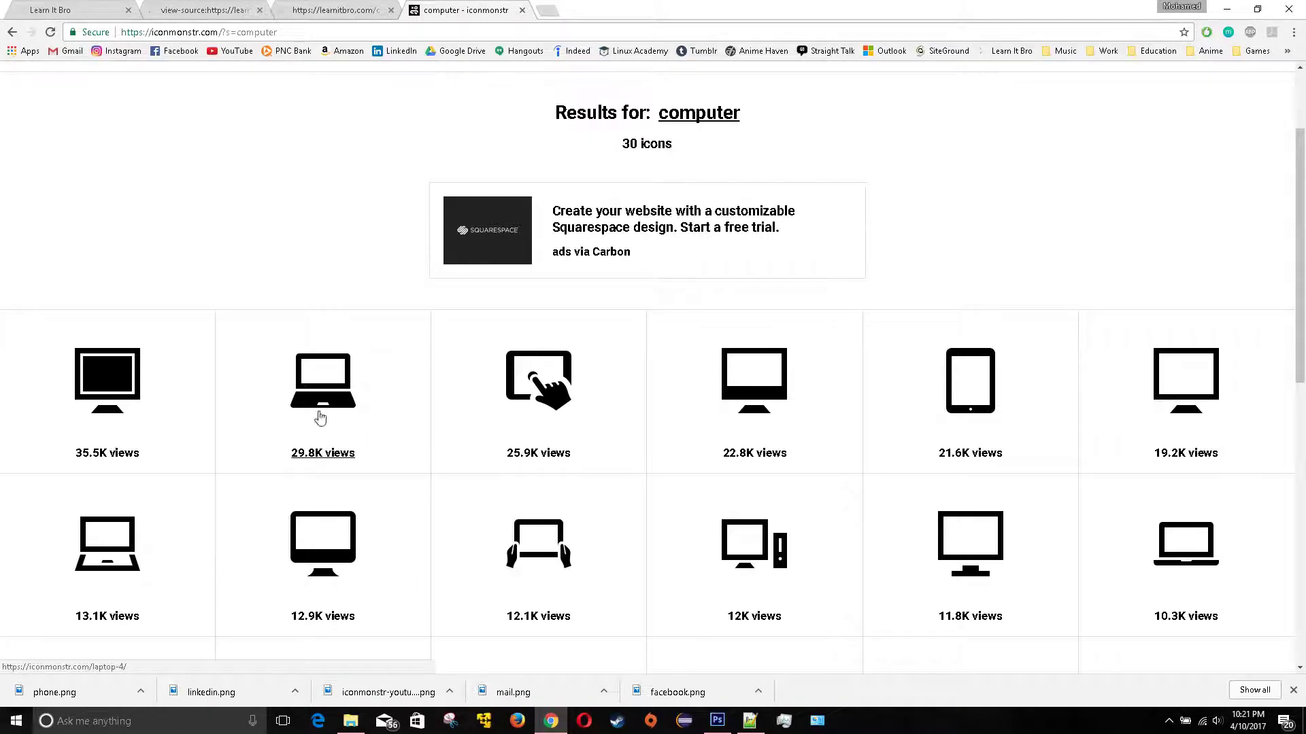
pyautogui.click(322, 389)
pyautogui.scroll(-1, 827, 241)
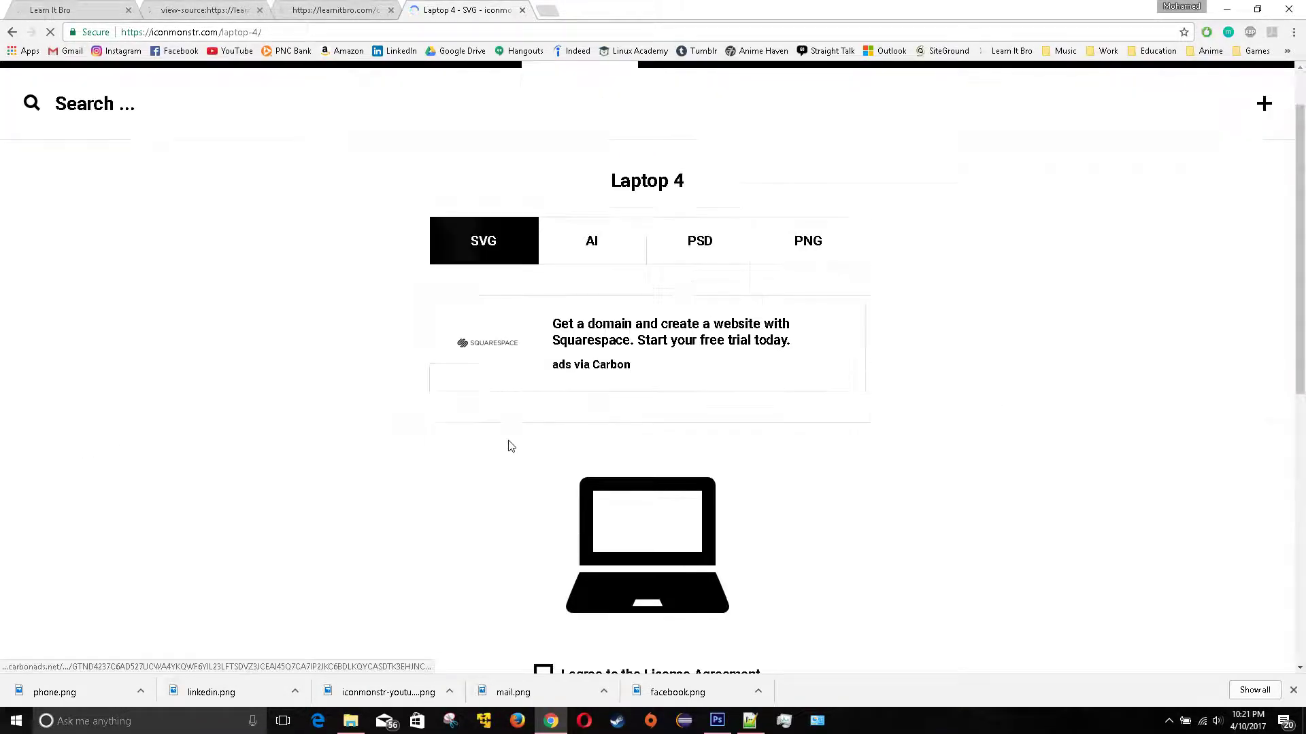
# - Download the laptop icon in PNG format, accepting the license agreement, and save it as pc in Downloads
pyautogui.click(827, 242)
pyautogui.scroll(-7, 653, 367)
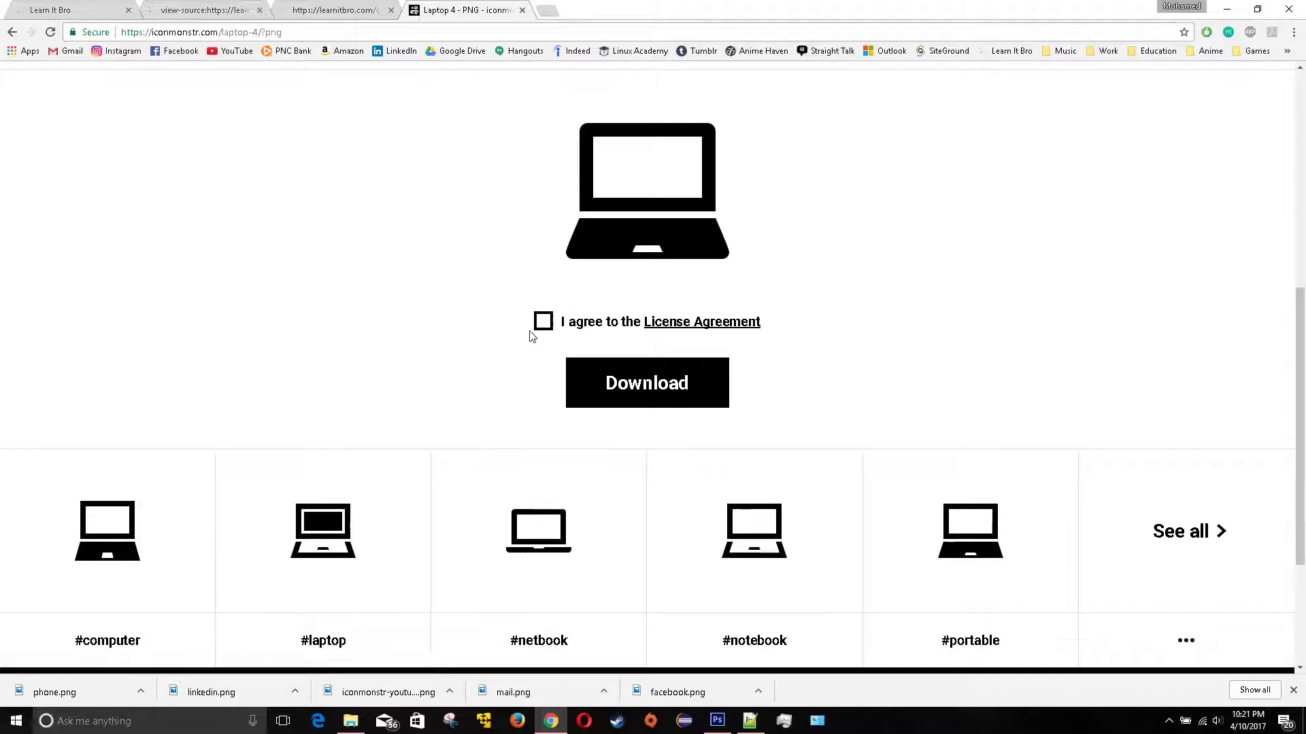
pyautogui.click(598, 374)
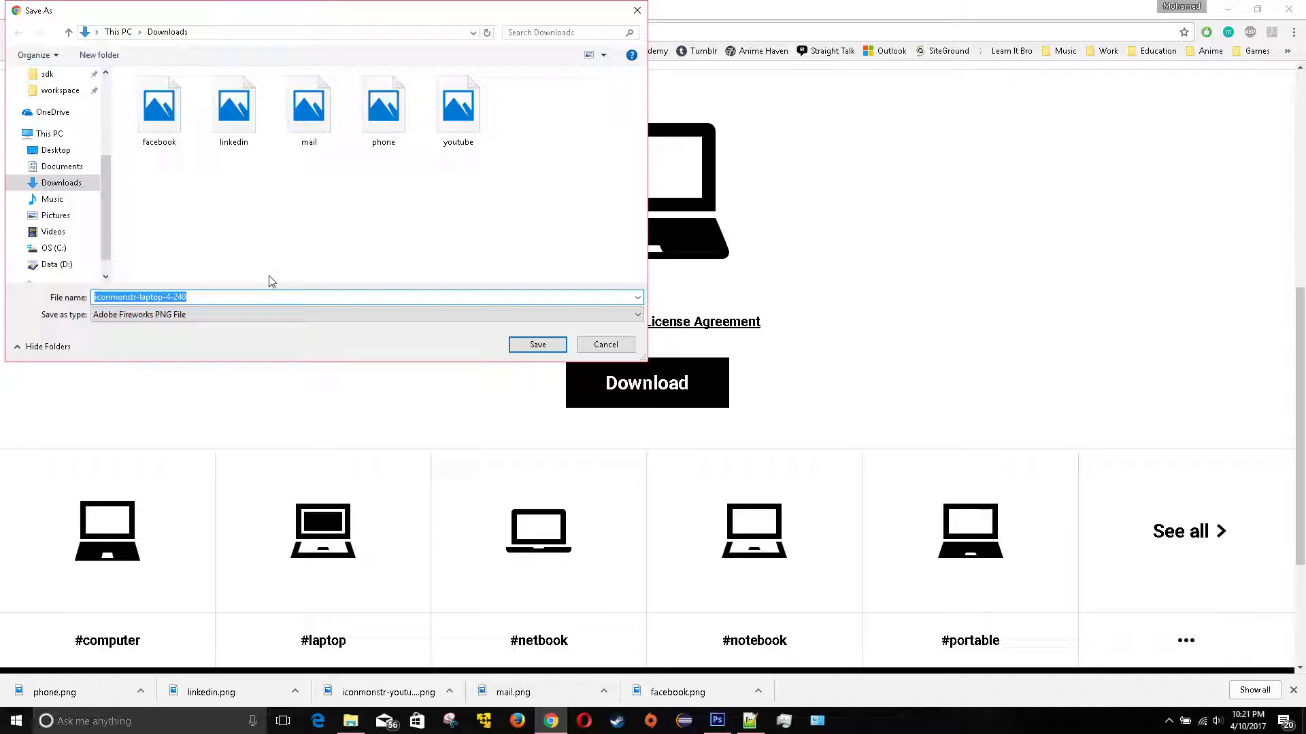
pyautogui.write('pc')
pyautogui.press('Return')
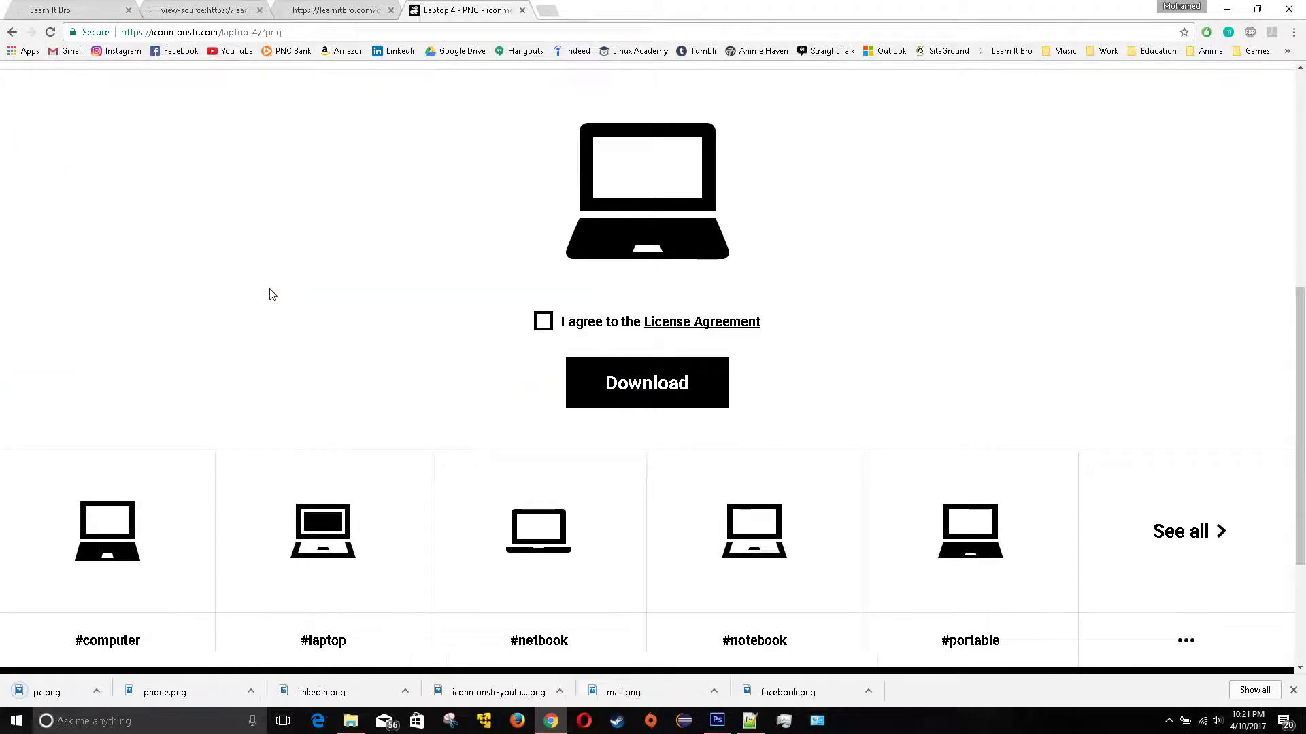
# - Search iconmonstr for "browser" and look through the results for an icon matching Web Design in the Photoshop mockup
pyautogui.scroll(7, 269, 272)
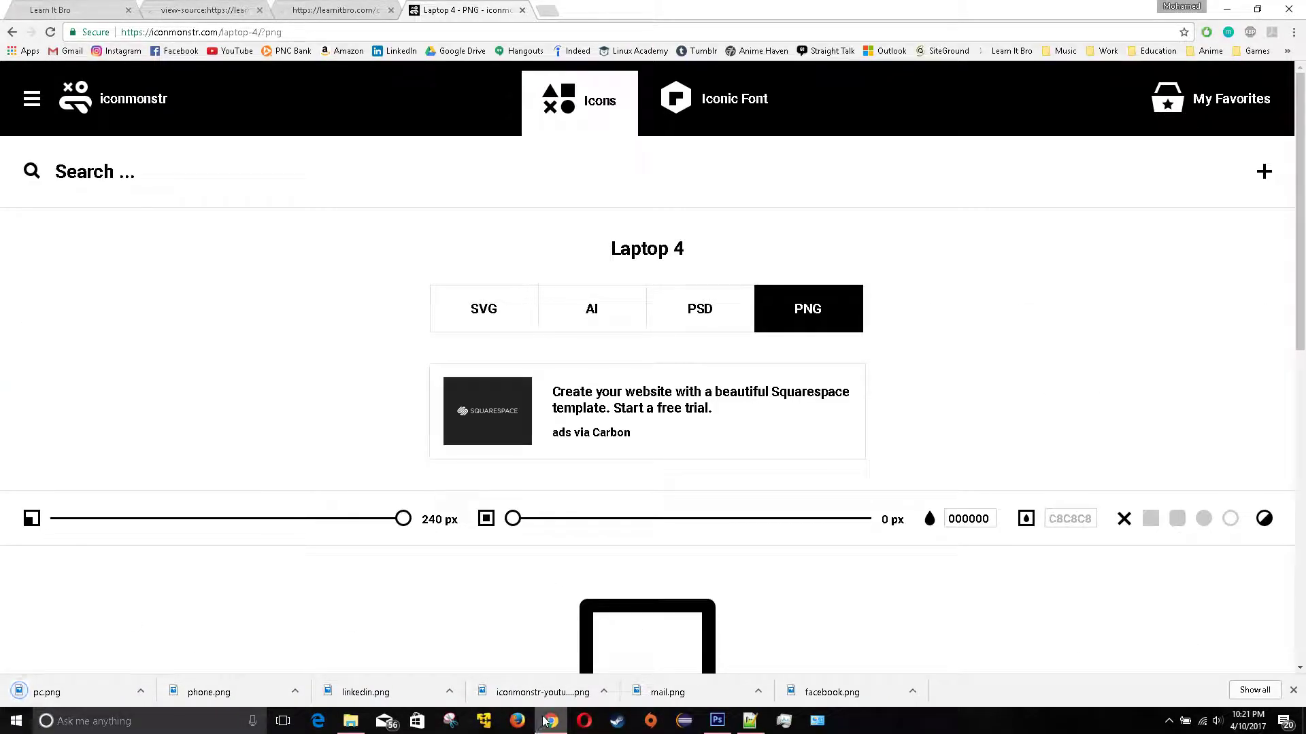
pyautogui.click(546, 721)
pyautogui.click(549, 720)
pyautogui.click(510, 190)
pyautogui.write('browser')
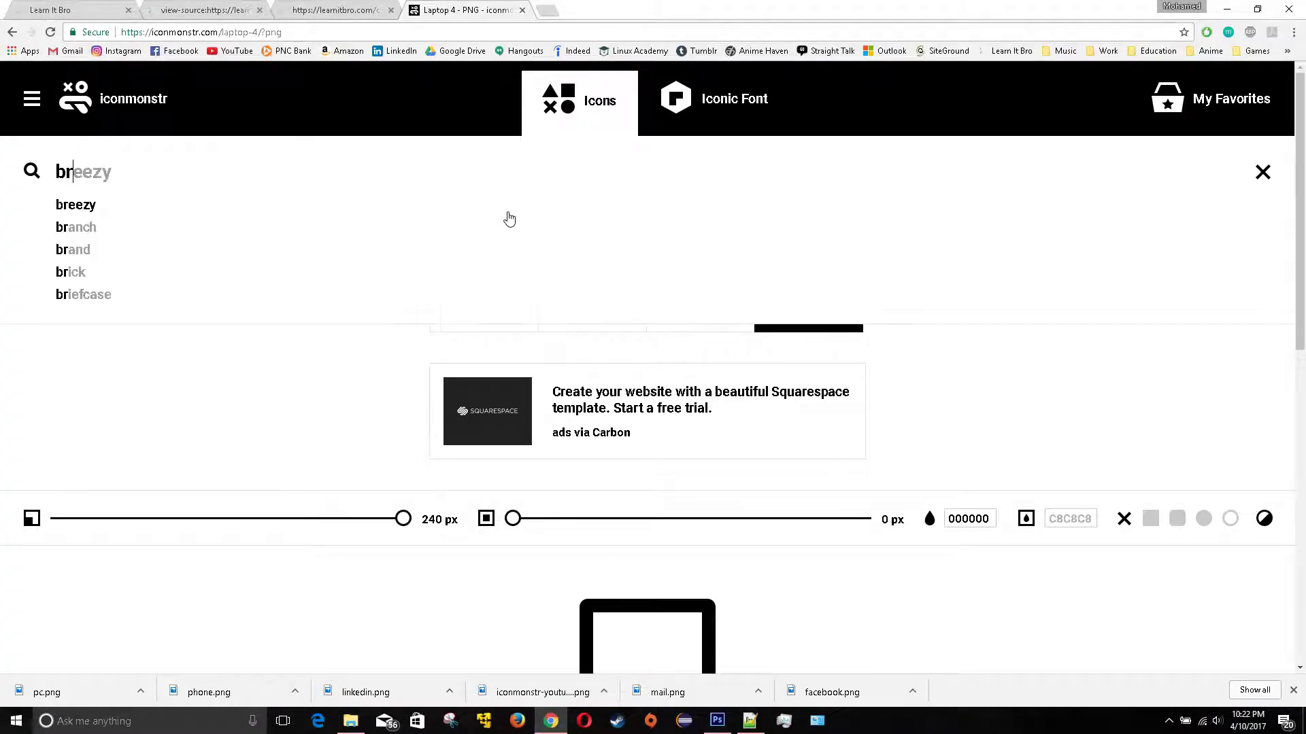
pyautogui.press('Return')
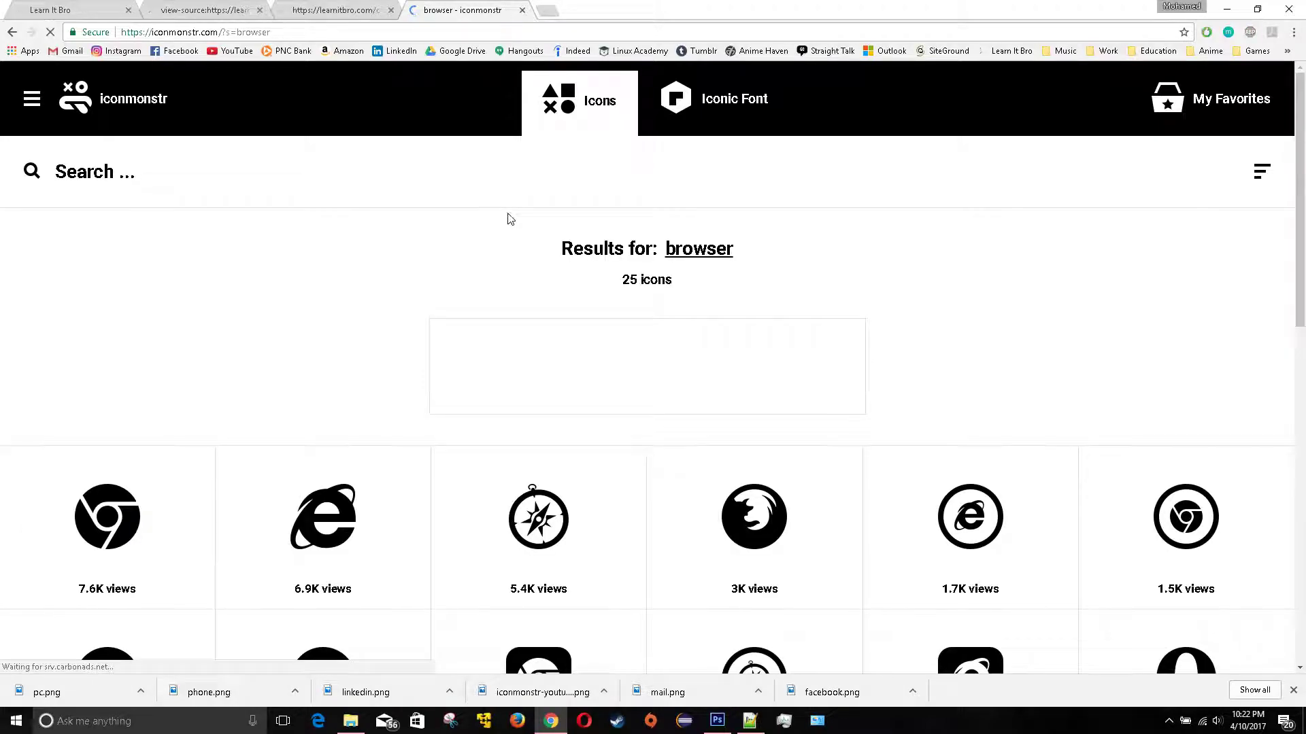
pyautogui.scroll(-3, 364, 330)
pyautogui.scroll(3, 360, 348)
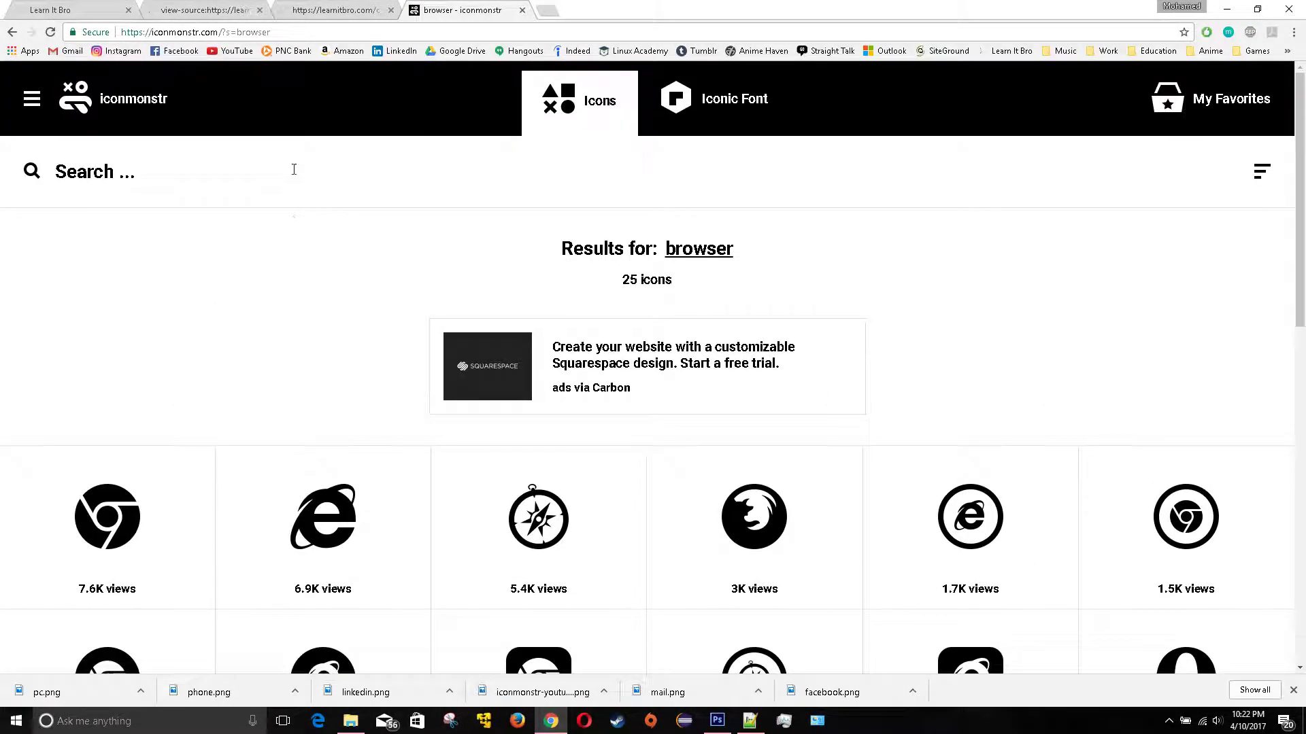
pyautogui.click(551, 720)
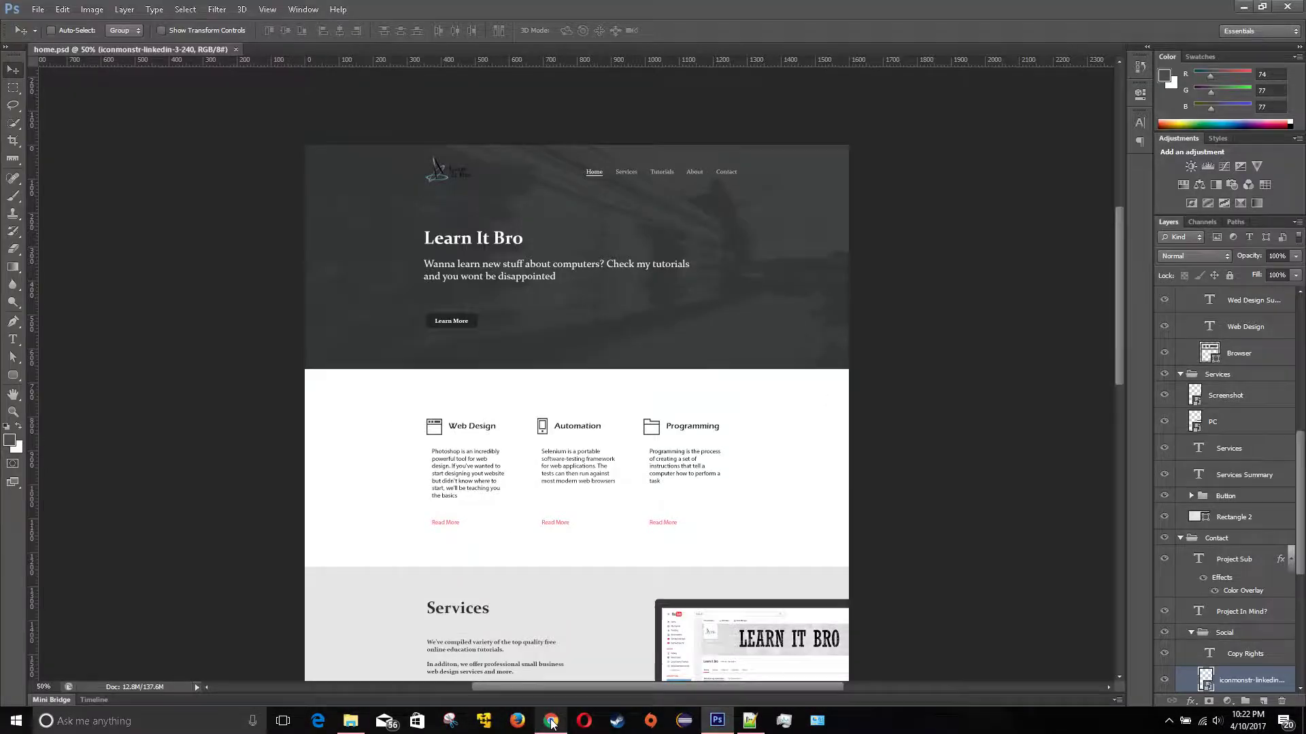
pyautogui.click(551, 721)
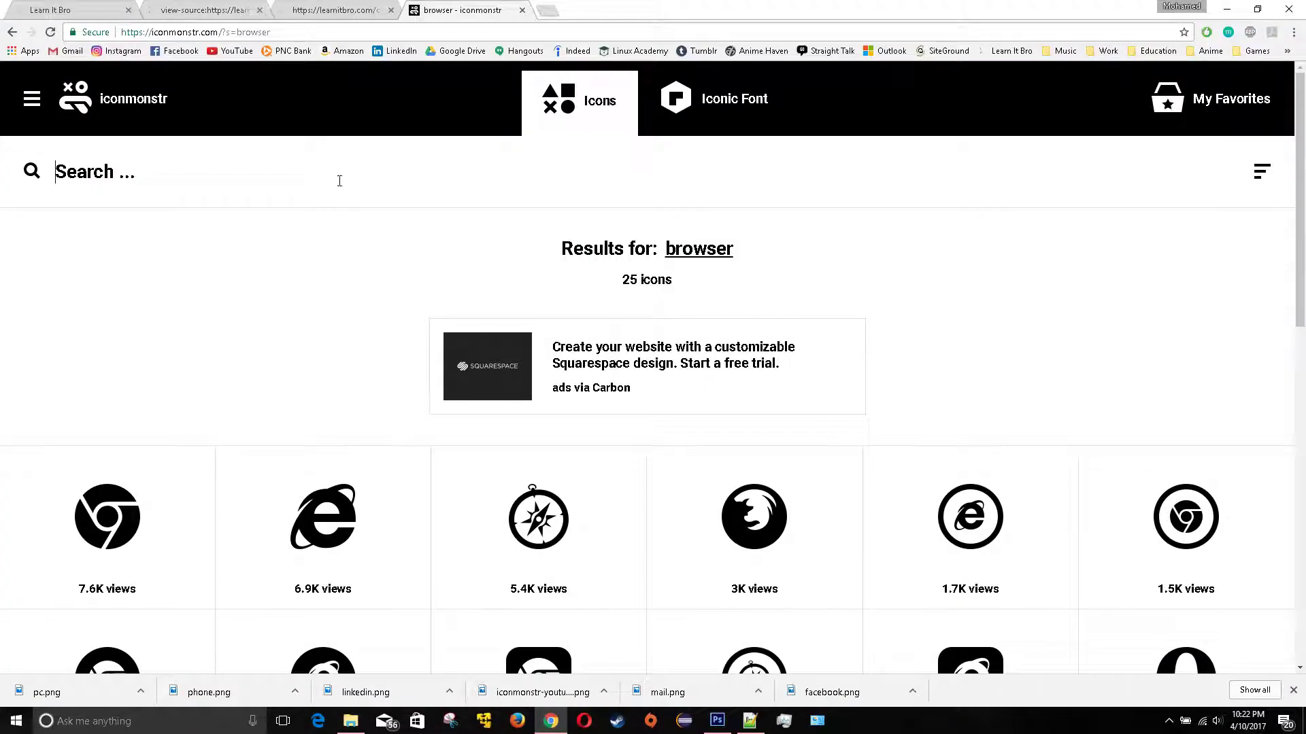
# - Search iconmonstr for "folder" and open the page of the outlined folder icon with a plus sign
pyautogui.click(338, 172)
pyautogui.write('folder')
pyautogui.press('Return')
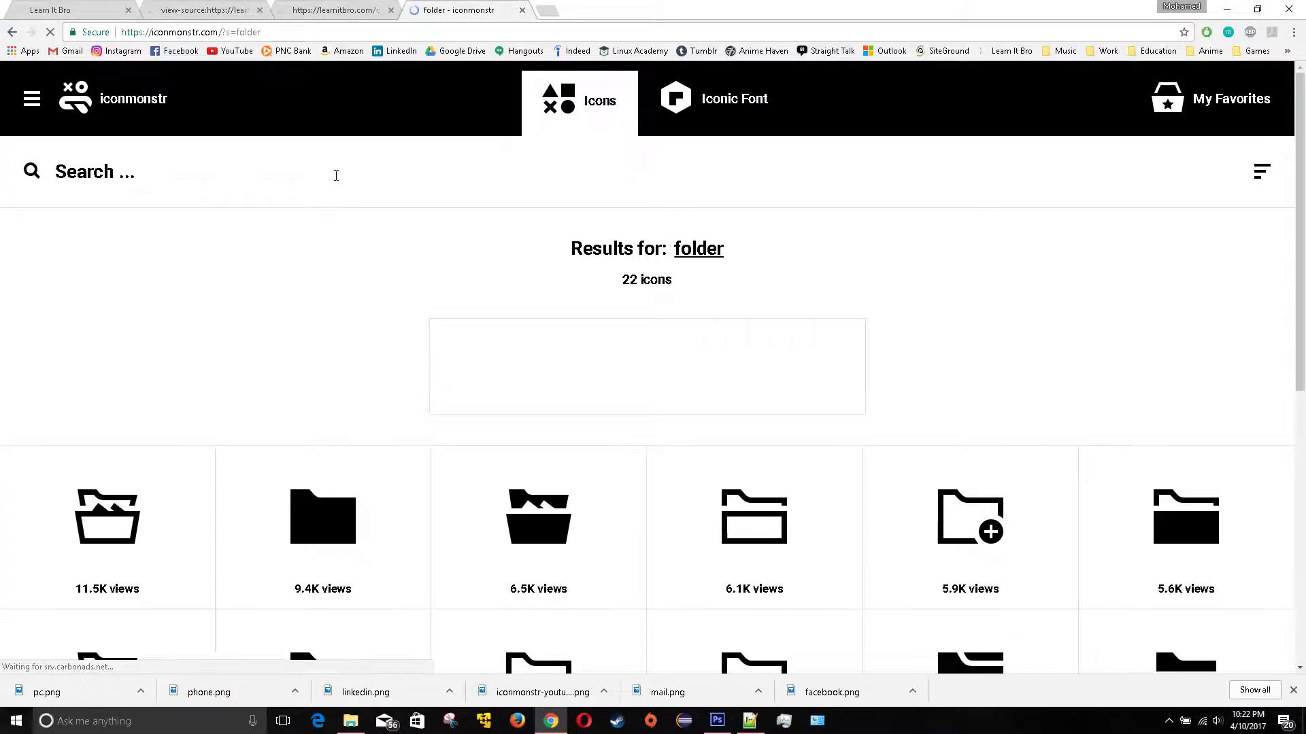
pyautogui.scroll(-1, 271, 227)
pyautogui.scroll(-1, 271, 226)
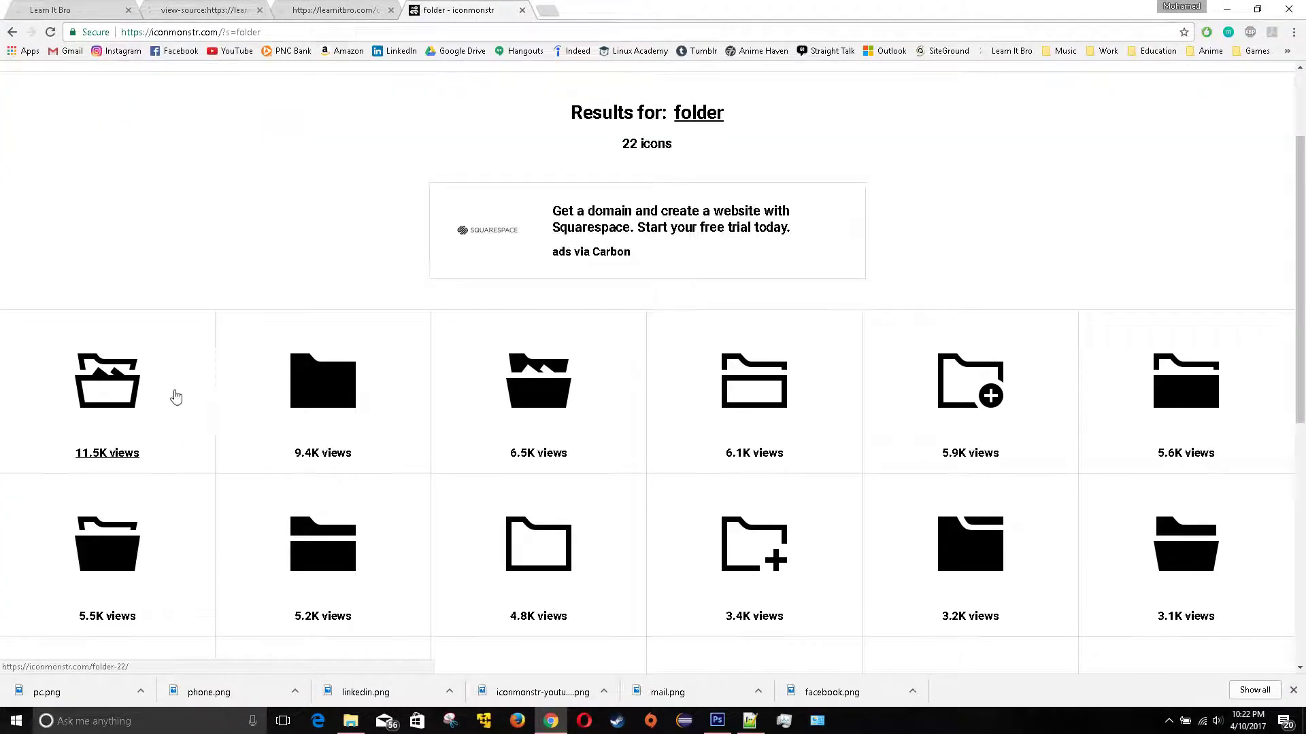
pyautogui.click(973, 388)
pyautogui.scroll(-4, 825, 434)
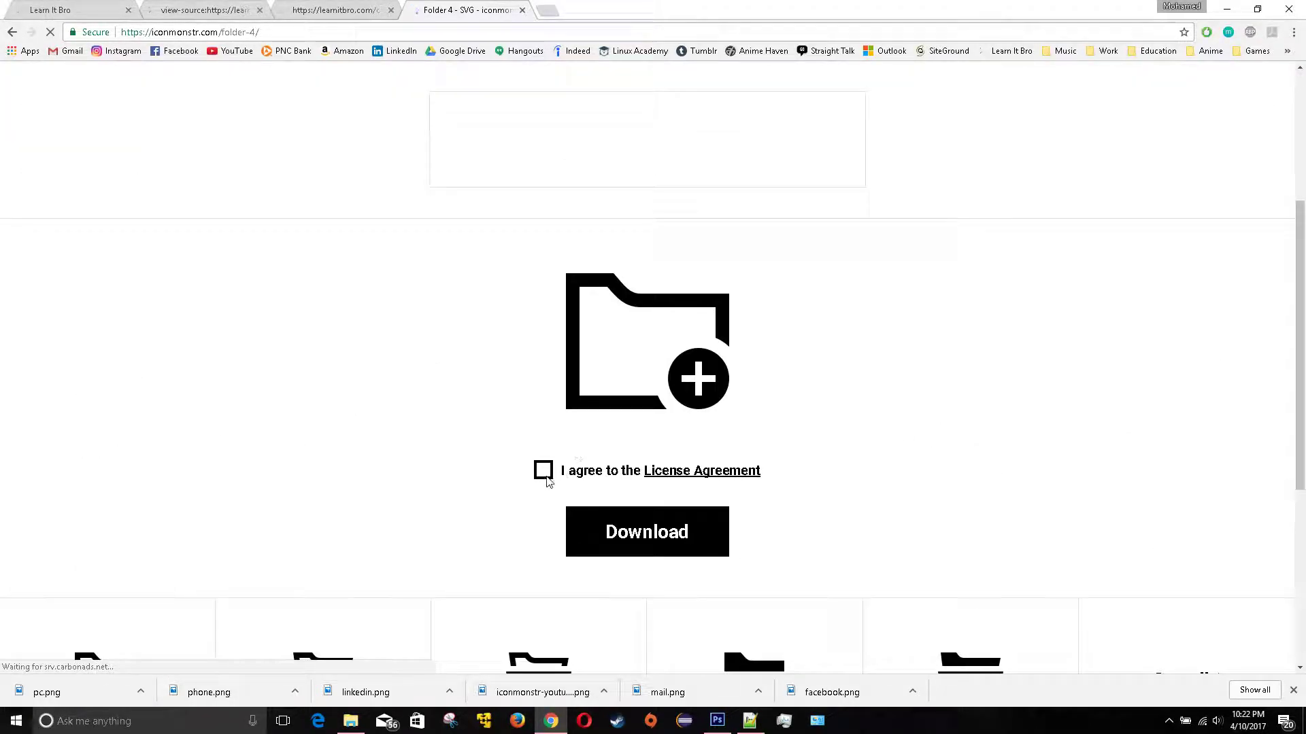
# - Download the folder icon in PNG format, accepting the license agreement, and save it as folder in Downloads
pyautogui.click(807, 308)
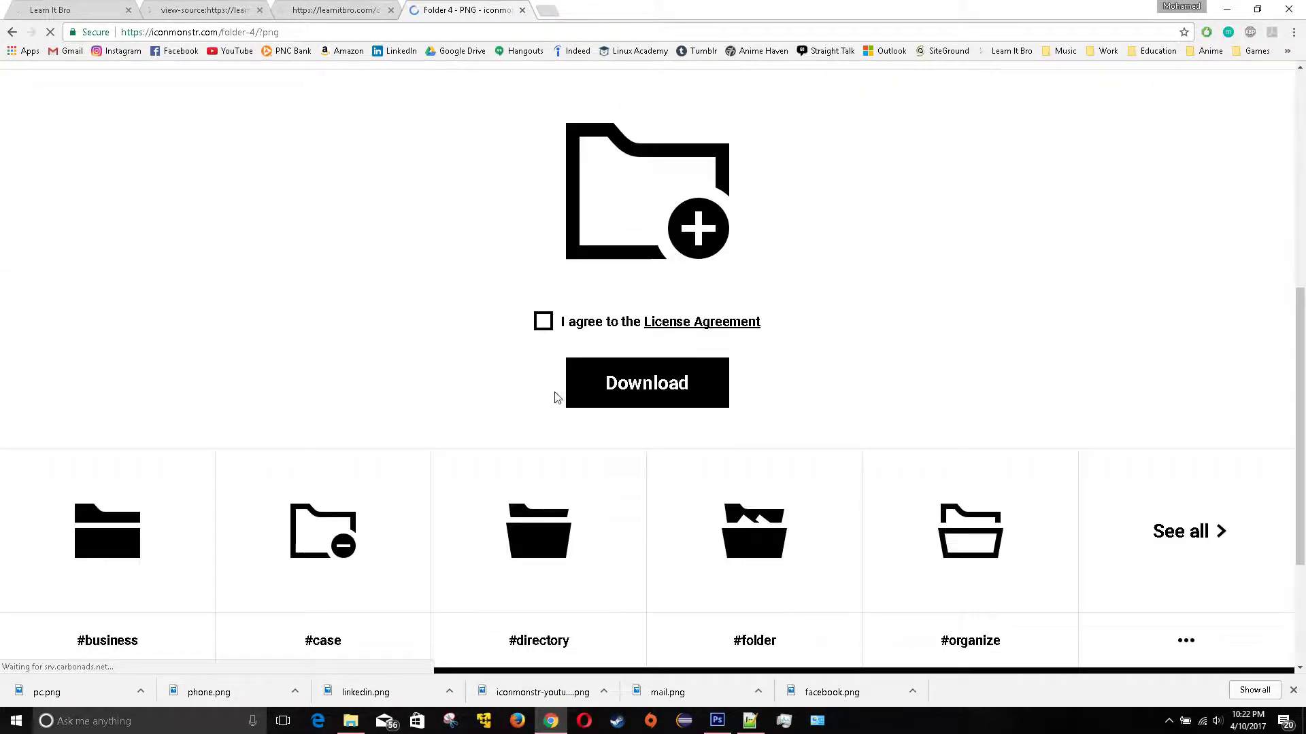
pyautogui.click(542, 318)
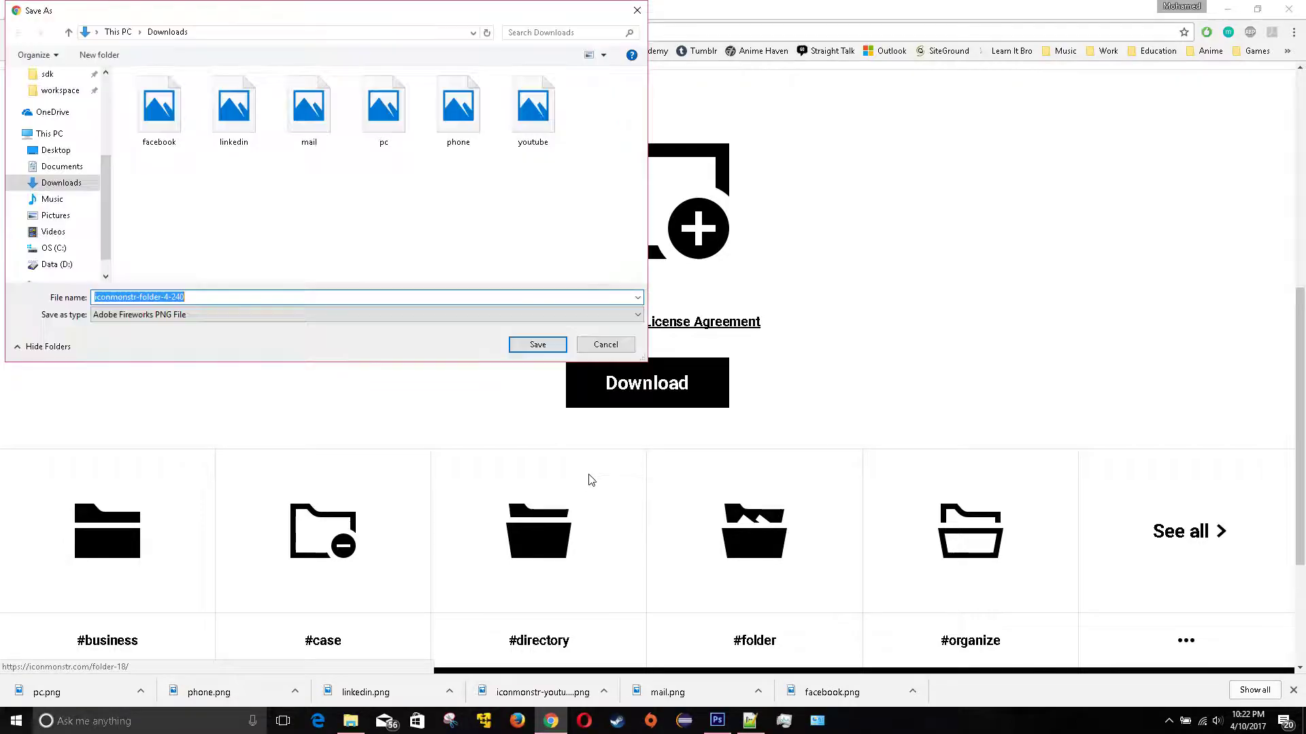
pyautogui.write('folder')
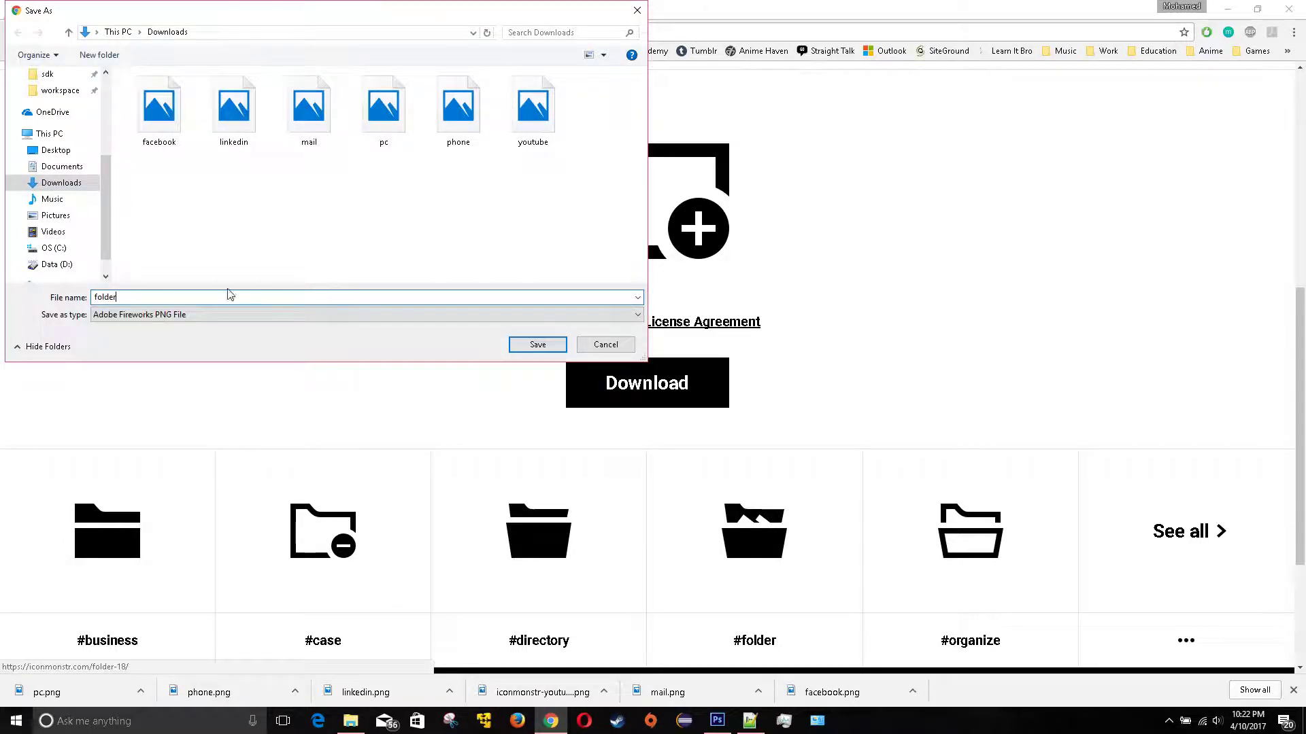
pyautogui.press('Return')
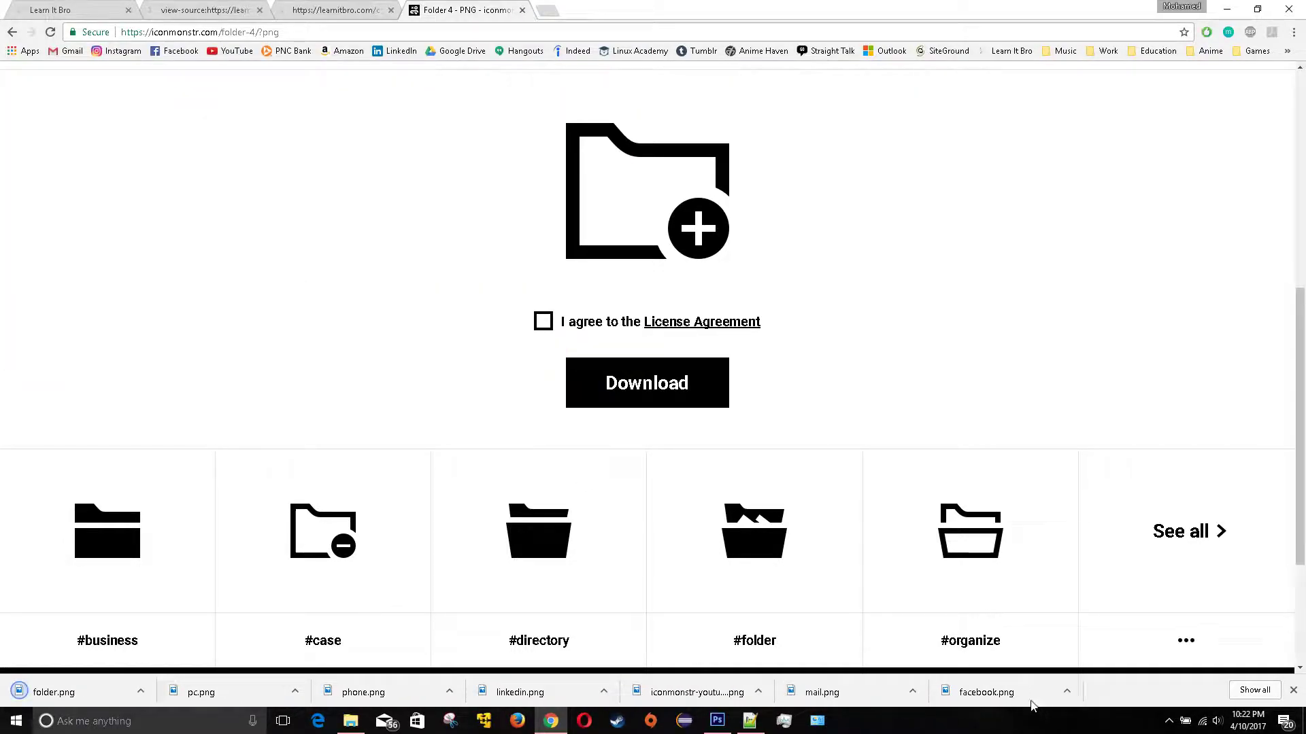
# - Review the home page mockup in Photoshop from the header to the Project In Mind section, and open a new tab in Chrome
pyautogui.click(717, 721)
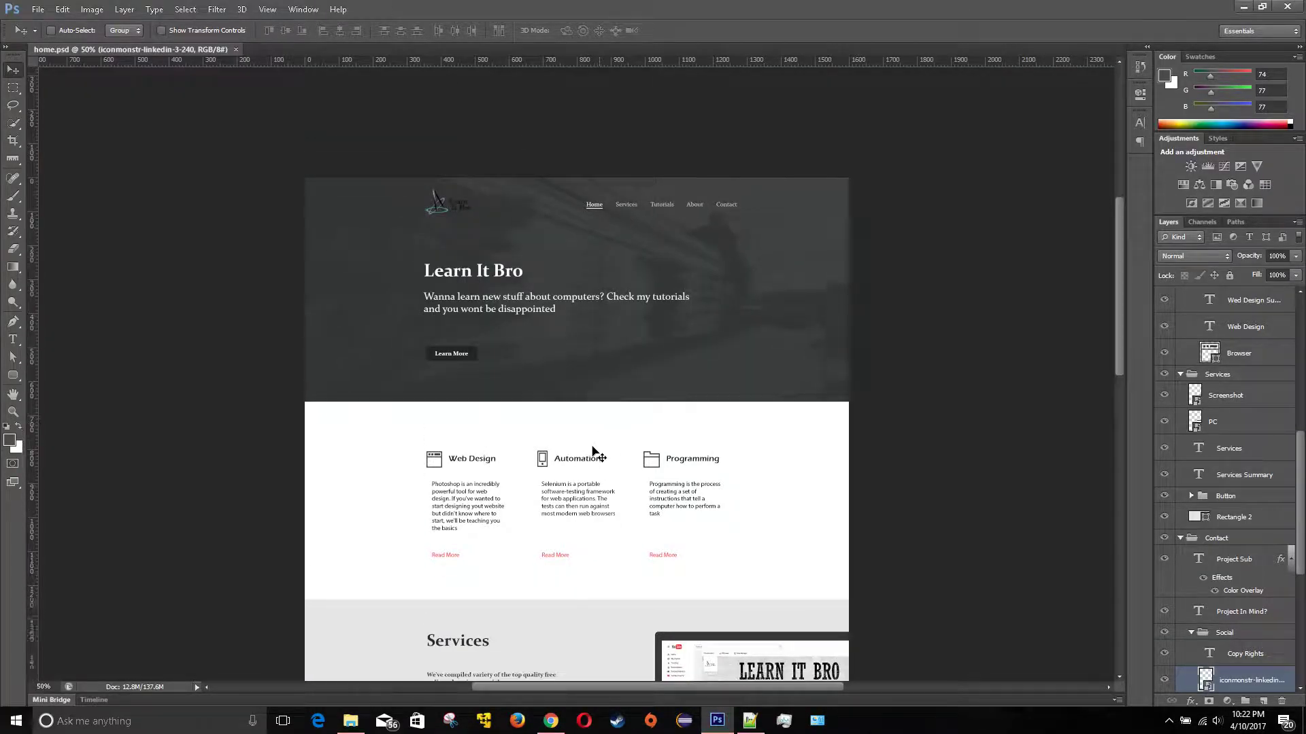
pyautogui.scroll(-1, 592, 452)
pyautogui.scroll(-5, 591, 452)
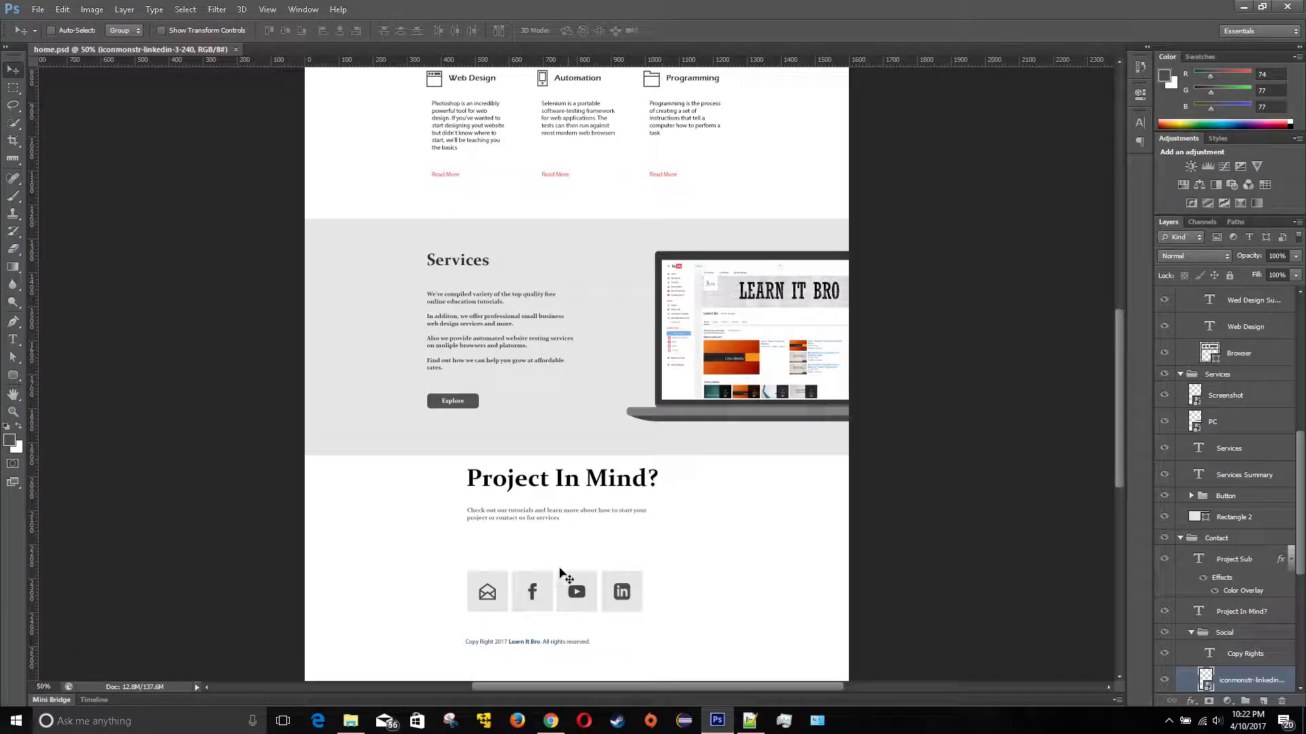
pyautogui.scroll(3, 539, 422)
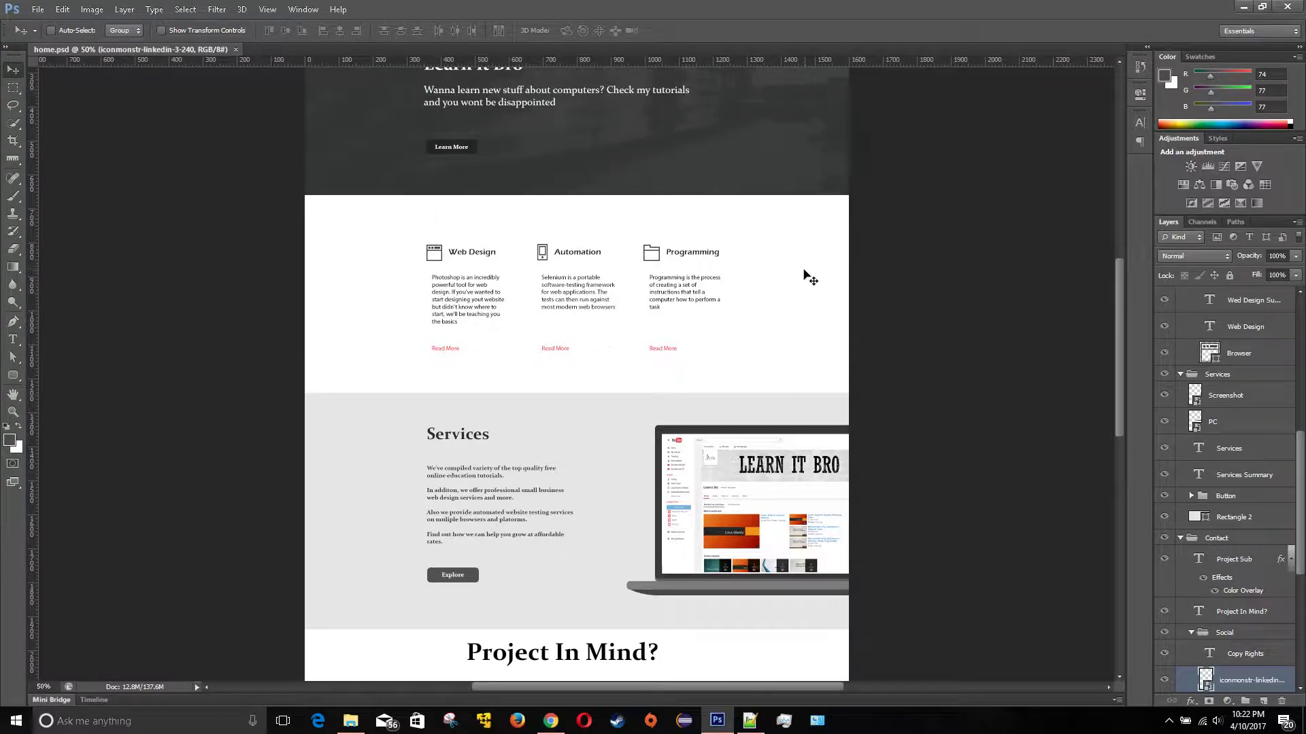
pyautogui.scroll(1, 272, 576)
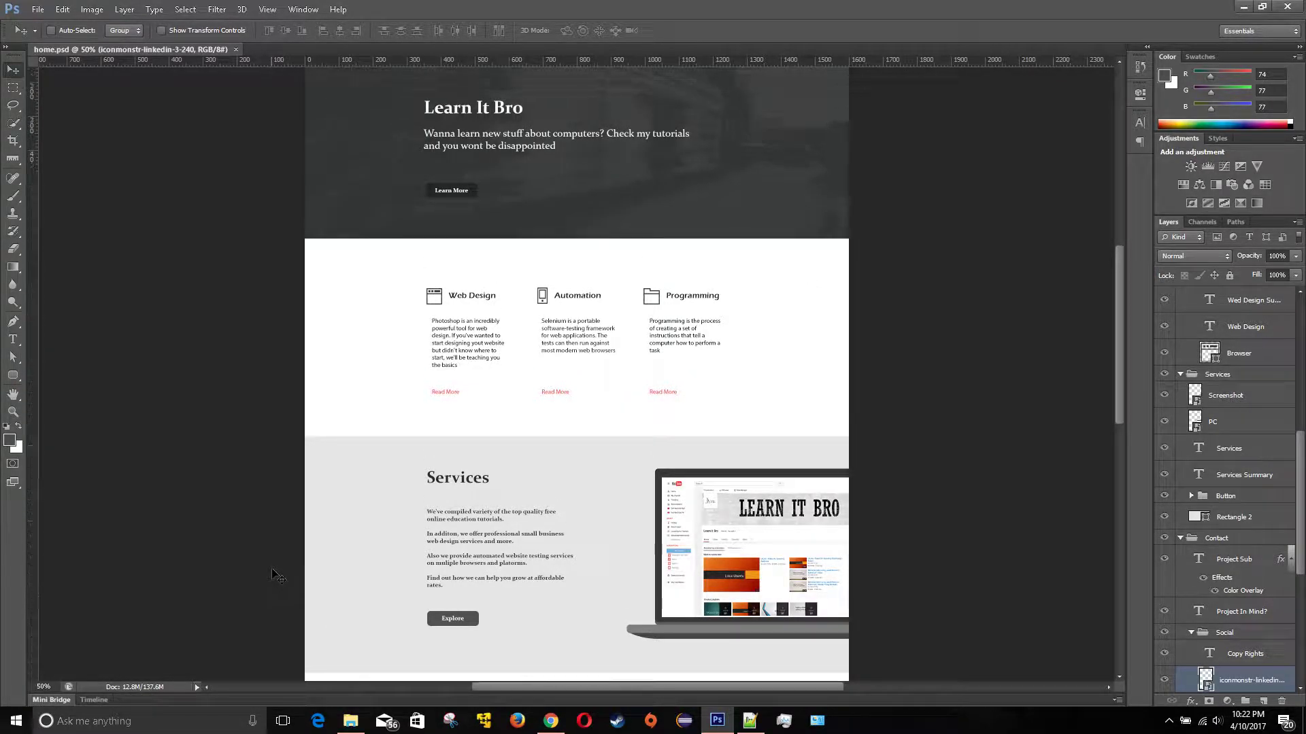
pyautogui.scroll(1, 272, 577)
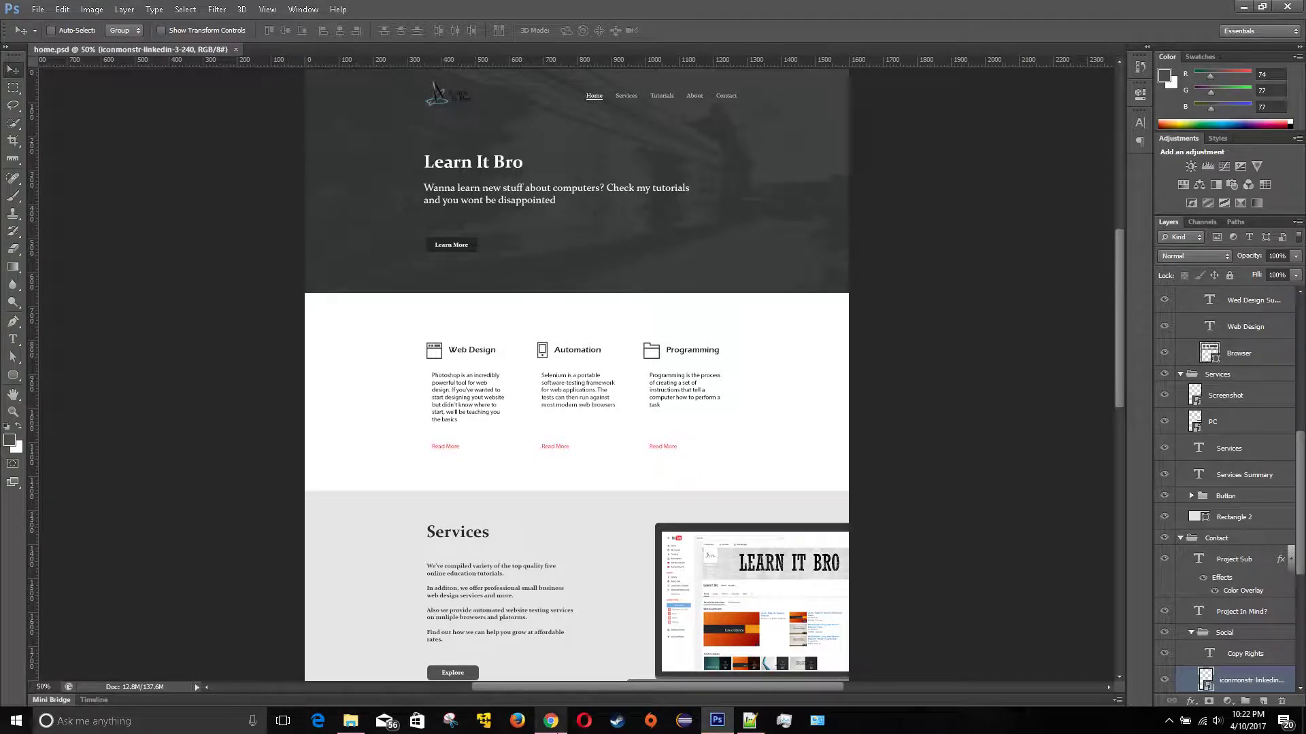
pyautogui.click(551, 721)
pyautogui.click(549, 6)
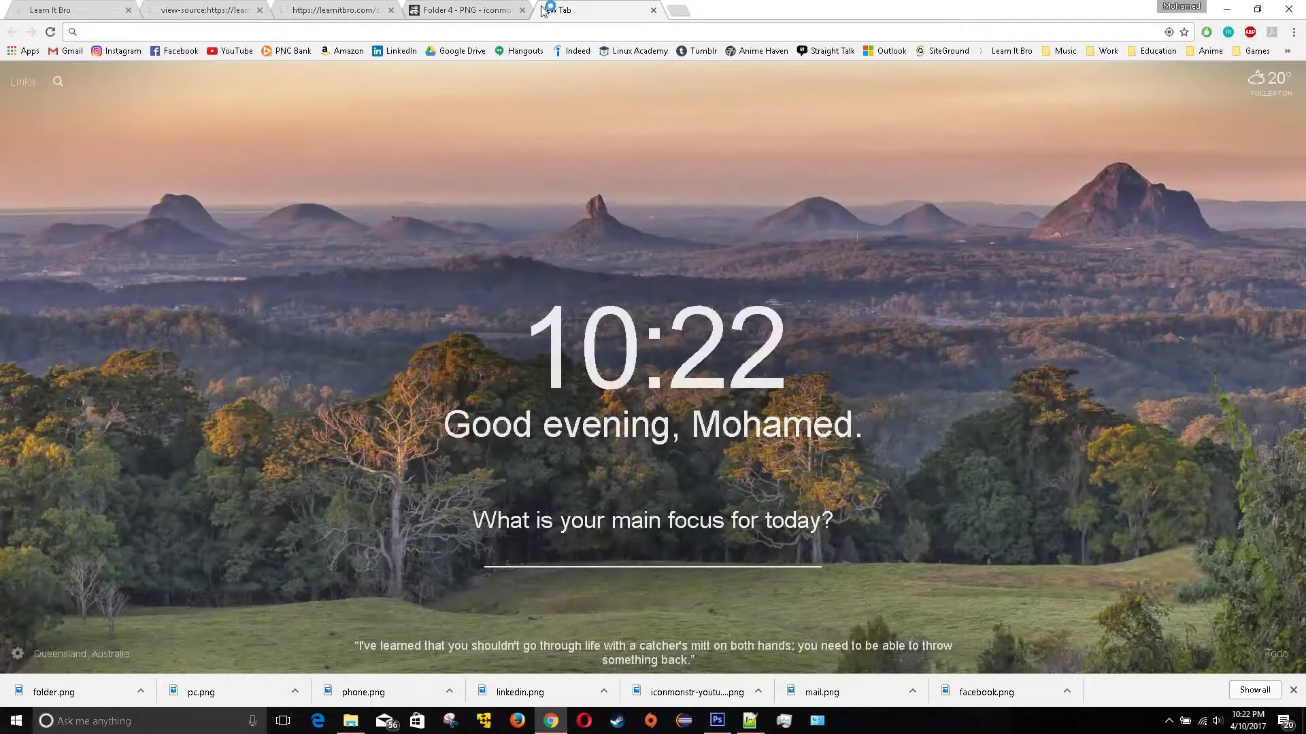
pyautogui.write('grid')
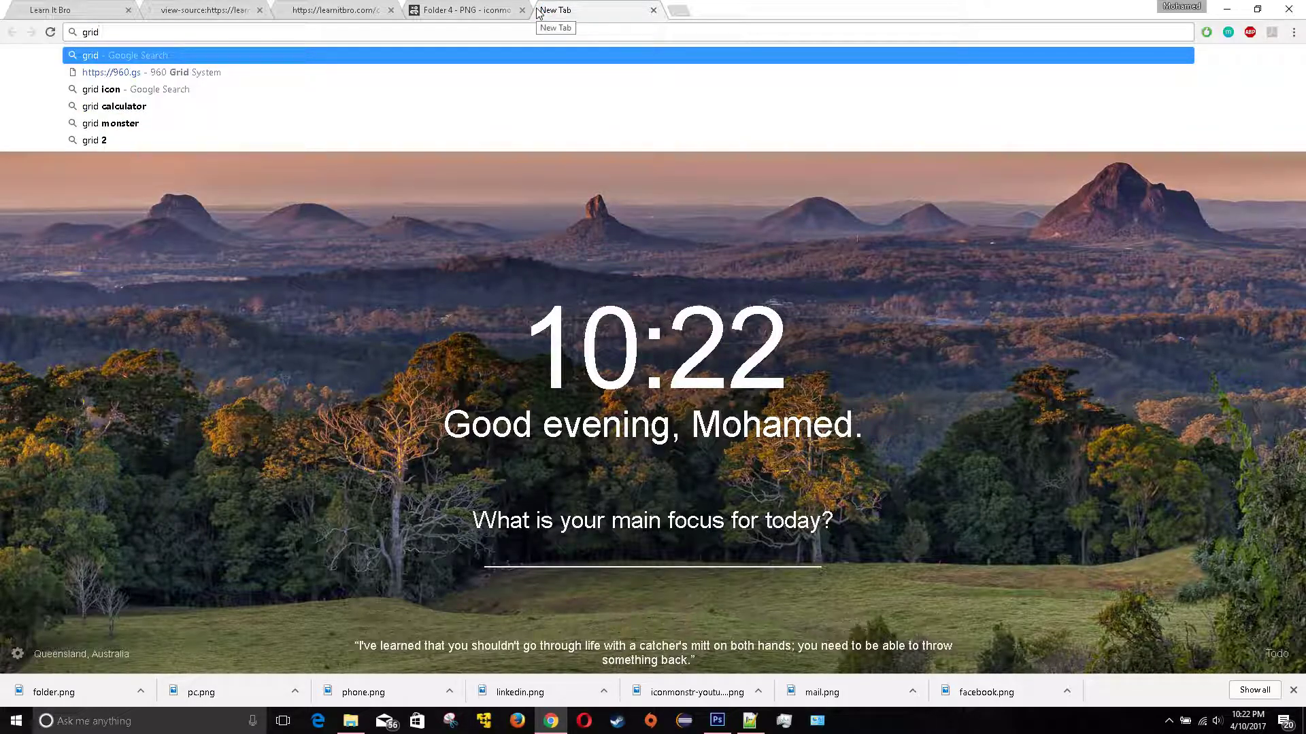
pyautogui.press('BackSpace')
pyautogui.press('BackSpace')
pyautogui.press('BackSpace')
pyautogui.press('BackSpace')
# - Search Google for "960 grid template" and open the 960 Grid System website
pyautogui.write('960')
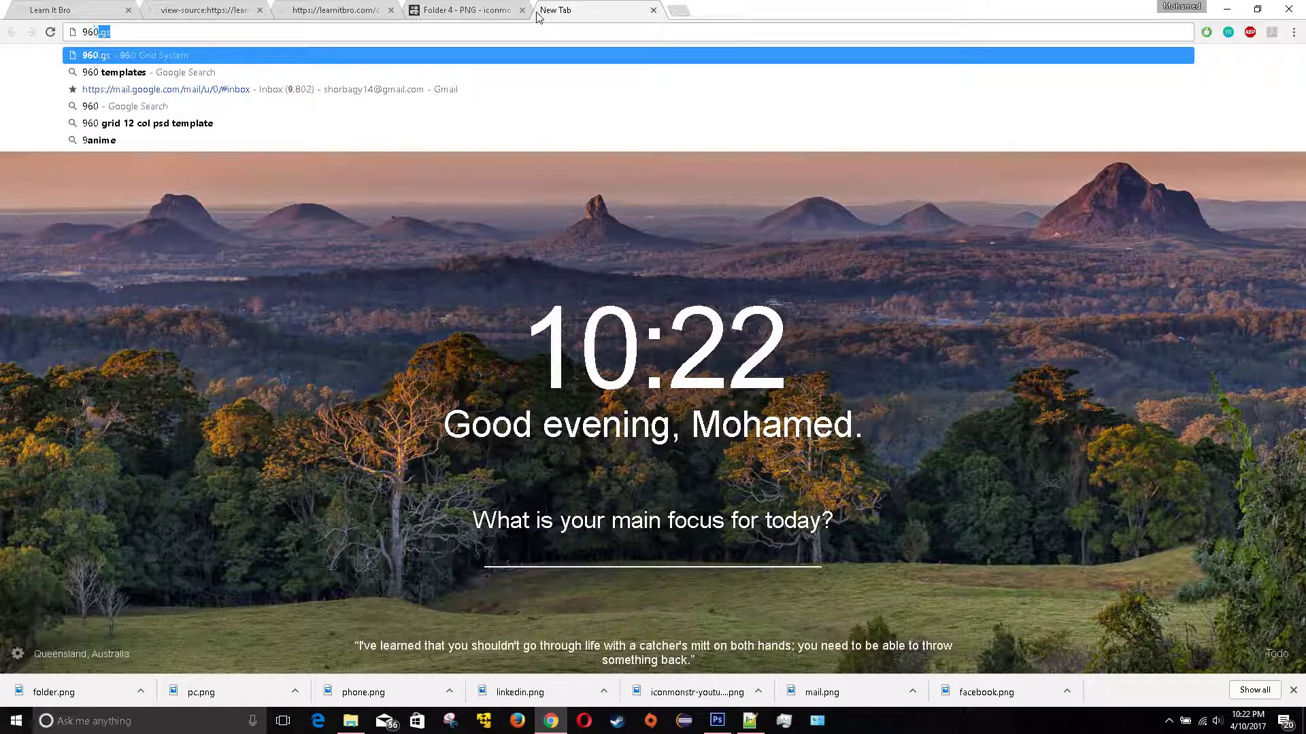
pyautogui.write(' grid template')
pyautogui.press('Return')
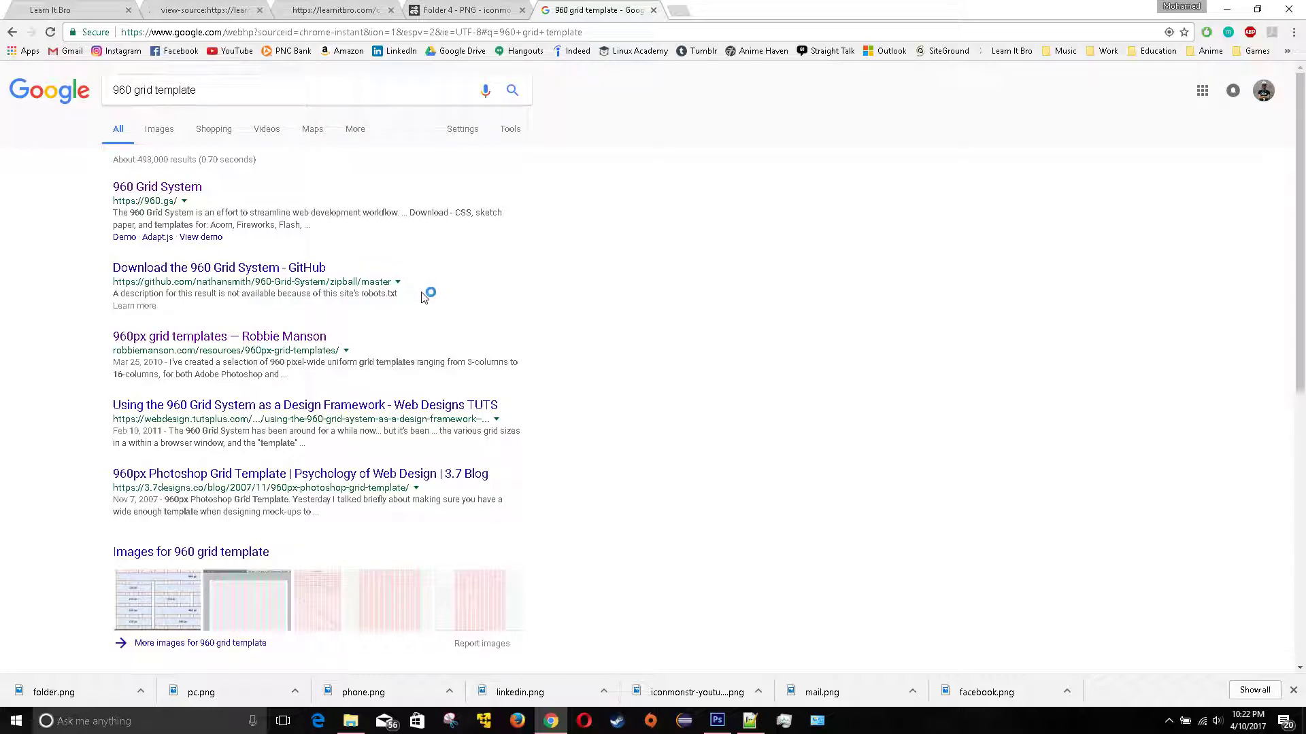
pyautogui.click(192, 188)
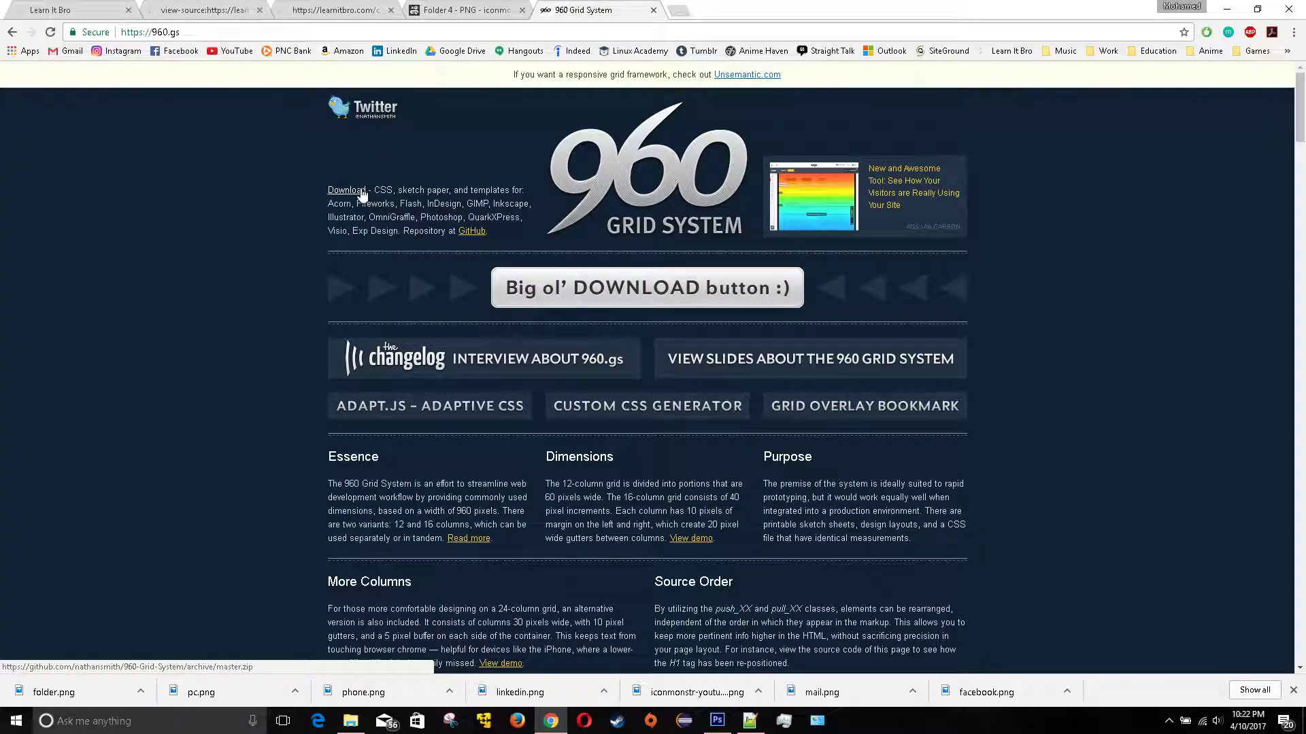
# - Download the 960-Grid-System-master ZIP archive to Downloads and extract it there in File Explorer
pyautogui.click(361, 194)
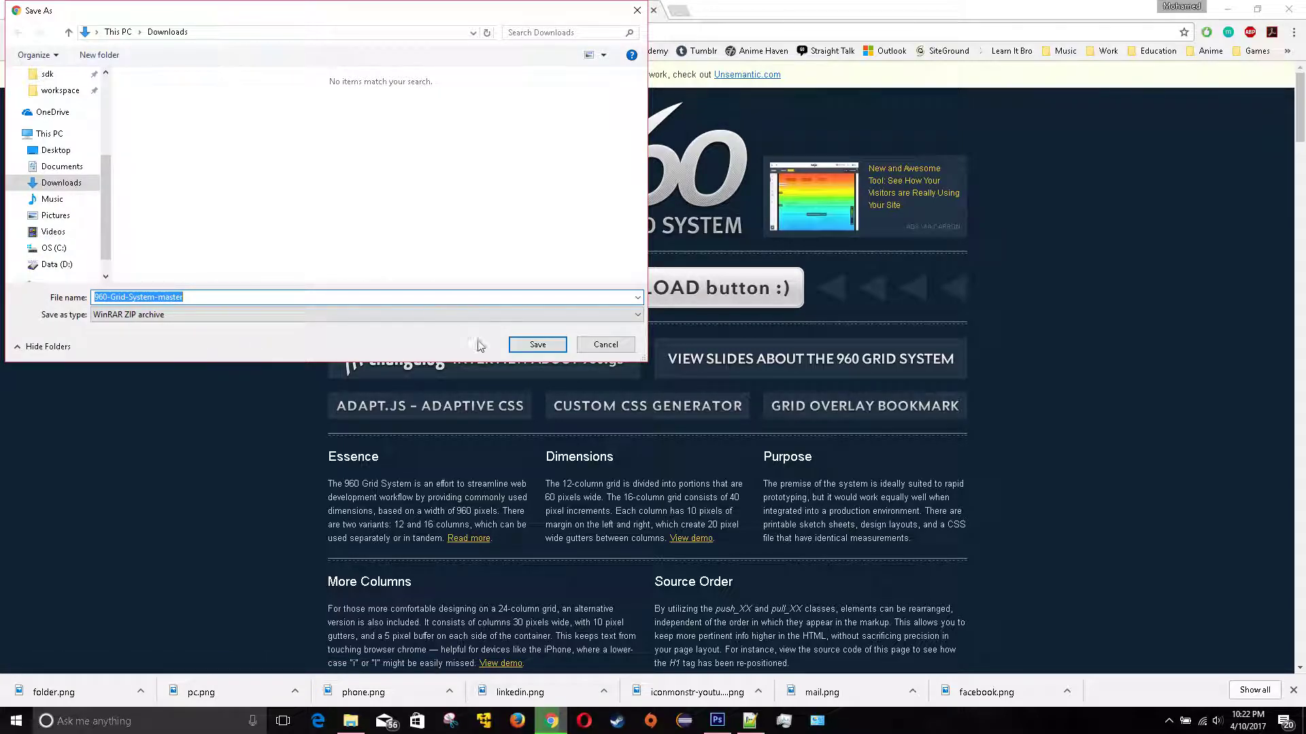
pyautogui.click(537, 344)
pyautogui.click(360, 729)
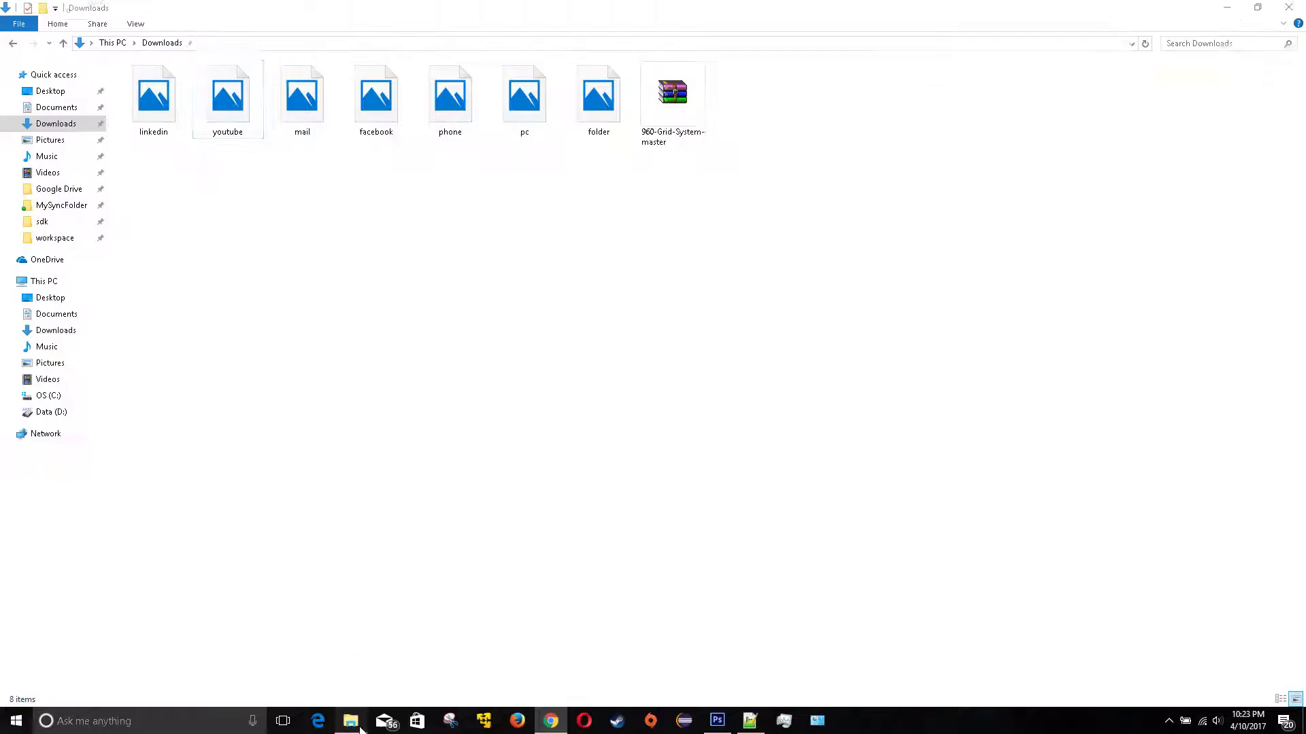
pyautogui.click(660, 68)
pyautogui.rightClick(660, 68)
pyautogui.click(707, 127)
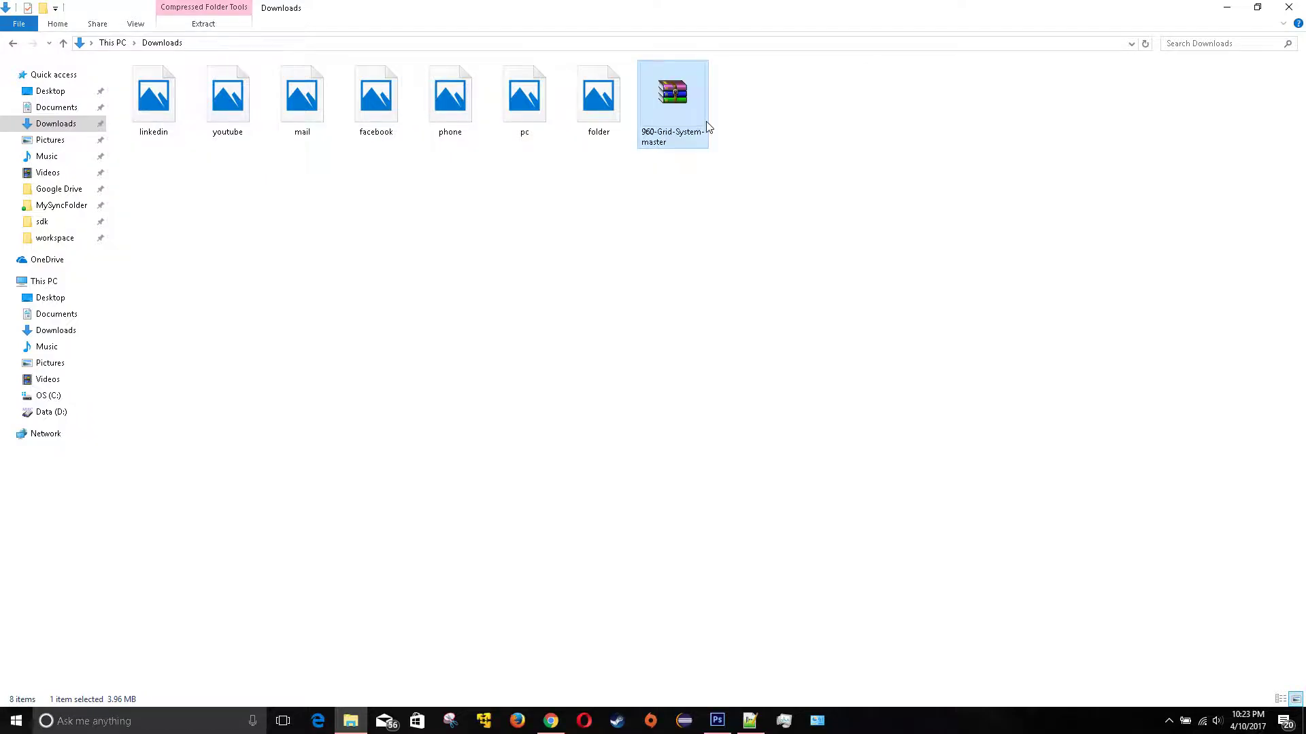
# - Open the extracted 960-Grid-System-master folder and look through the contents of its code folder
pyautogui.doubleClick(762, 95)
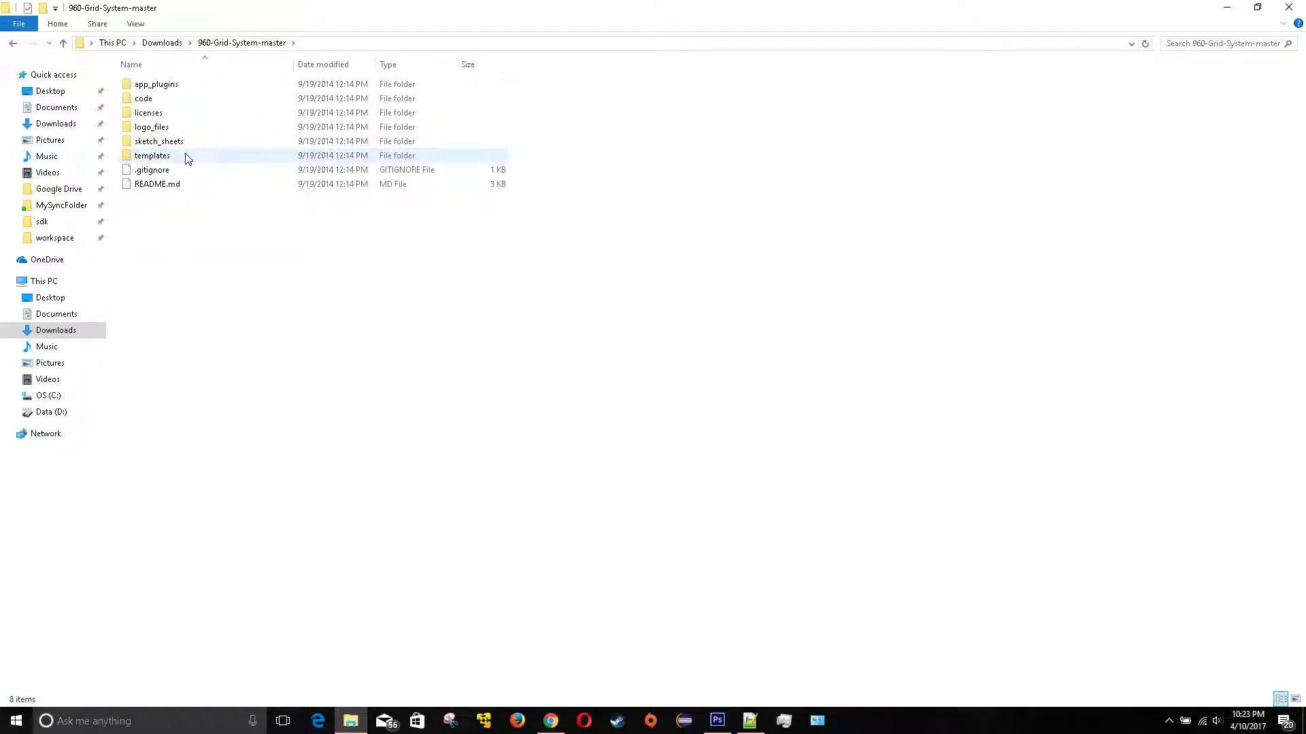
pyautogui.doubleClick(144, 99)
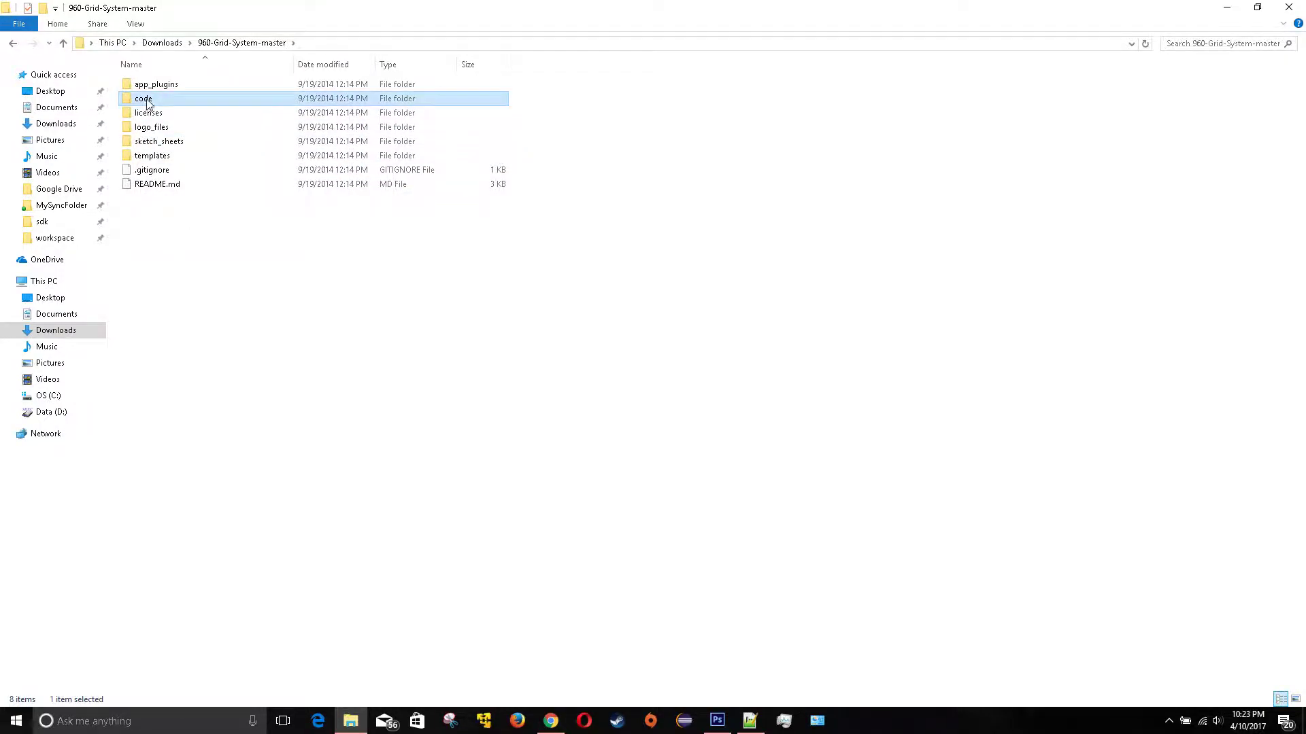
pyautogui.click(13, 43)
pyautogui.doubleClick(142, 101)
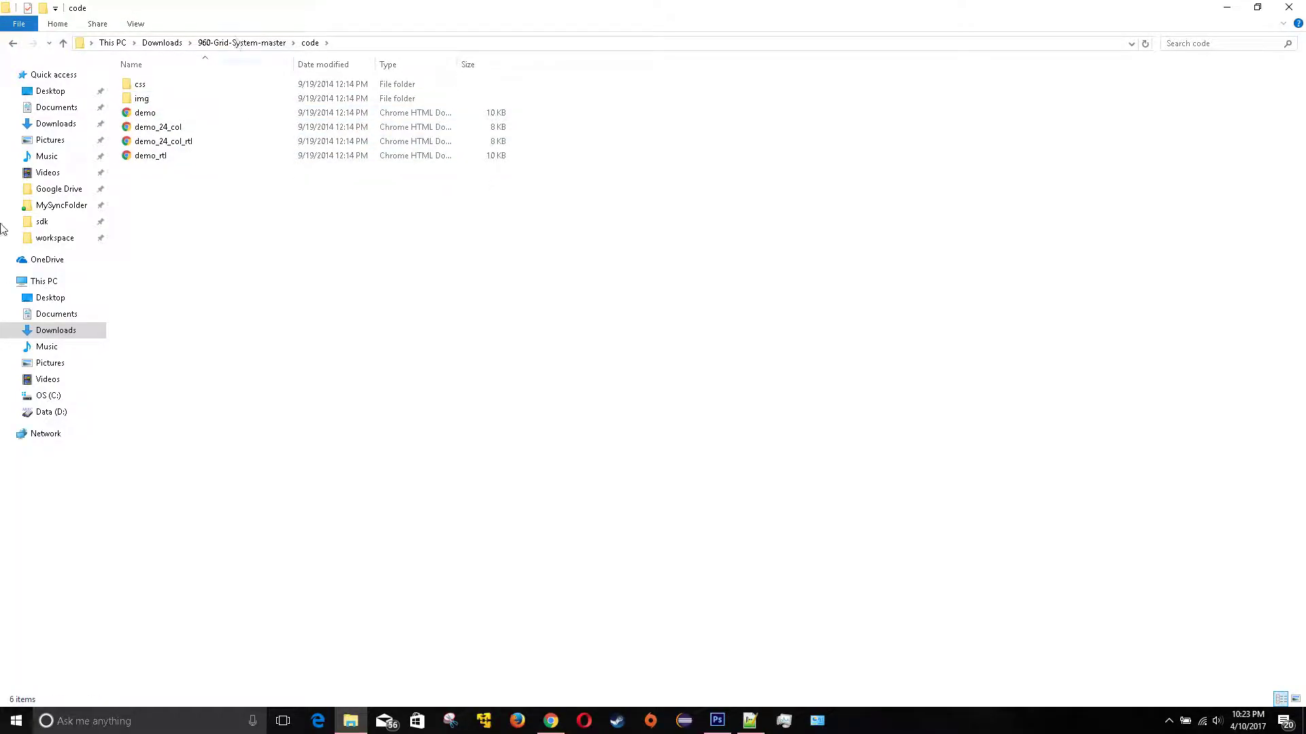
pyautogui.click(13, 43)
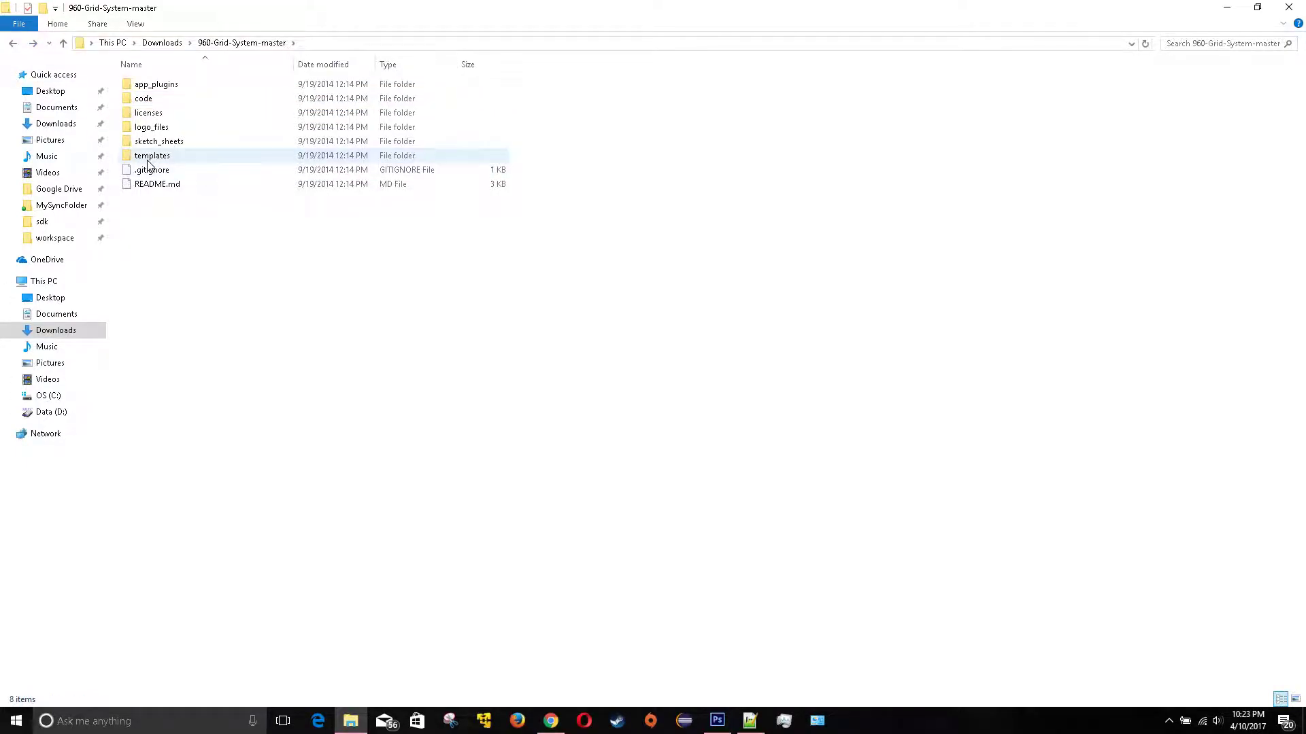
# - Open the photoshop folder inside the templates folder of 960-Grid-System-master
pyautogui.click(163, 142)
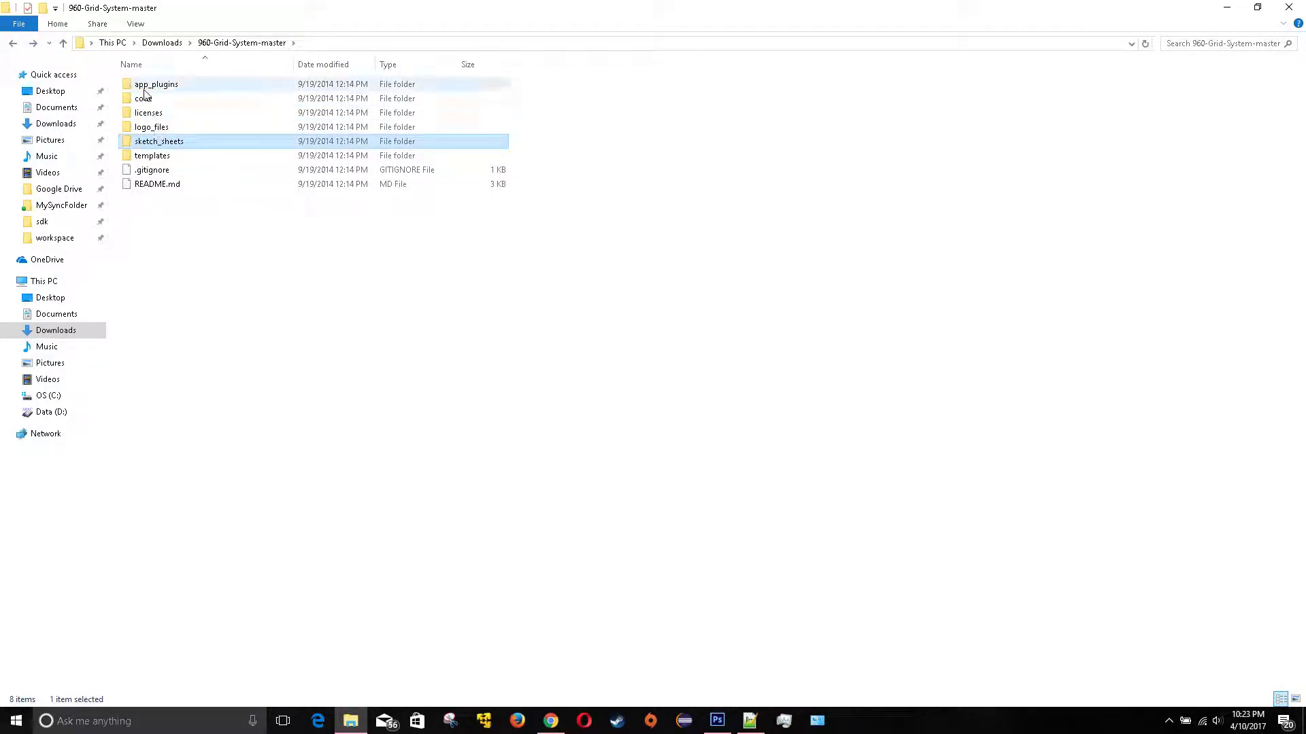
pyautogui.doubleClick(164, 157)
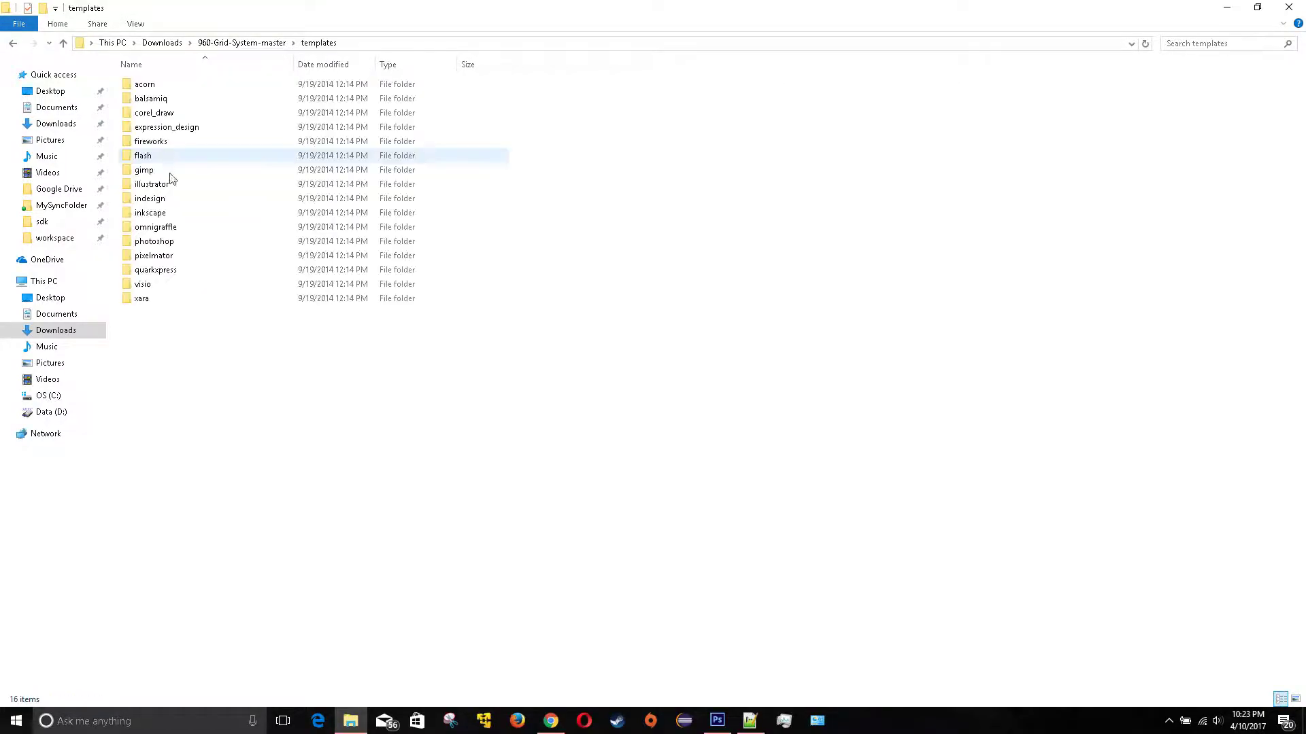
pyautogui.doubleClick(155, 242)
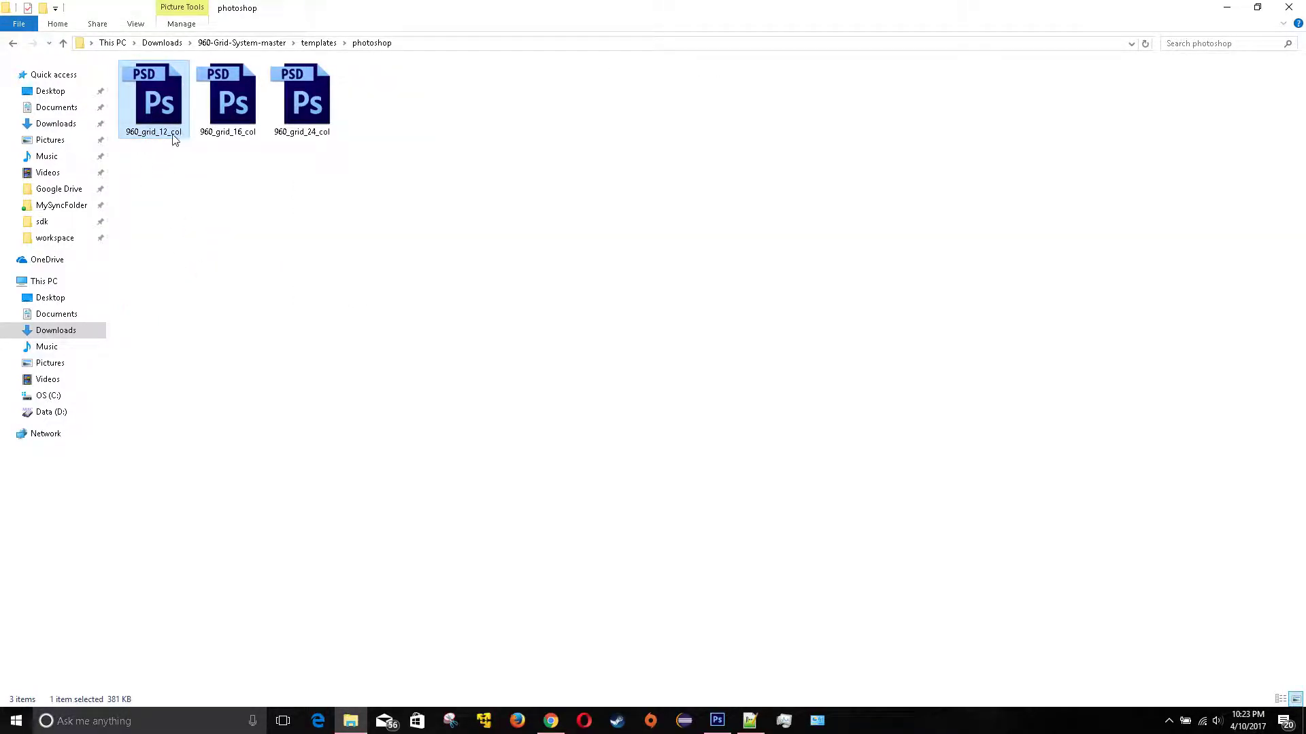
# - Copy the 960_grid_12_col PSD template from the photoshop folder into the Downloads folder
pyautogui.click(207, 190)
pyautogui.click(253, 126)
pyautogui.click(291, 136)
pyautogui.click(251, 231)
pyautogui.press('Home')
pyautogui.click(14, 42)
pyautogui.click(15, 43)
pyautogui.click(15, 43)
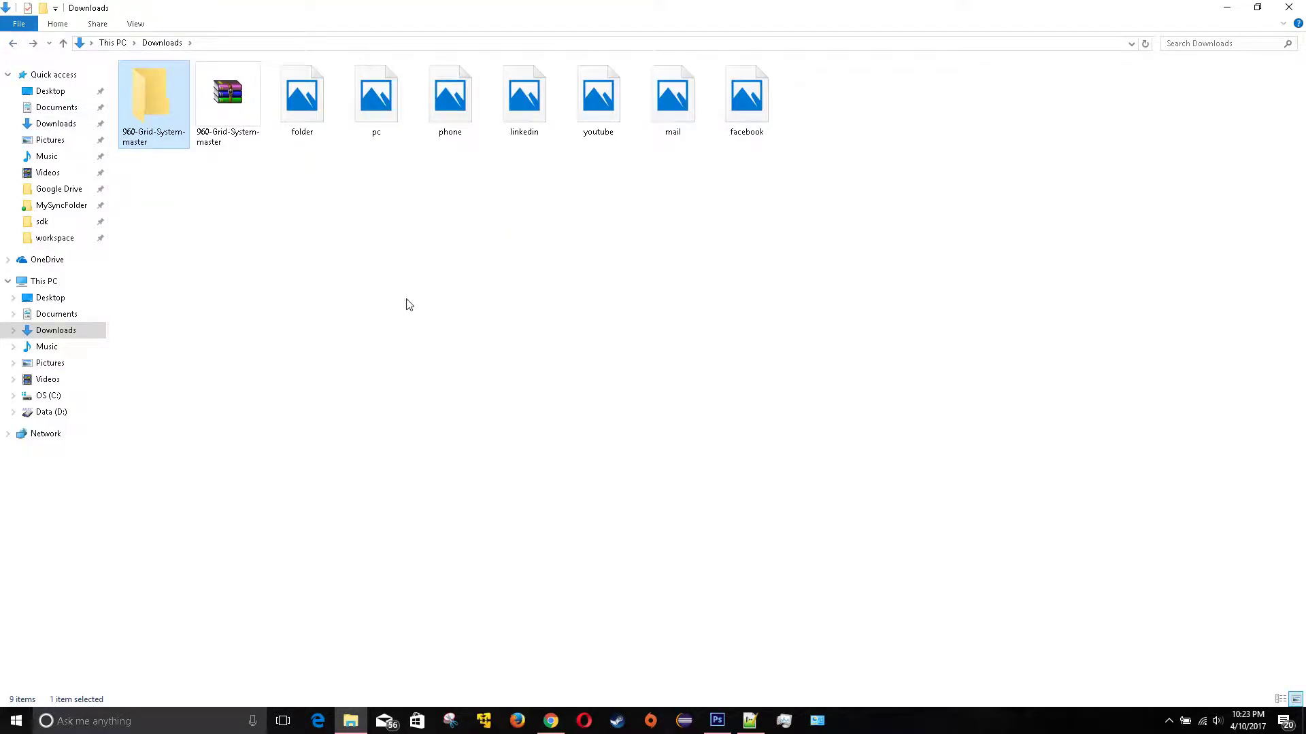
pyautogui.click(408, 305)
pyautogui.press('End')
# - Delete the 960-Grid-System-master folder and its archive from Downloads
pyautogui.click(188, 188)
pyautogui.moveTo(230, 217); pyautogui.dragTo(158, 101)
pyautogui.rightClick(158, 100)
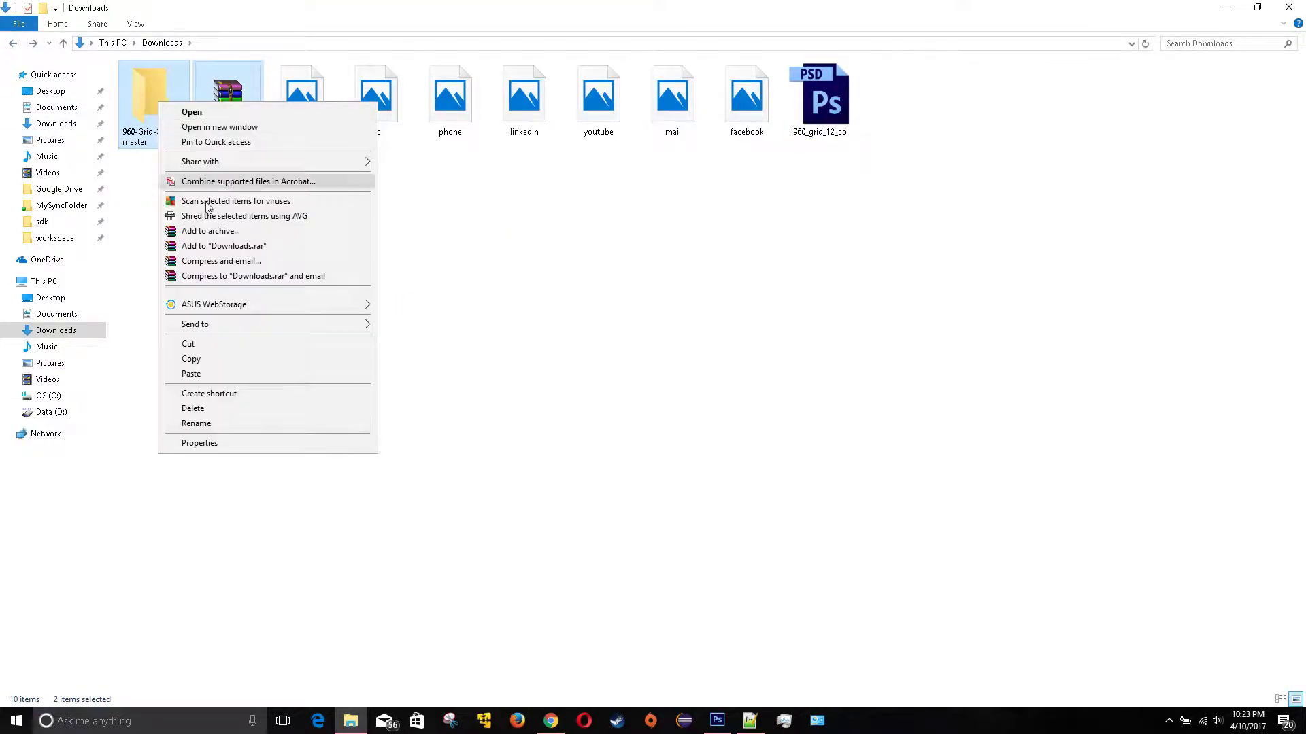
pyautogui.click(193, 409)
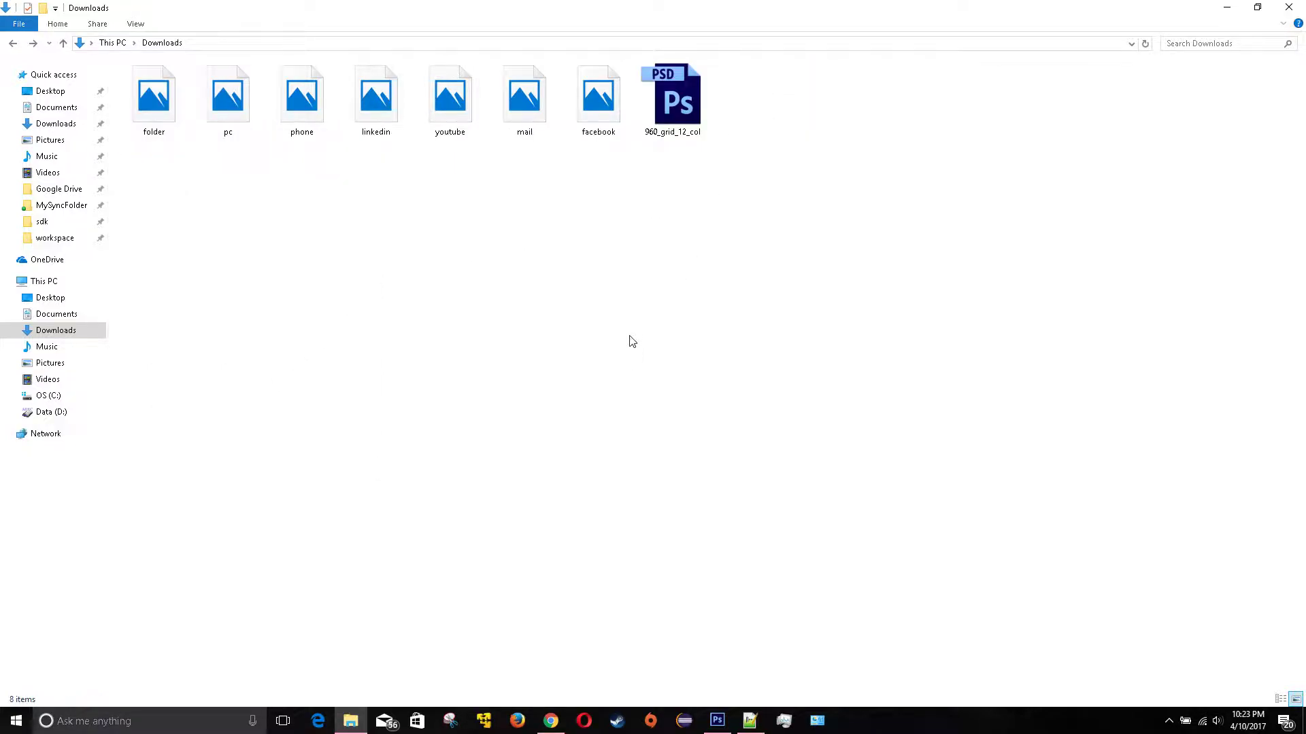
# - Rename the 960_grid_12_col PSD file as My Project
pyautogui.click(684, 139)
pyautogui.click(684, 134)
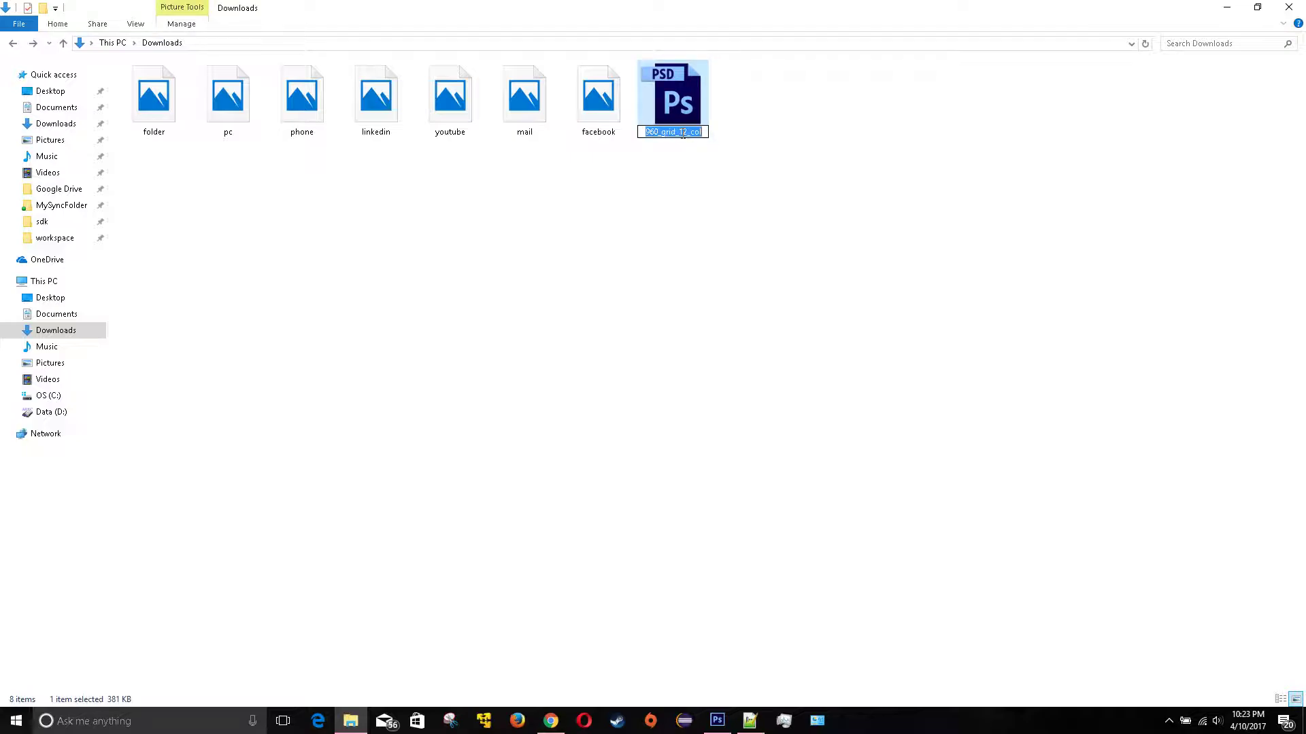
pyautogui.write('My Project')
pyautogui.click(699, 219)
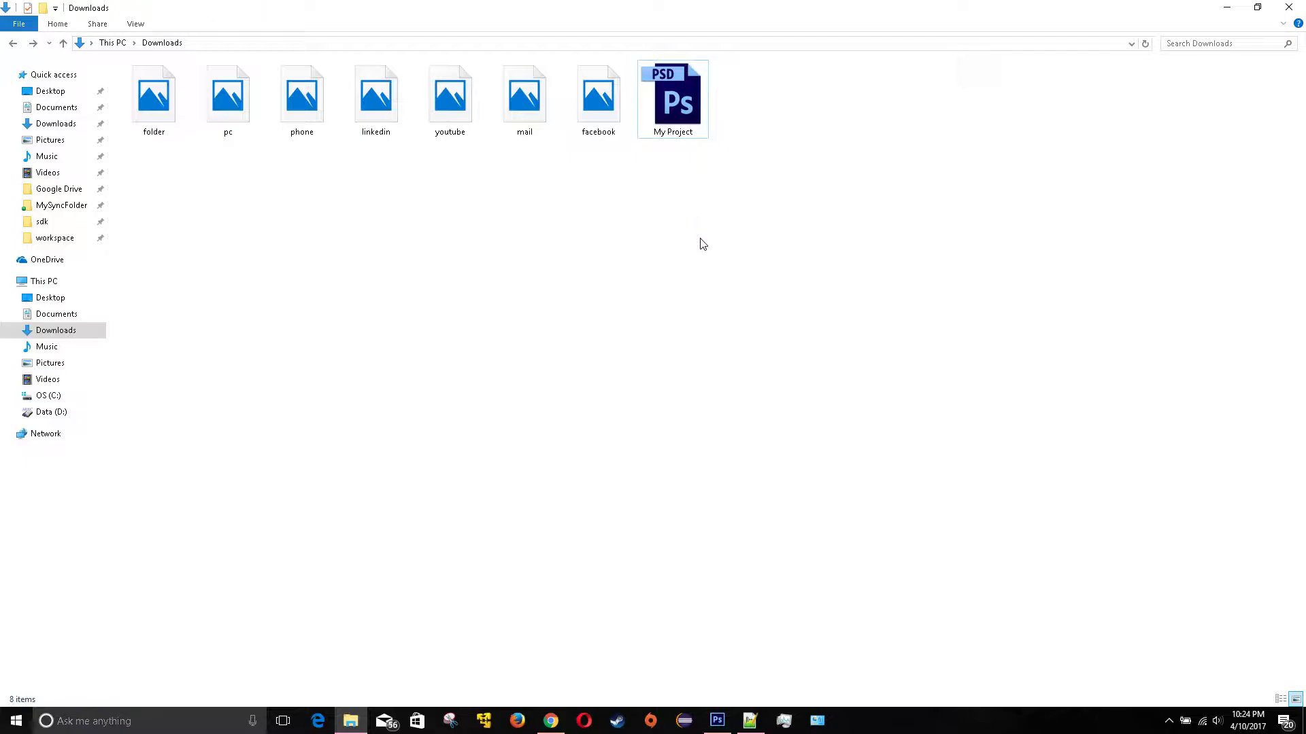
# - Create a folder named My Project in Downloads and move all the icon images and the PSD file into it
pyautogui.moveTo(734, 442); pyautogui.dragTo(129, 64)
pyautogui.rightClick(428, 440)
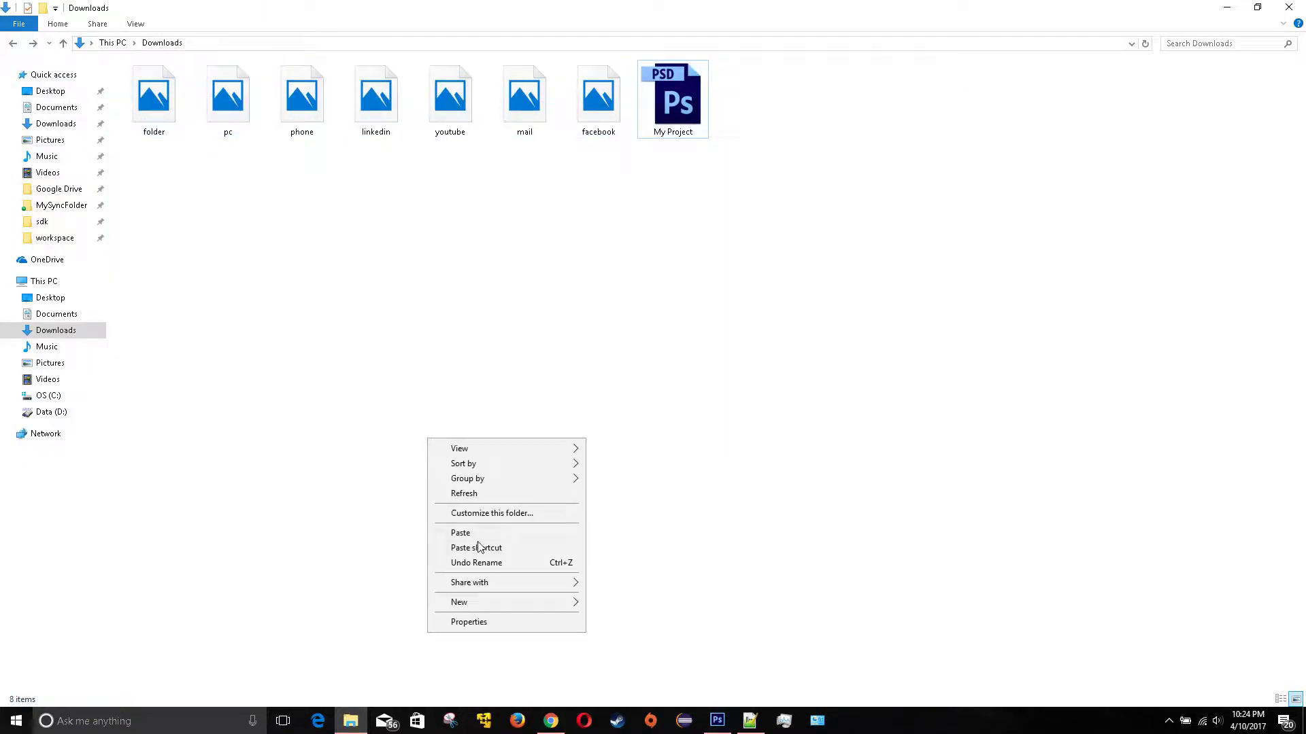
pyautogui.moveTo(507, 603)
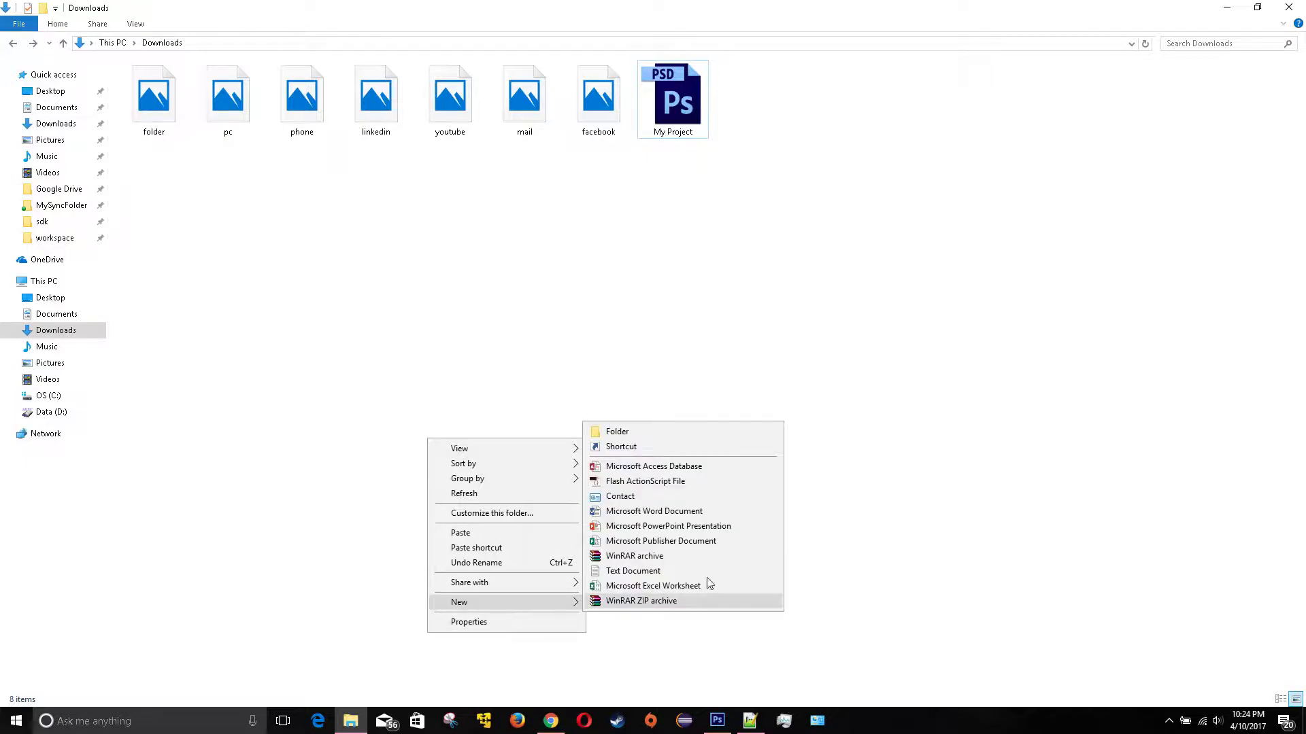
pyautogui.click(714, 427)
pyautogui.write('My Project')
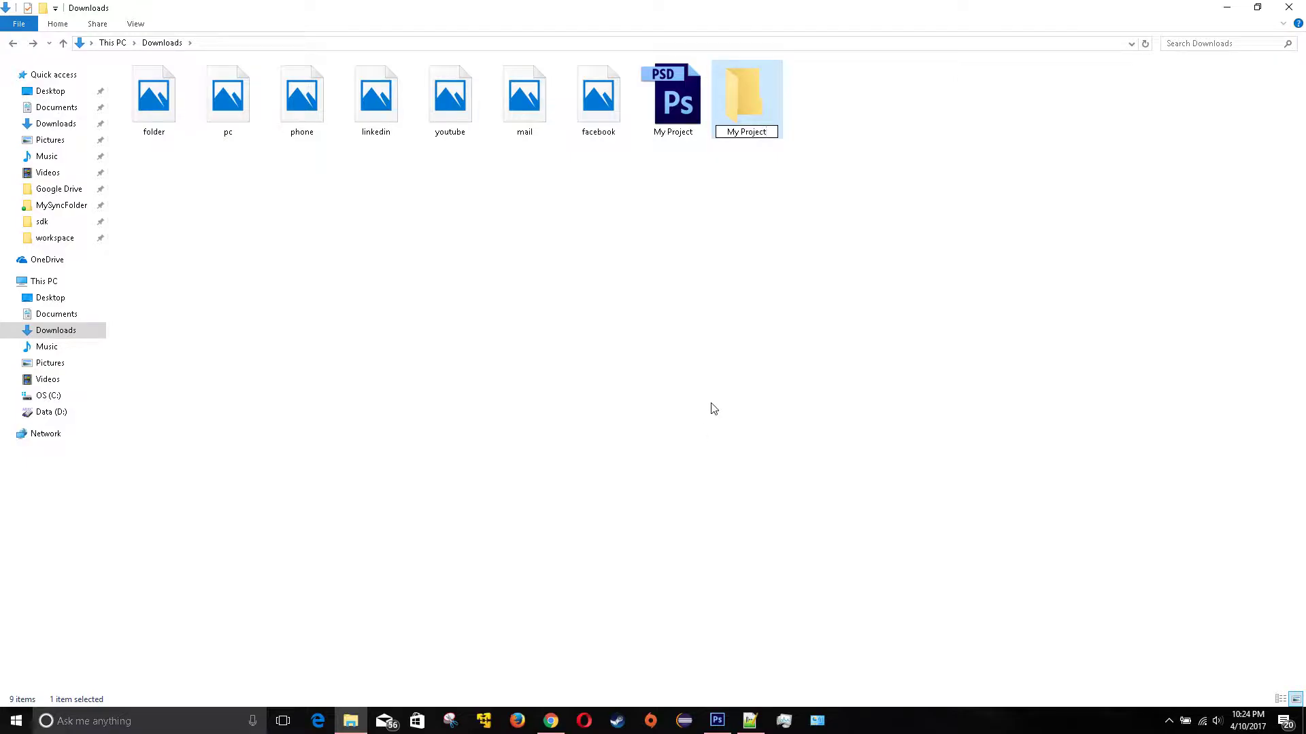
pyautogui.click(711, 408)
pyautogui.moveTo(687, 272); pyautogui.dragTo(755, 109)
# - Put the My Project folder on the Data (D:) drive and open its My Project PSD in Photoshop
pyautogui.click(157, 109)
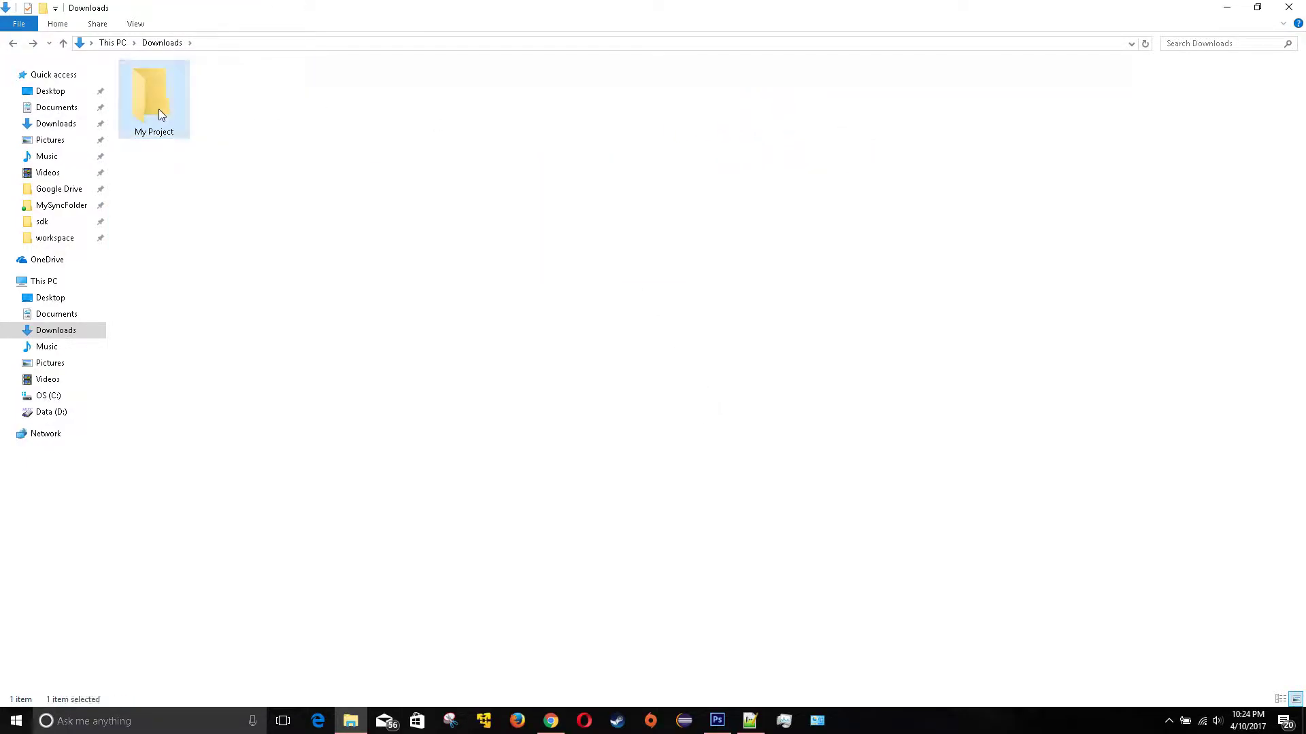
pyautogui.click(56, 412)
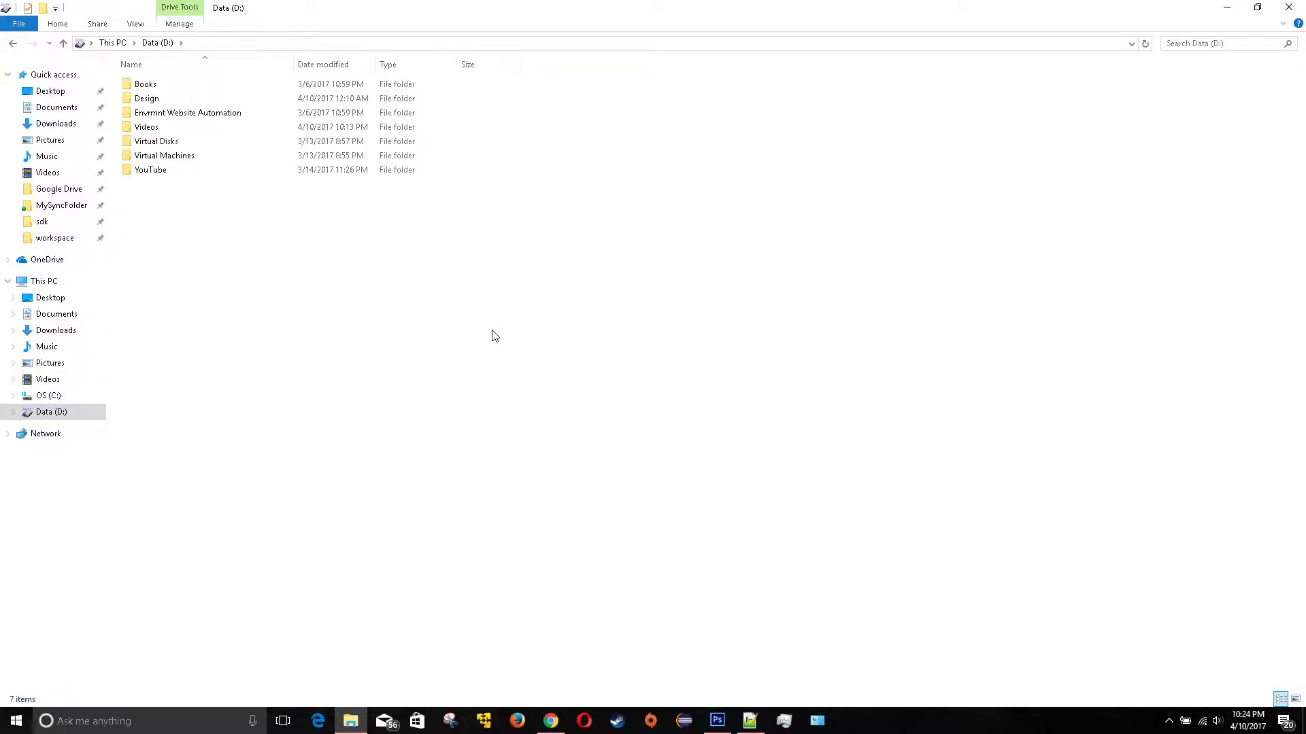
pyautogui.hotkey('ctrl', 'v')
pyautogui.doubleClick(207, 187)
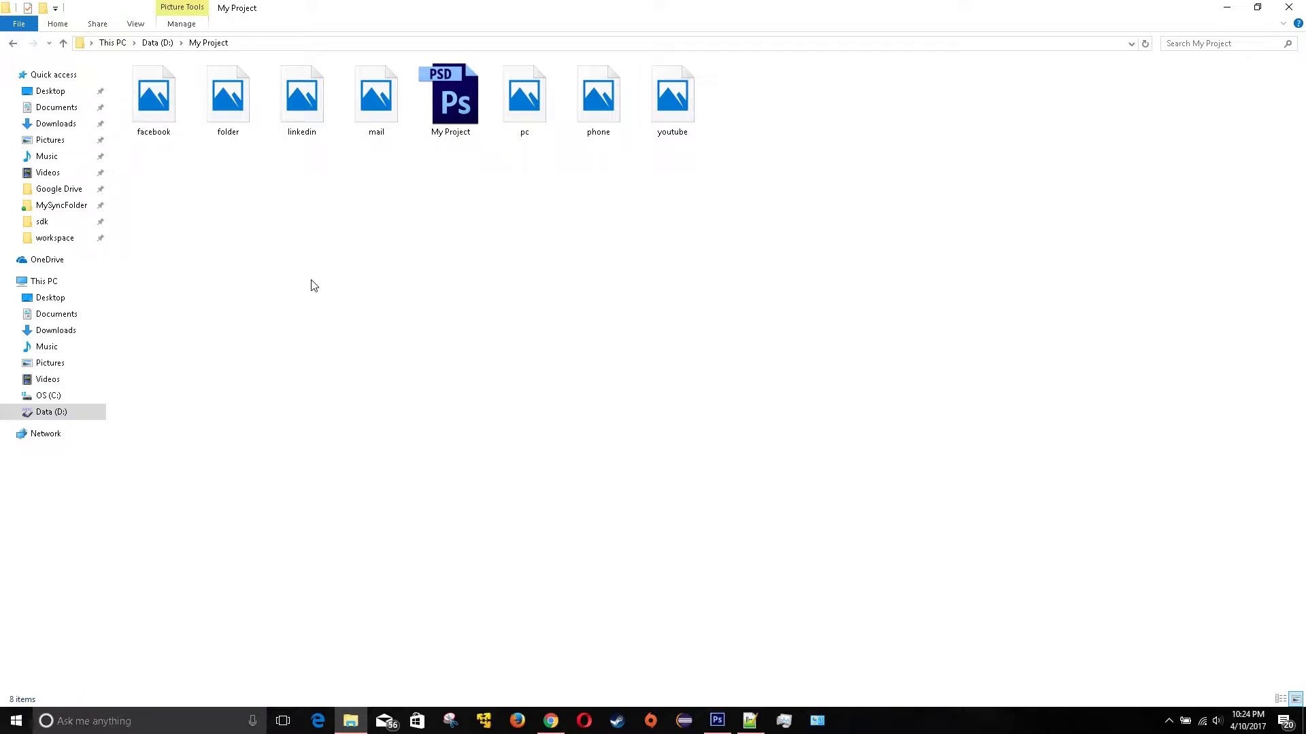
pyautogui.doubleClick(447, 130)
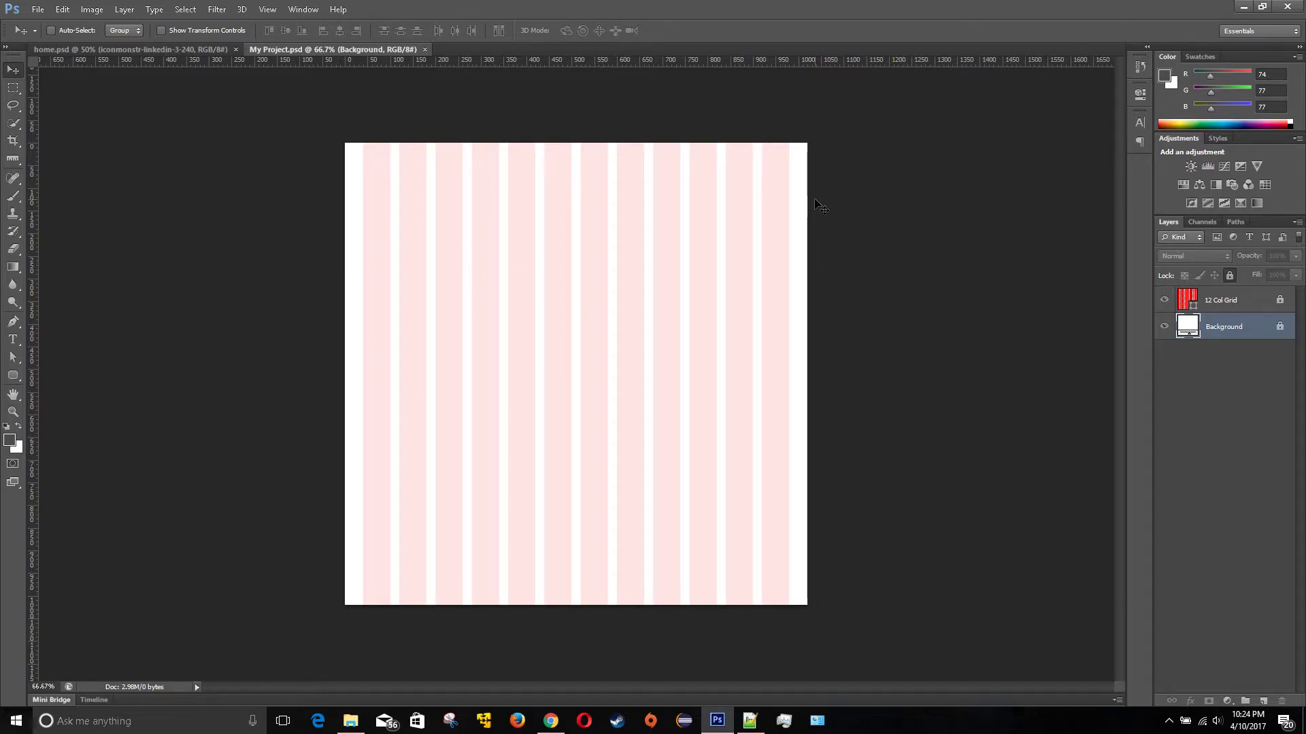
# - Switch to Chrome and examine the Tutorials page of the Learn It Bro website down to the Project In Mind section
pyautogui.click(551, 721)
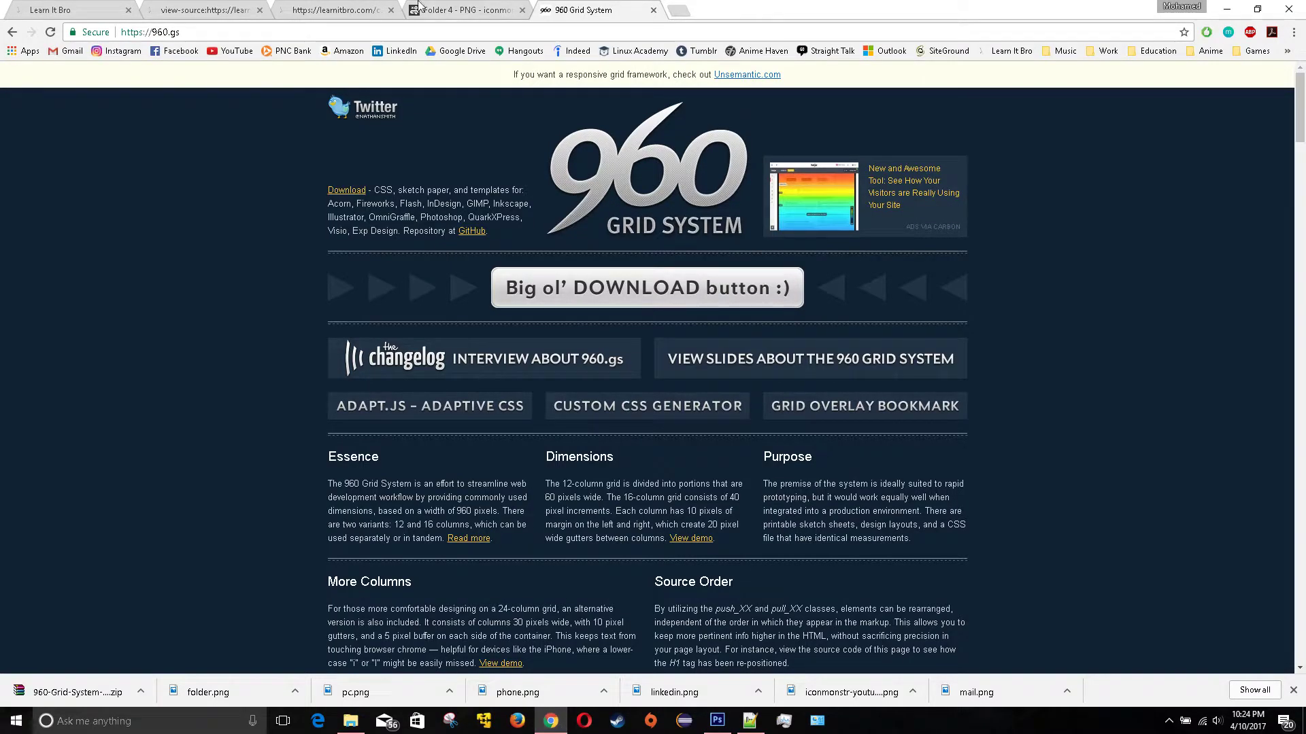
pyautogui.click(75, 10)
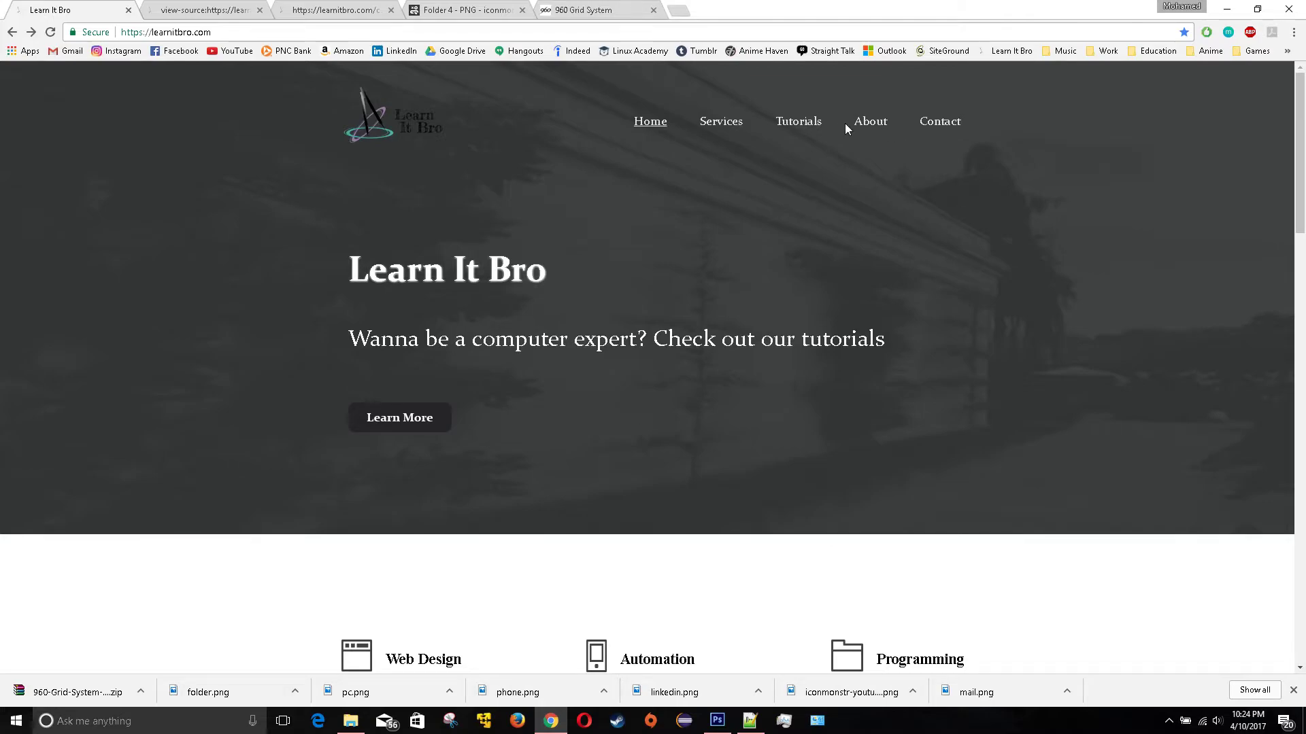
pyautogui.click(813, 129)
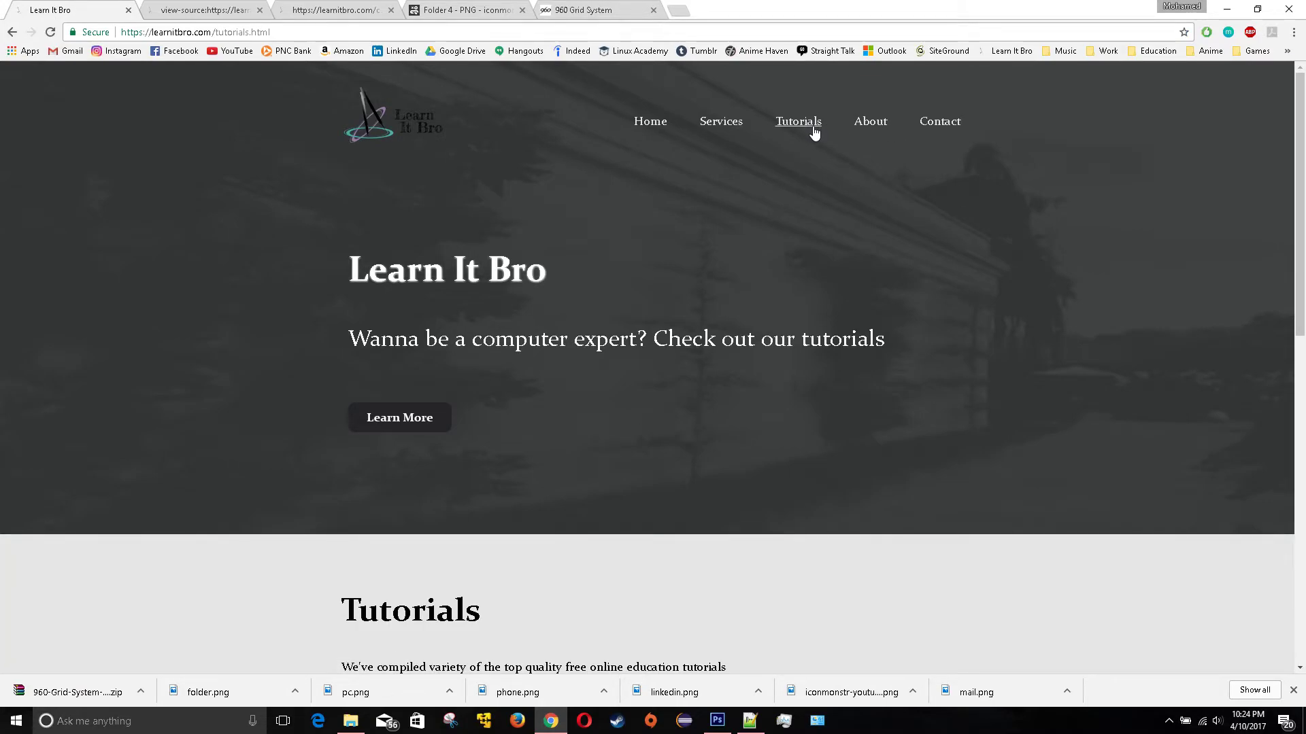
pyautogui.scroll(-5, 810, 370)
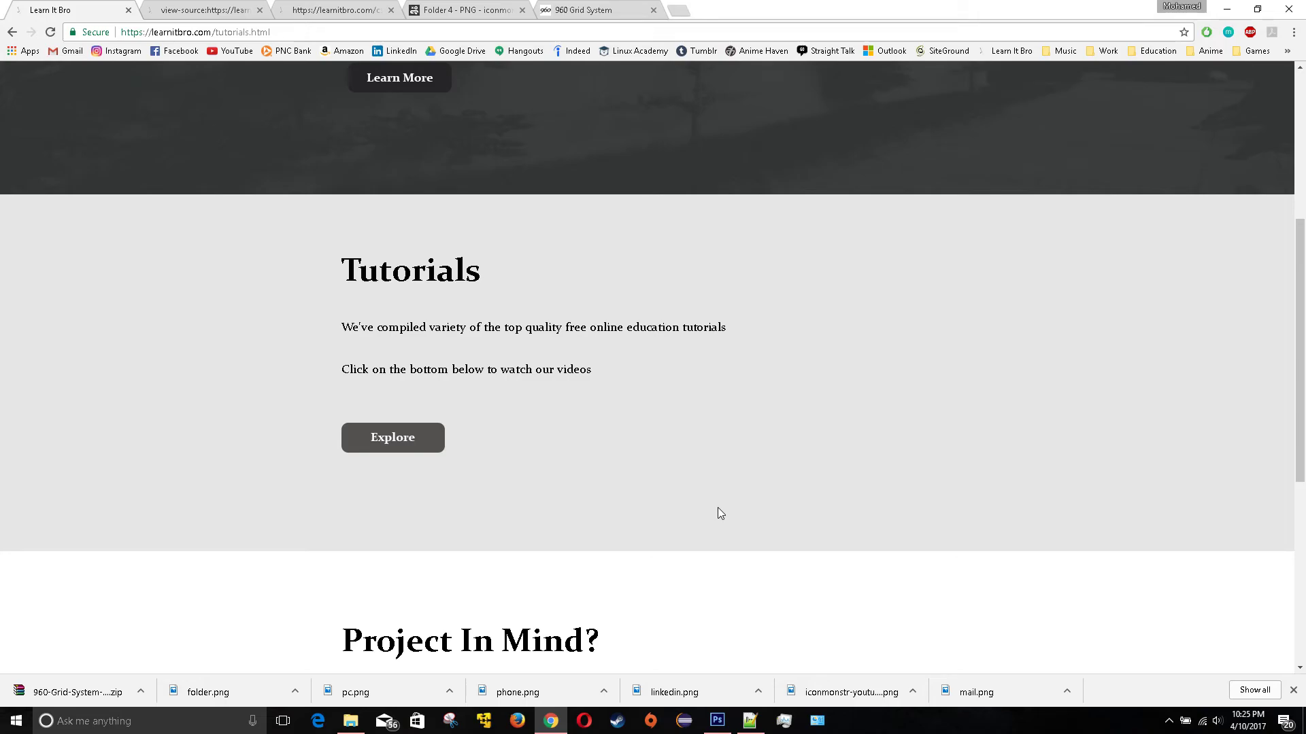
pyautogui.scroll(5, 709, 507)
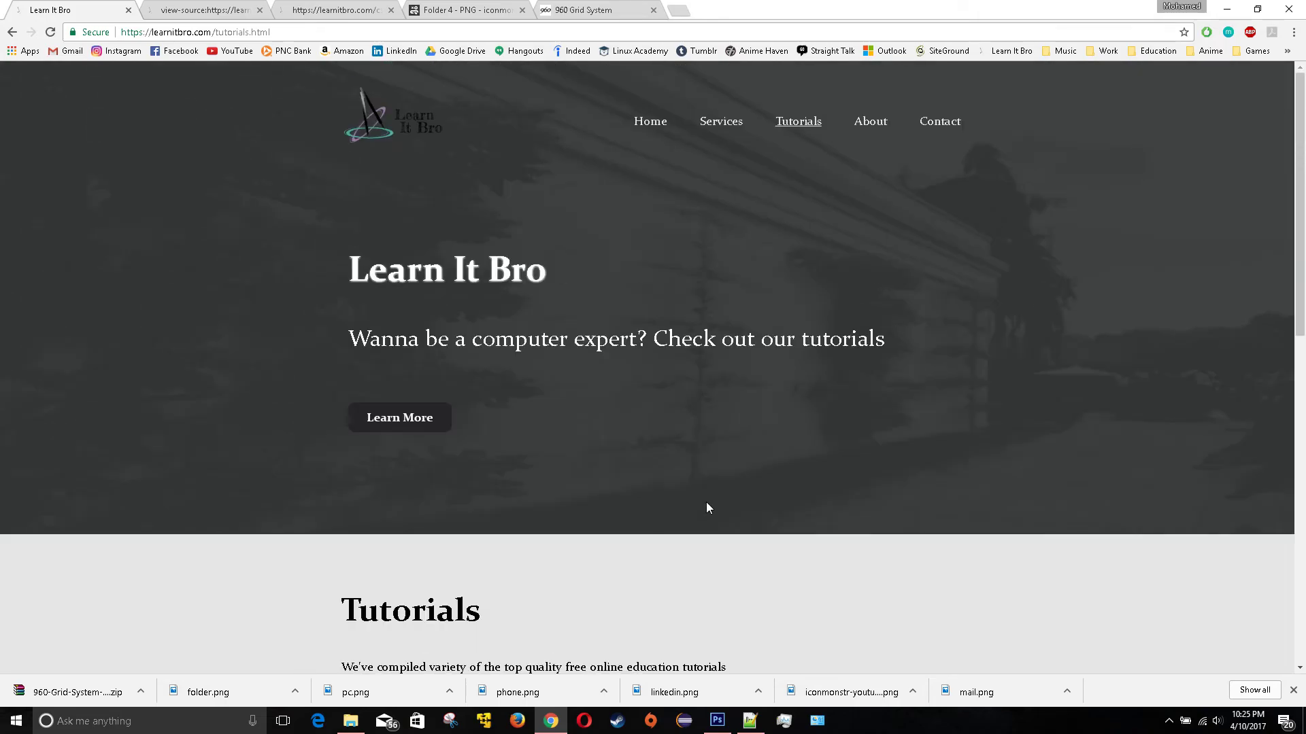